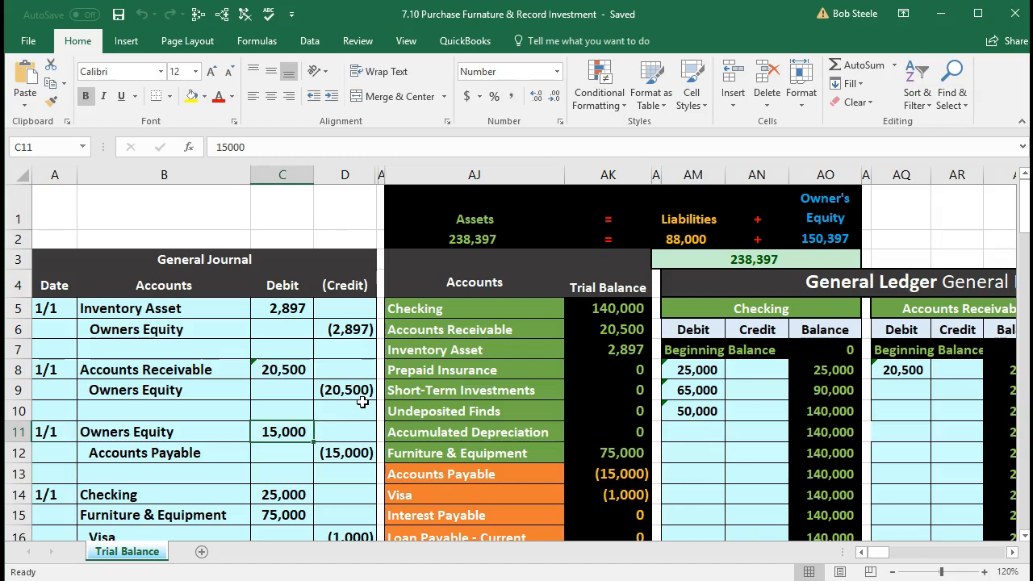
Examine the general journal entries and the Checking, Short-Term Investments and Undeposited Finds accounts in the trial balance.
scroll(362, 402, down, 4)
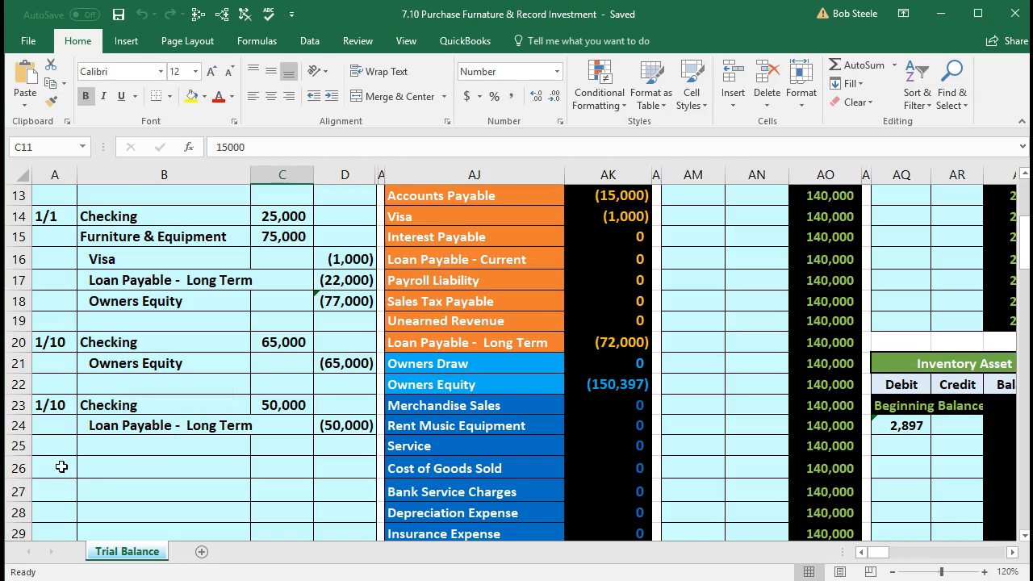
click(61, 466)
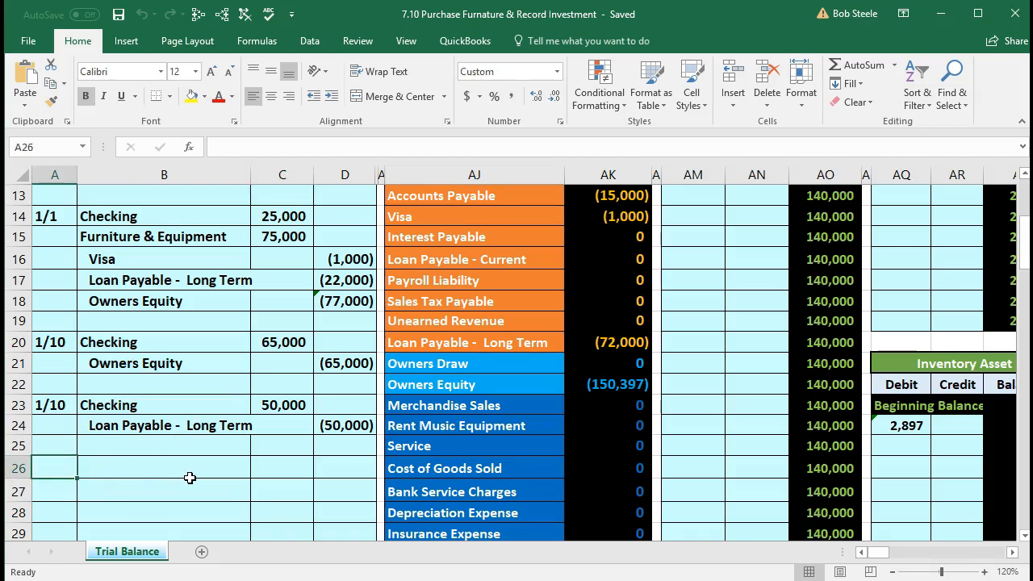
scroll(189, 478, up, 4)
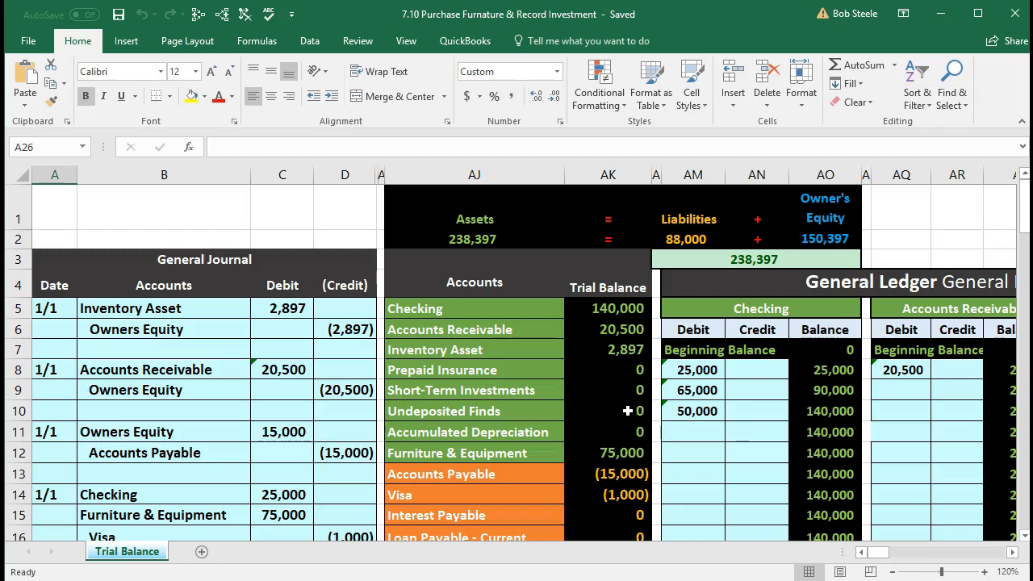
click(605, 308)
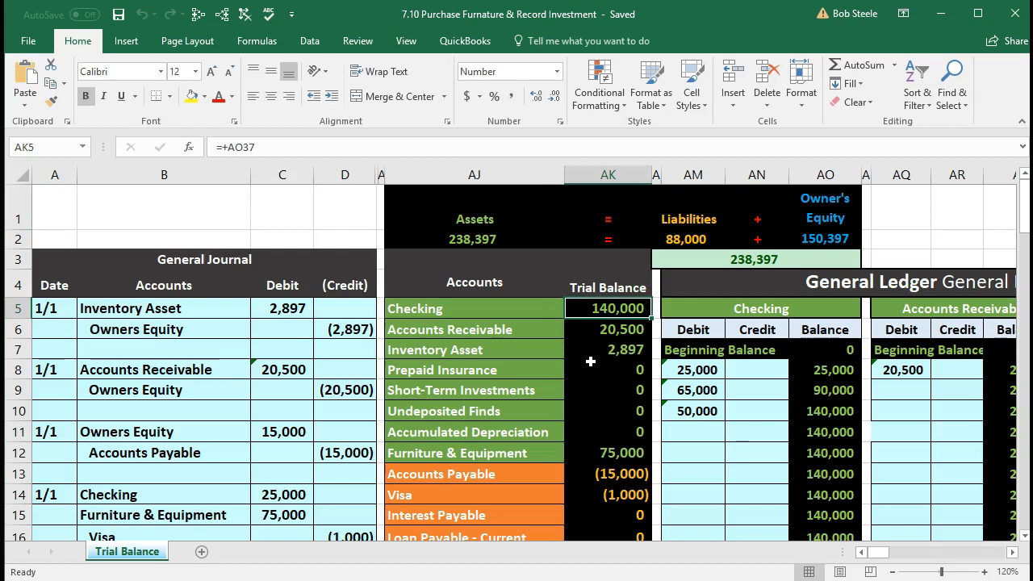
click(532, 390)
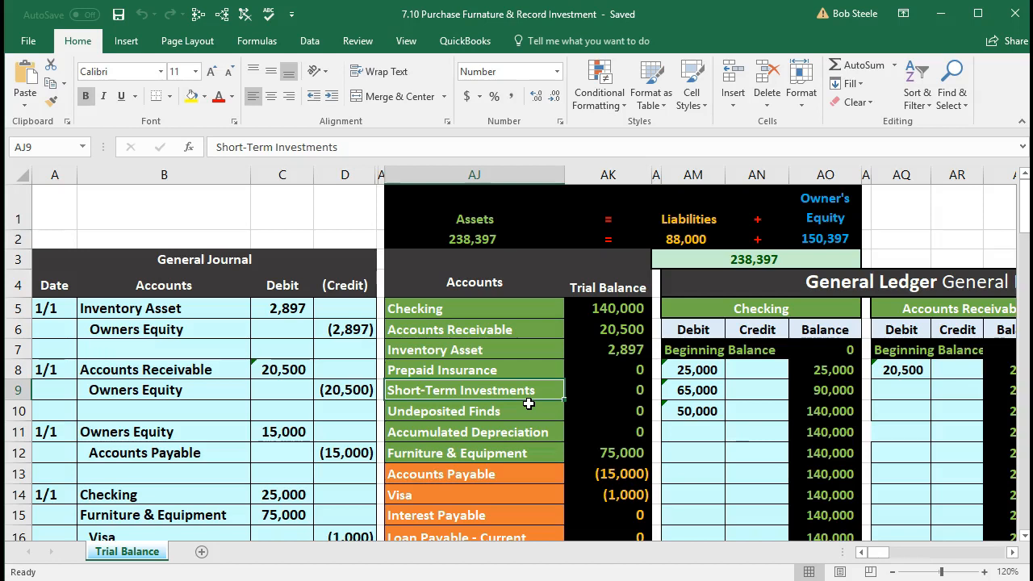
click(512, 313)
click(501, 406)
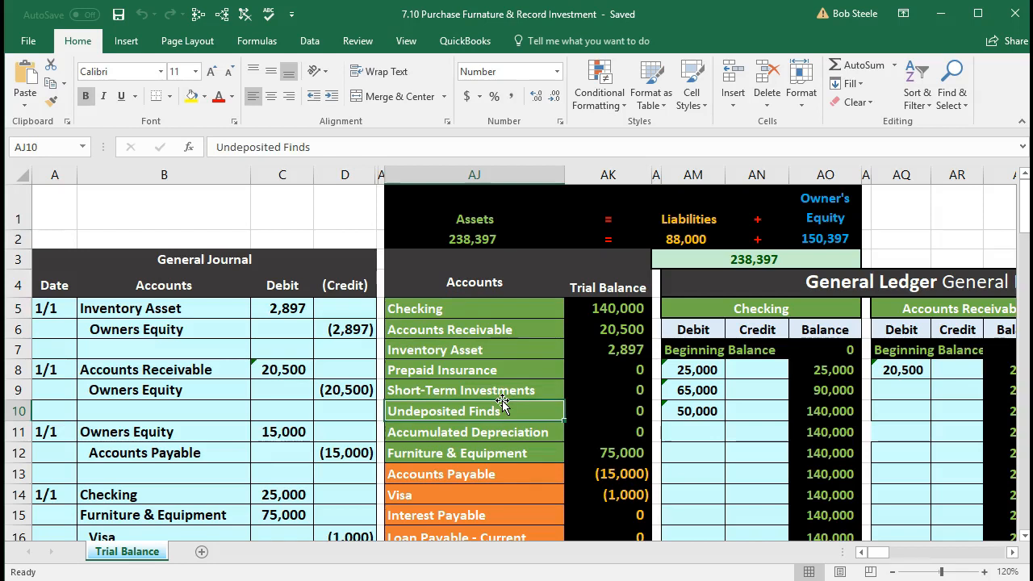
Copy the Checking account name from the trial balance and enter the date 1/4 in cell A26 of the general journal.
click(484, 307)
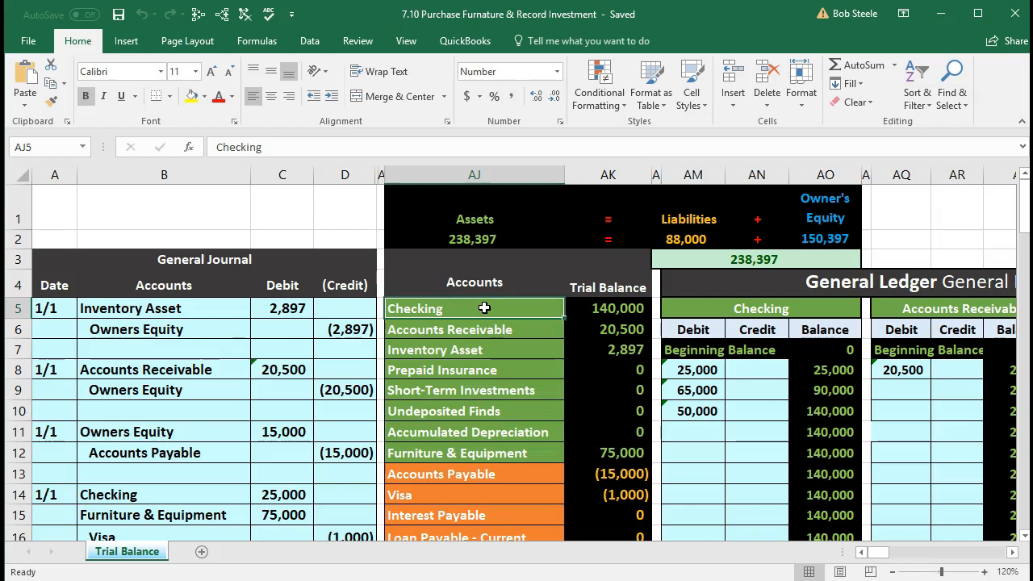
right_click(485, 309)
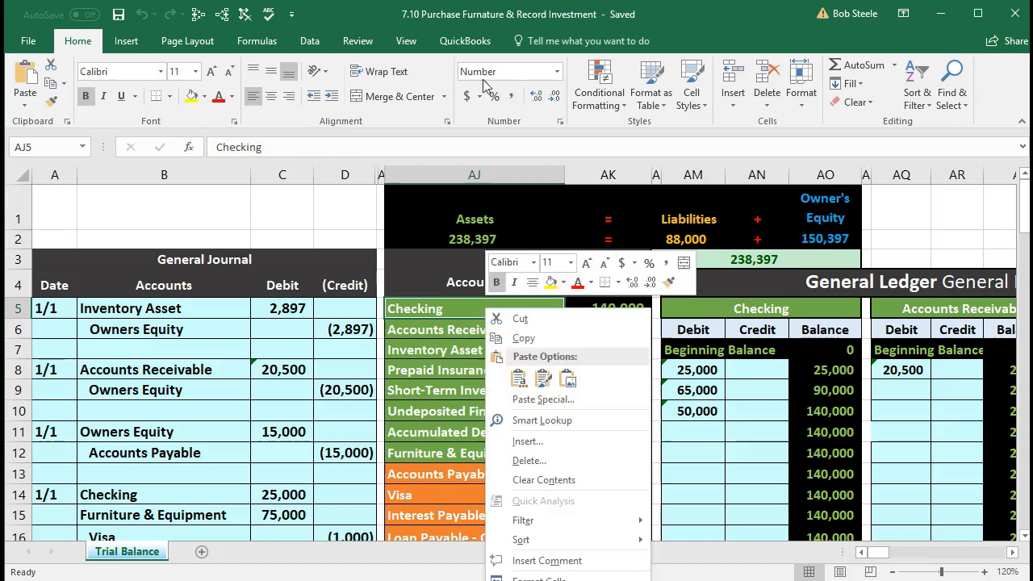
click(497, 339)
scroll(258, 479, down, 5)
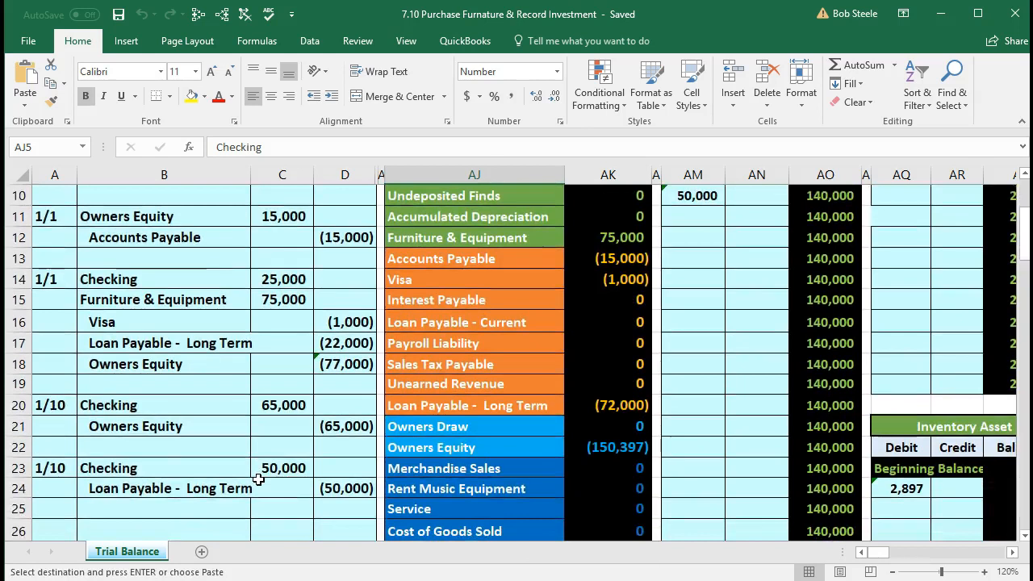
scroll(259, 479, down, 1)
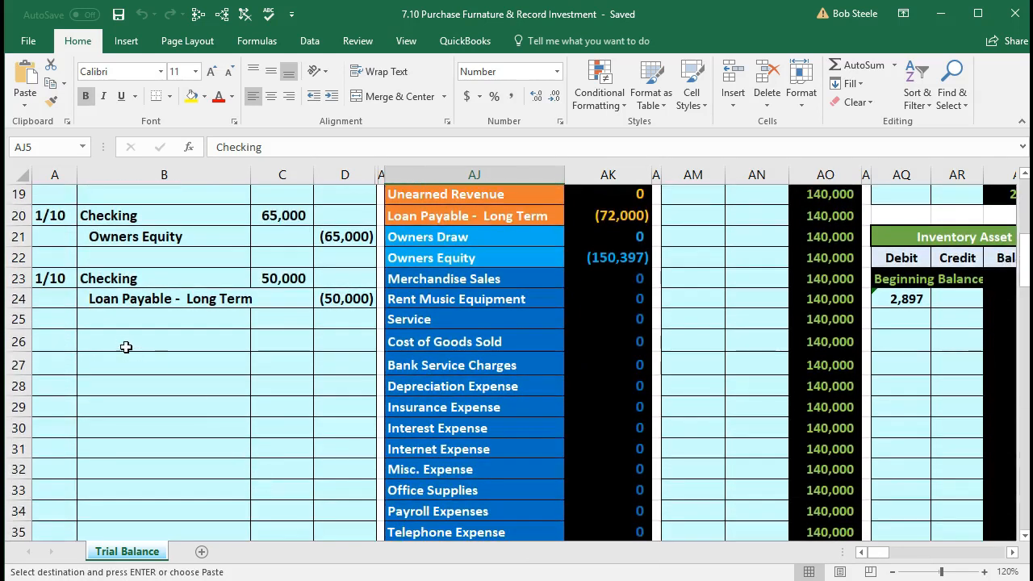
click(124, 341)
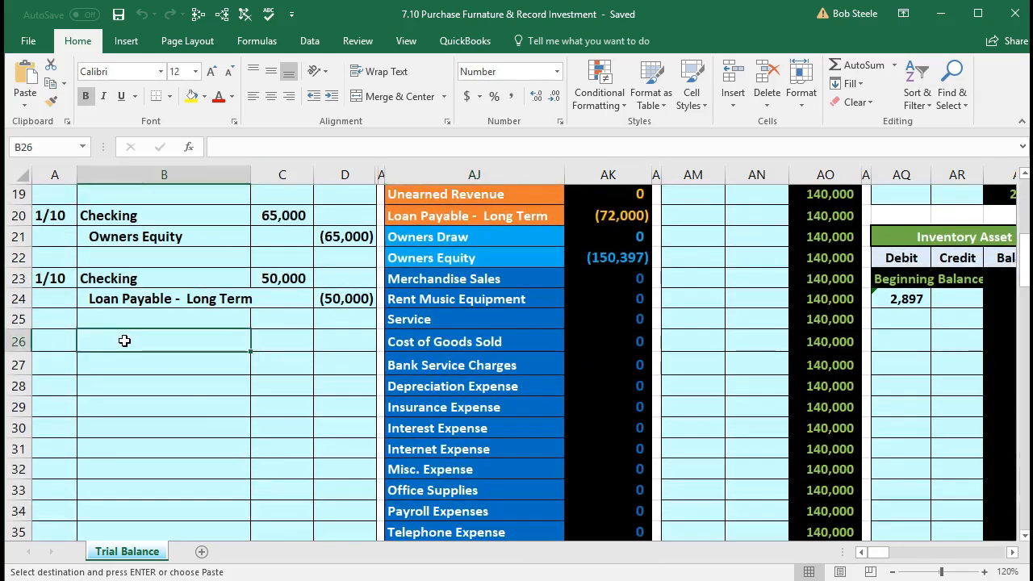
key(Left)
text(1/4)
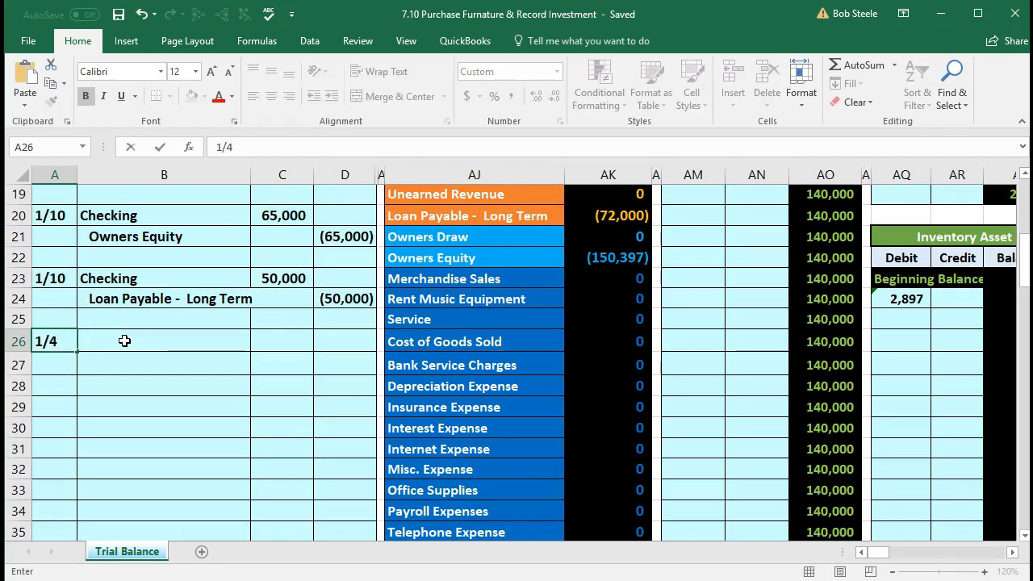
Paste the copied Checking account name as values only into cell B27 and indent it as the credit account.
click(125, 341)
right_click(124, 341)
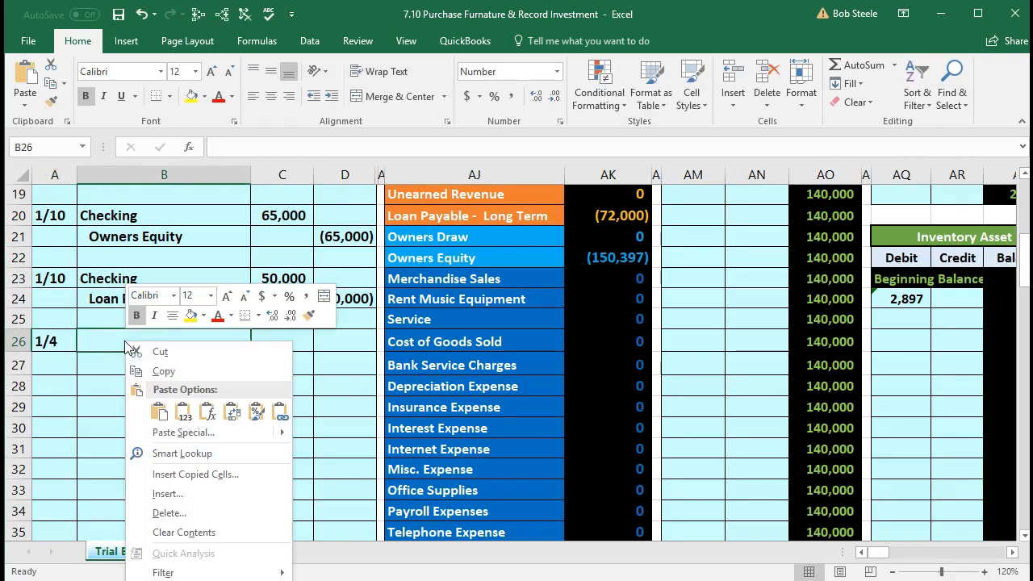
key(Escape)
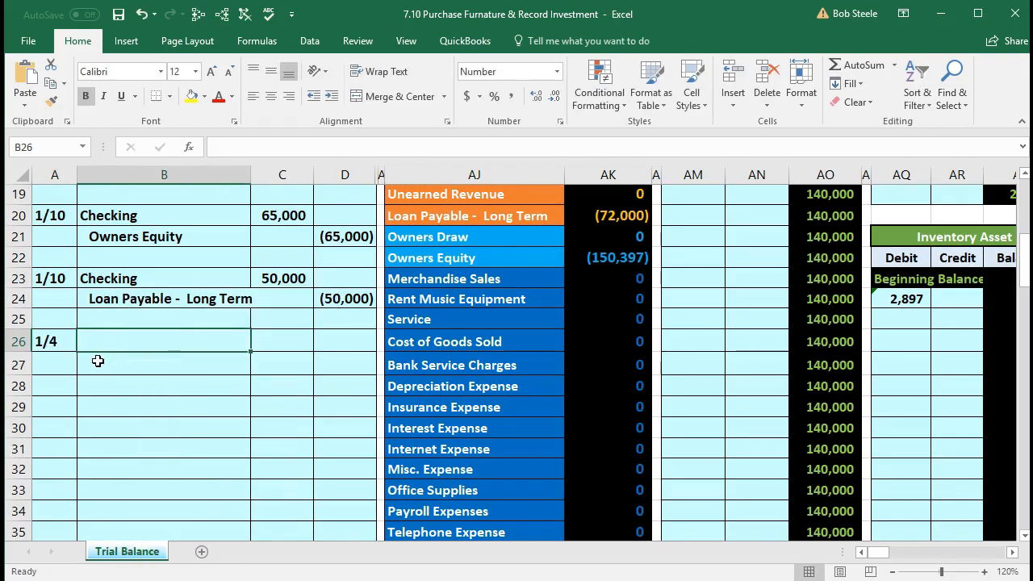
click(98, 360)
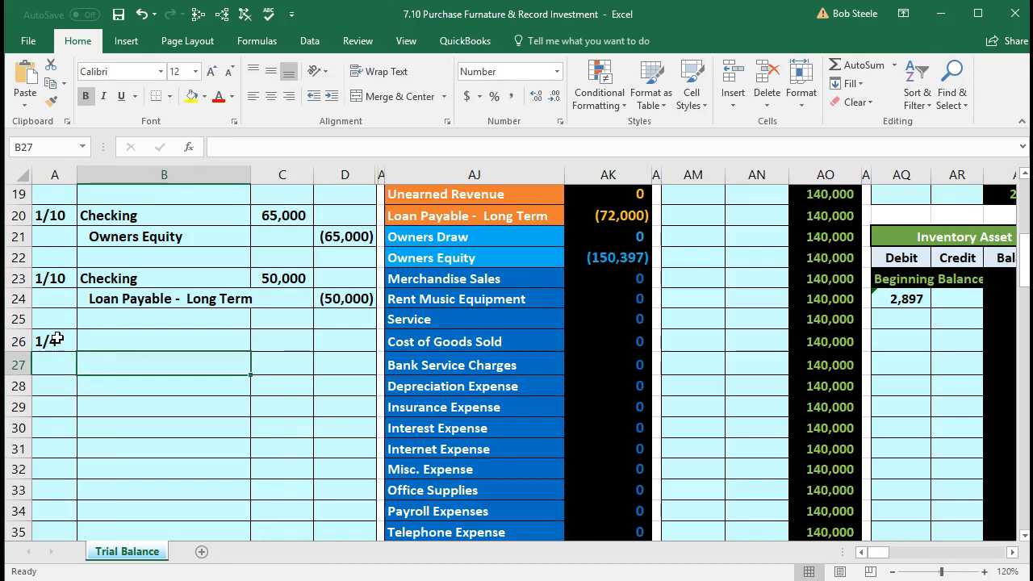
right_click(97, 365)
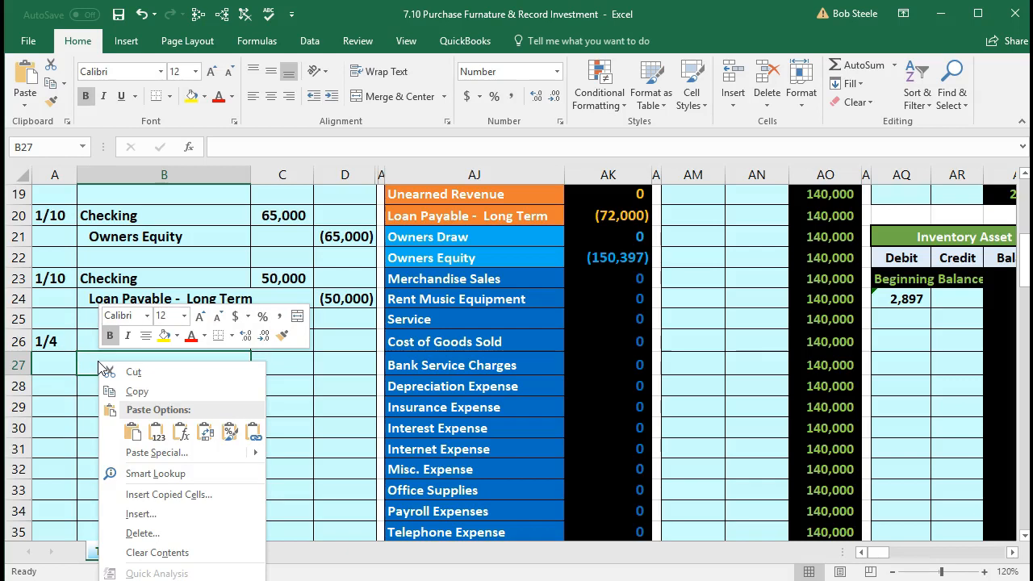
click(160, 434)
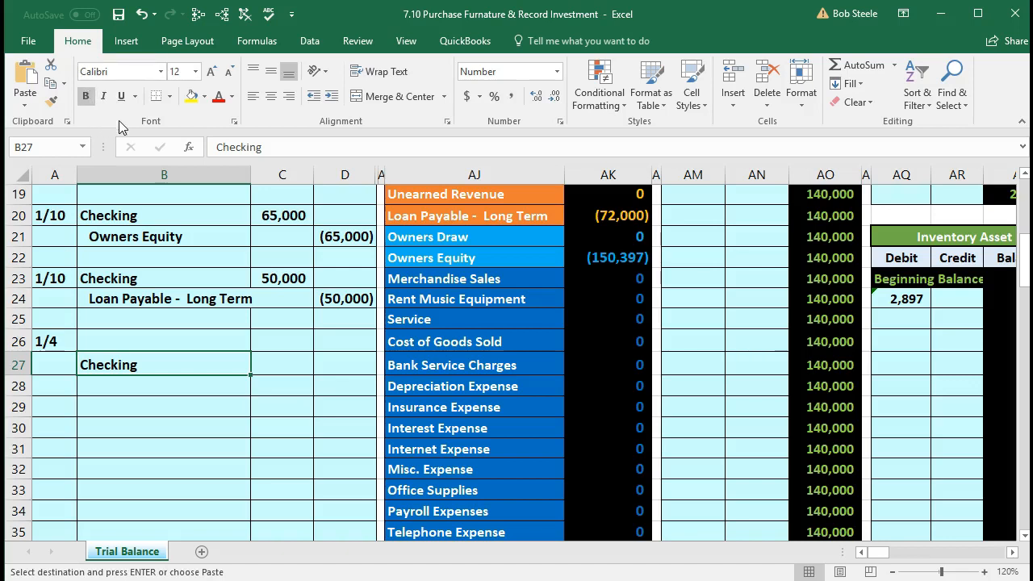
click(330, 96)
Enter the credit amount -12000 in cell D27 and the debit amount 12000 in cell C26.
click(342, 358)
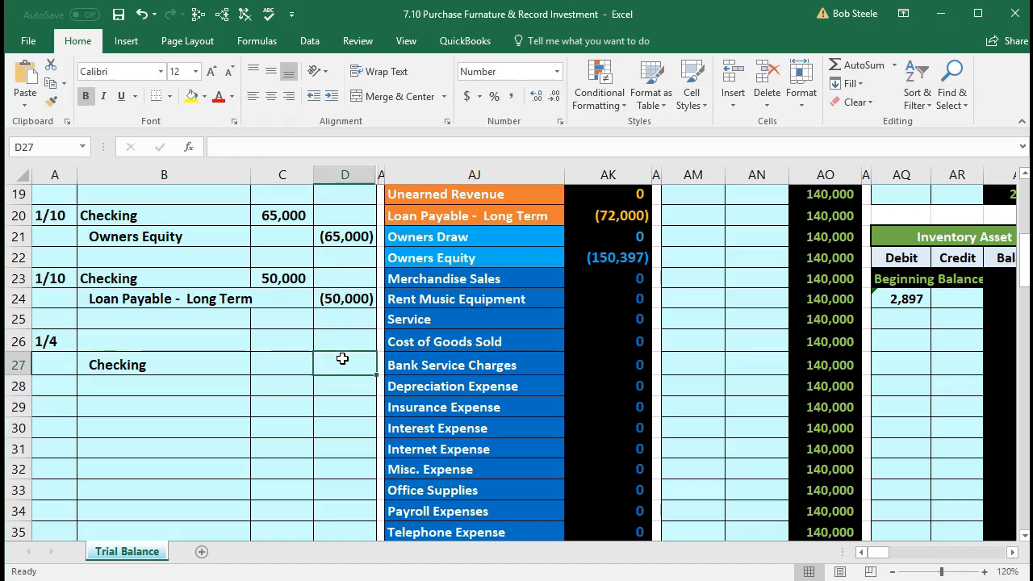
text(-12000)
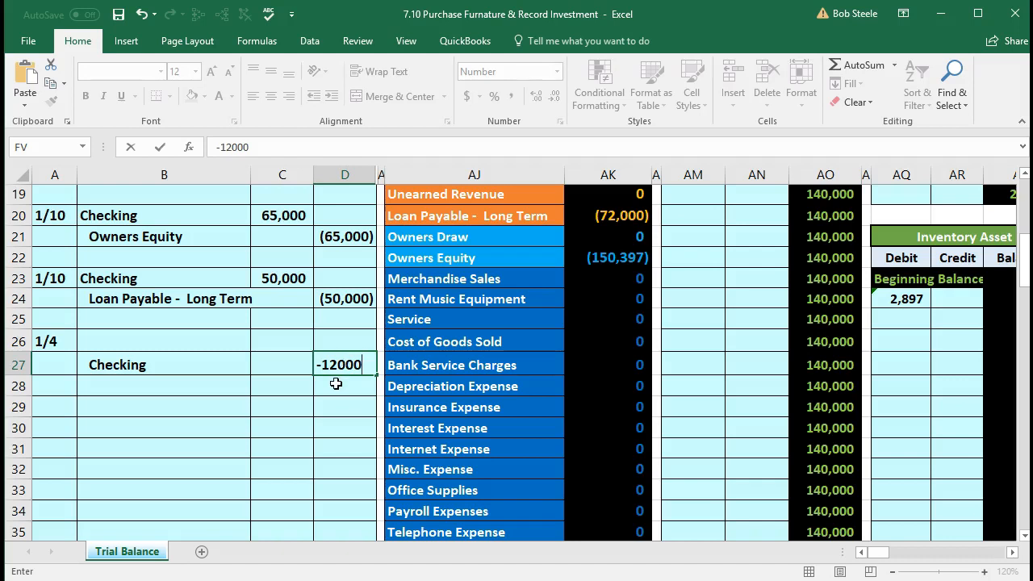
key(Return)
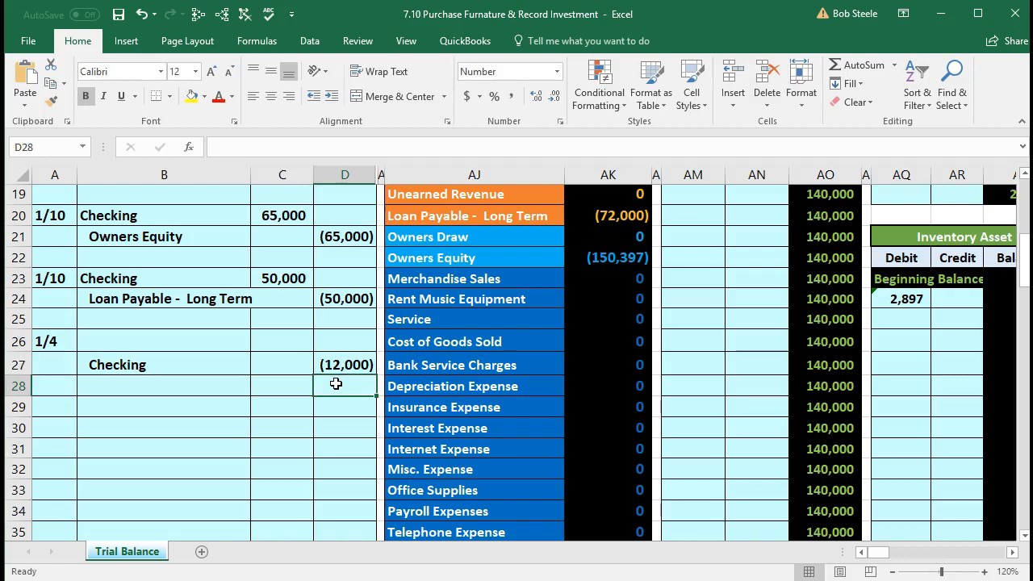
key(Left)
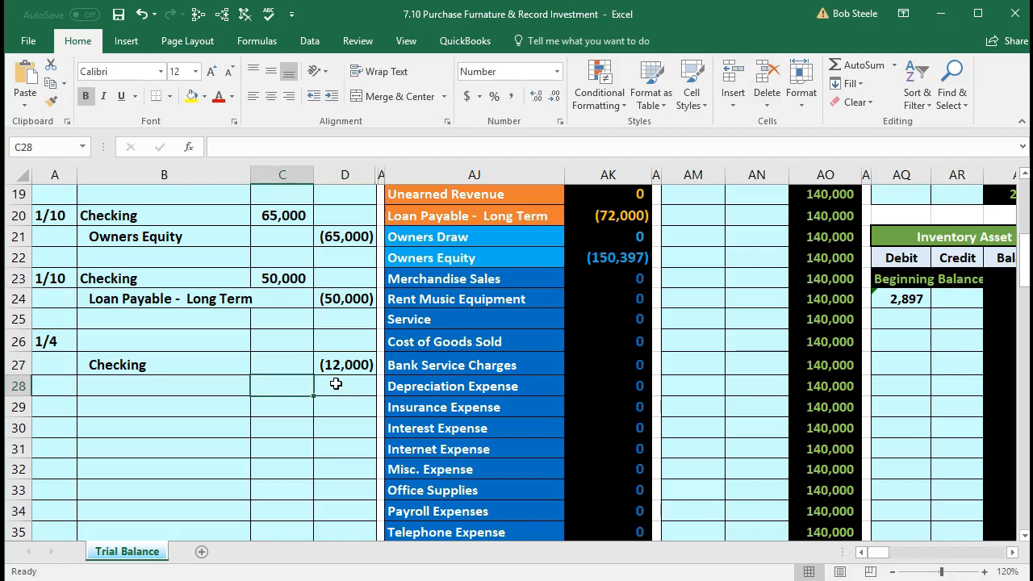
key(Up)
key(Up)
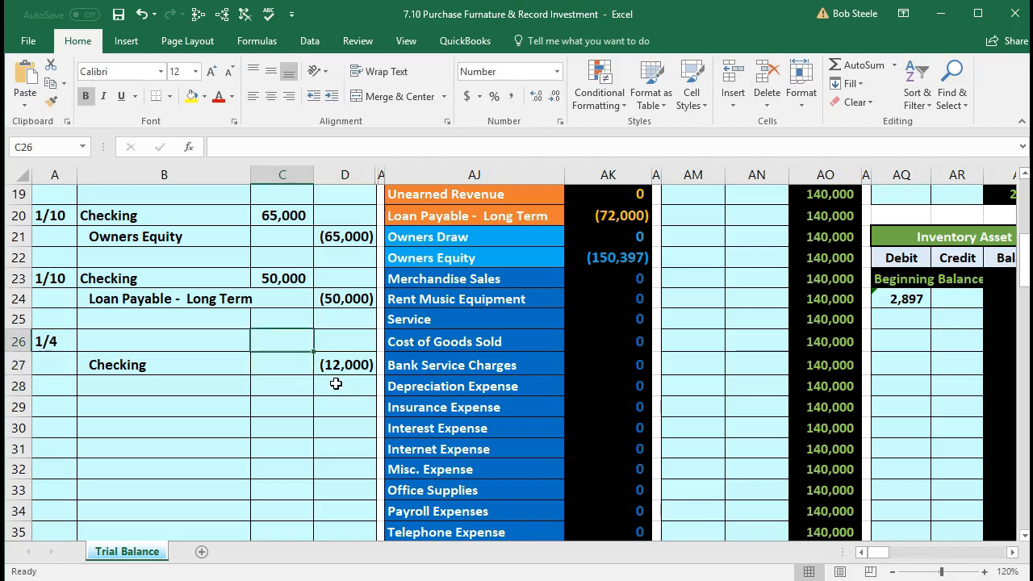
text(12000)
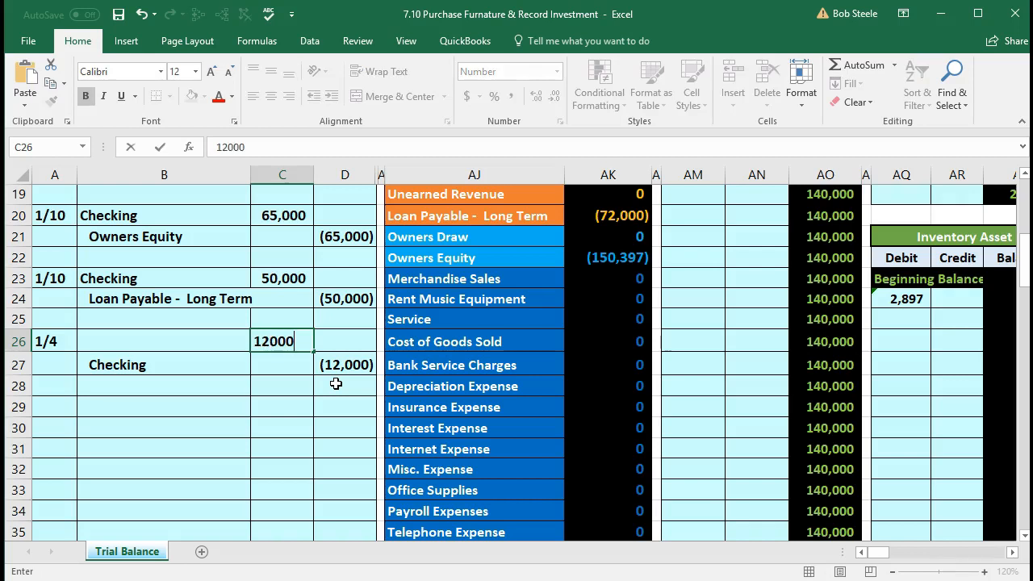
key(Return)
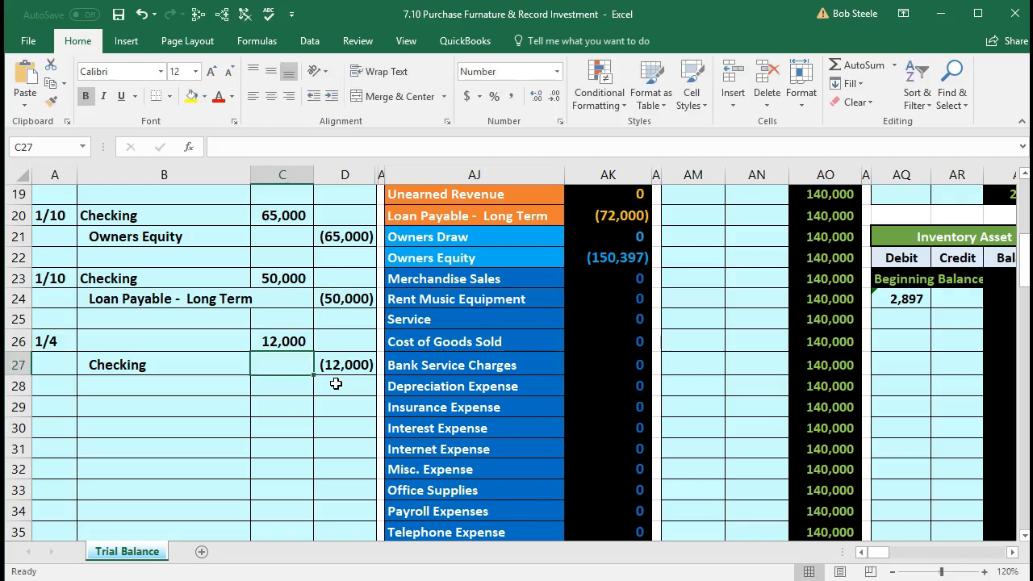
Copy the Short-Term Investments account name from the trial balance into cell B26 as values only to name the debit account.
click(196, 344)
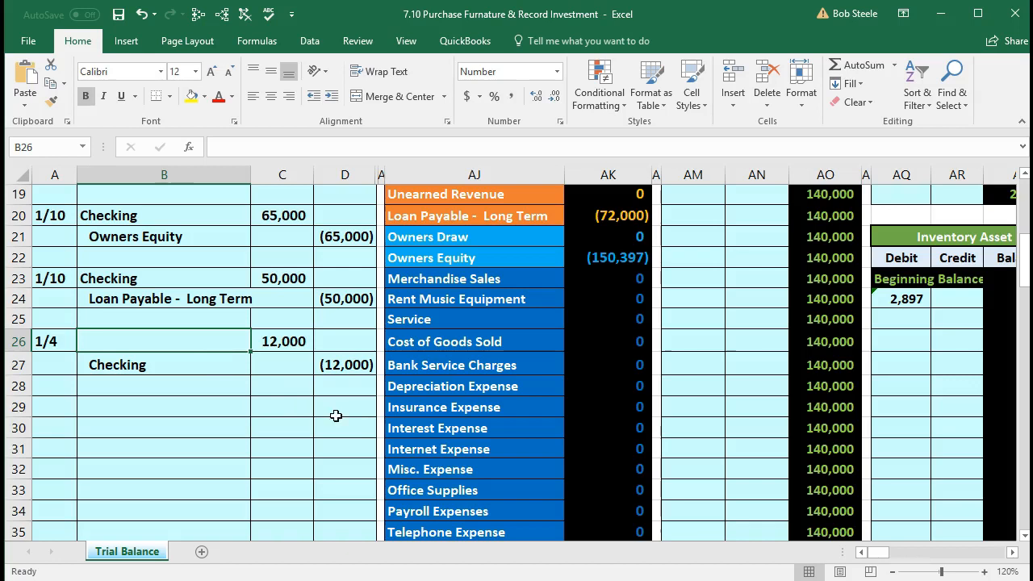
scroll(401, 468, up, 1)
scroll(401, 468, up, 5)
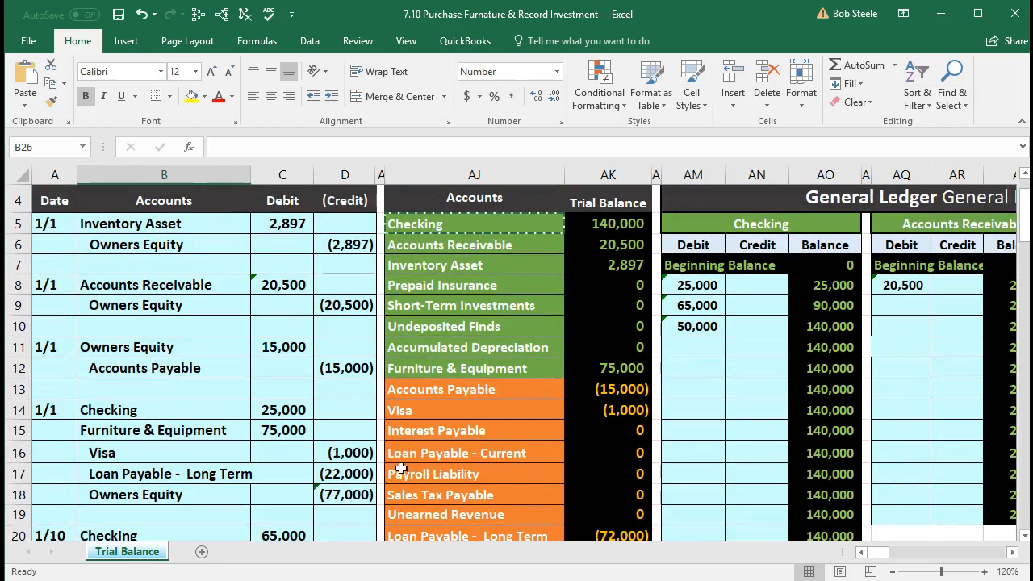
click(422, 308)
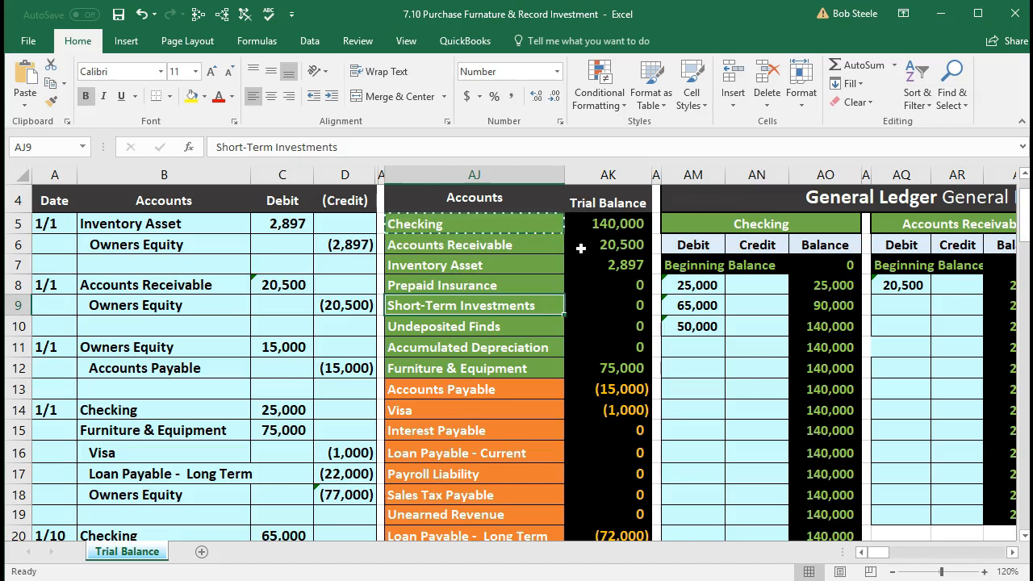
drag(575, 226, 579, 267)
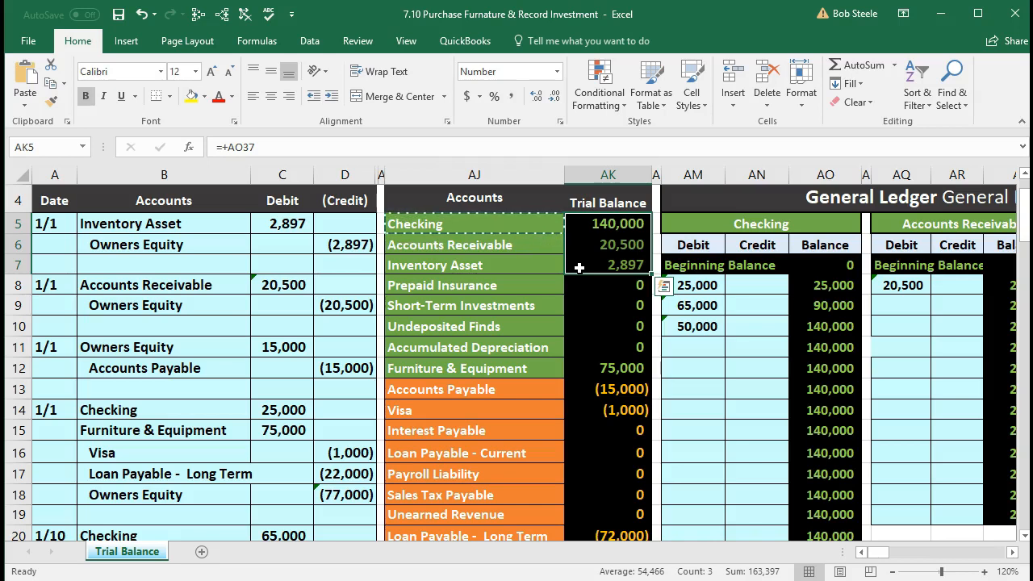
click(536, 307)
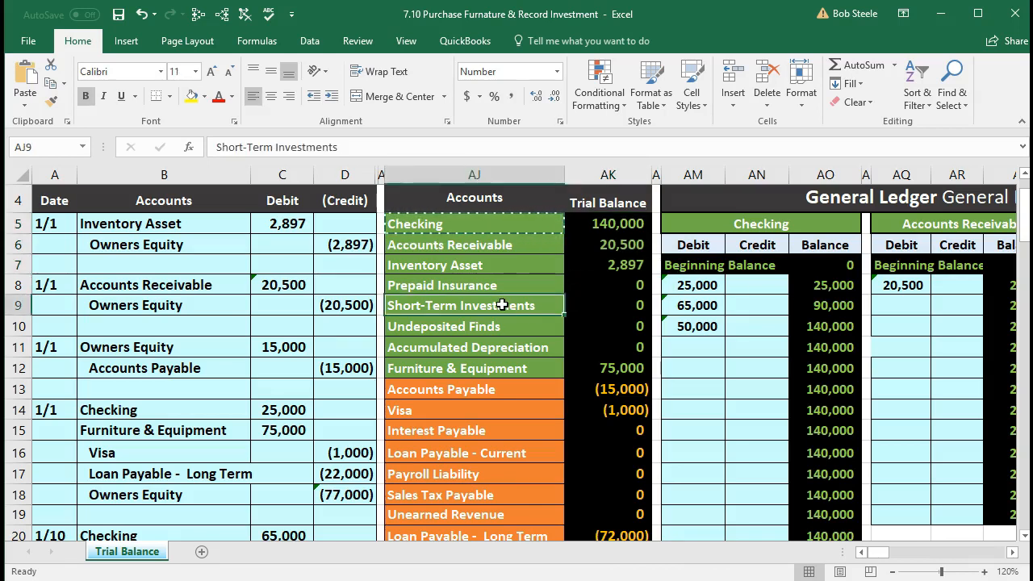
right_click(502, 304)
click(524, 334)
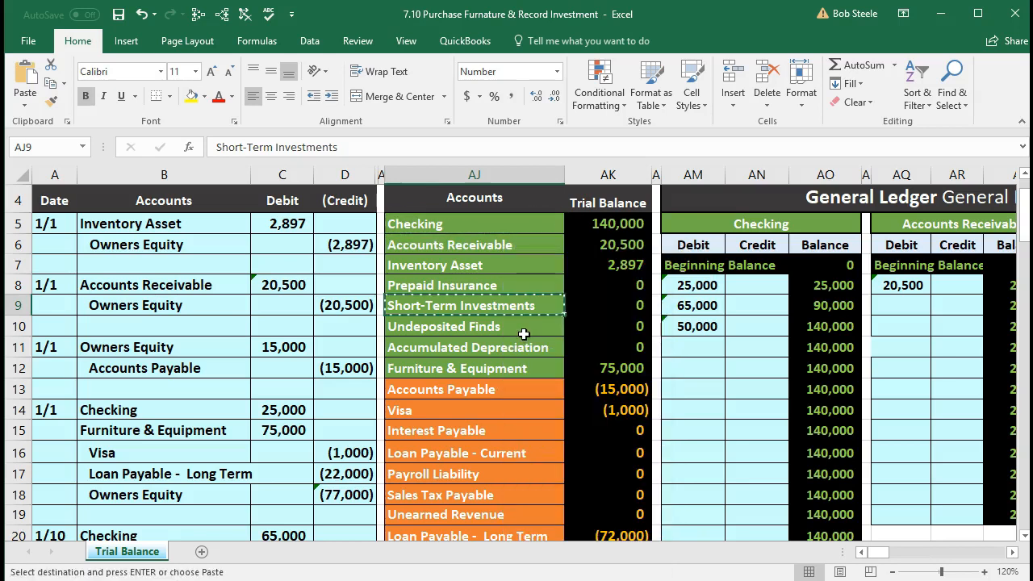
scroll(300, 441, down, 4)
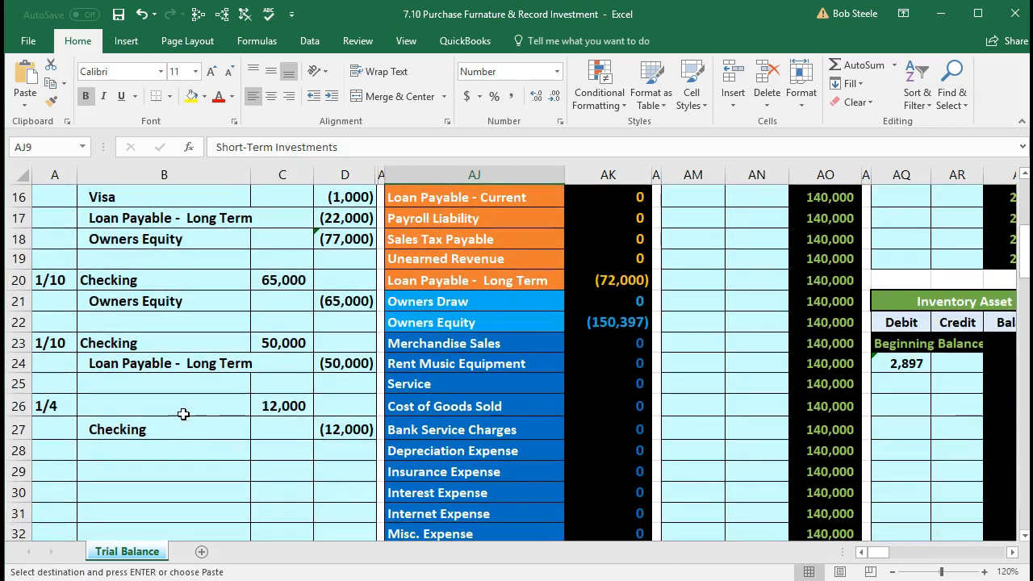
click(158, 404)
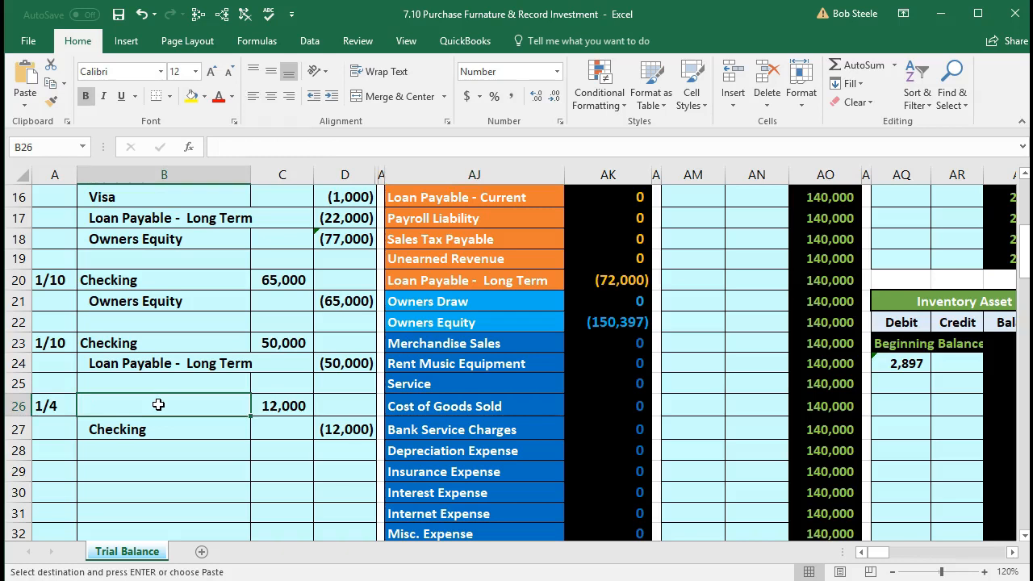
right_click(159, 405)
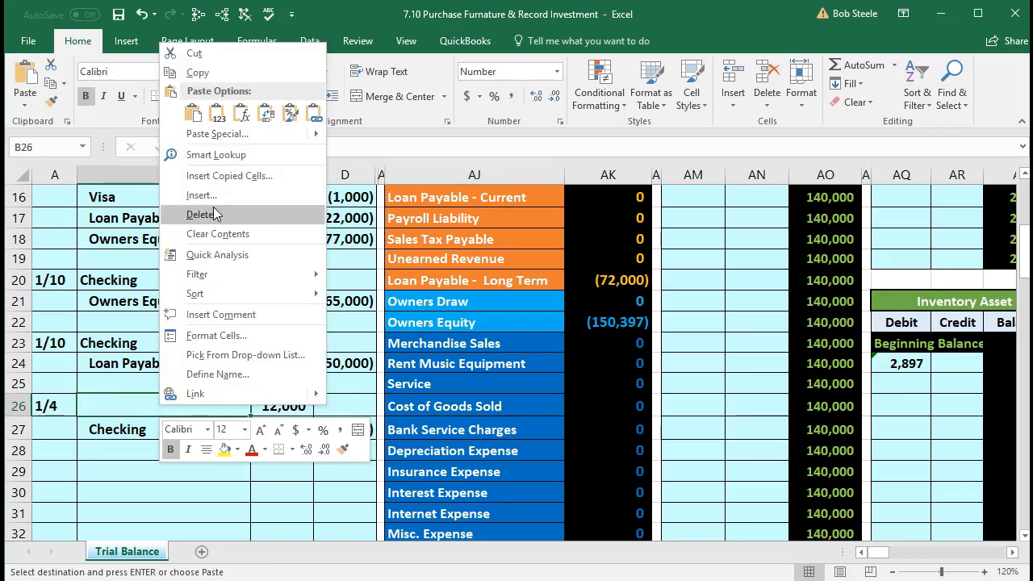
click(216, 113)
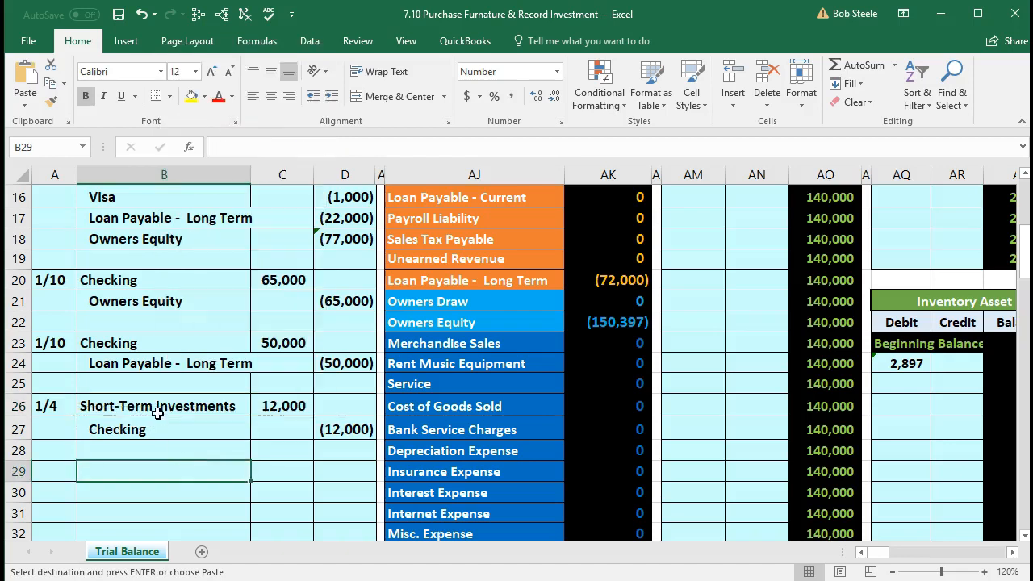
scroll(158, 411, down, 1)
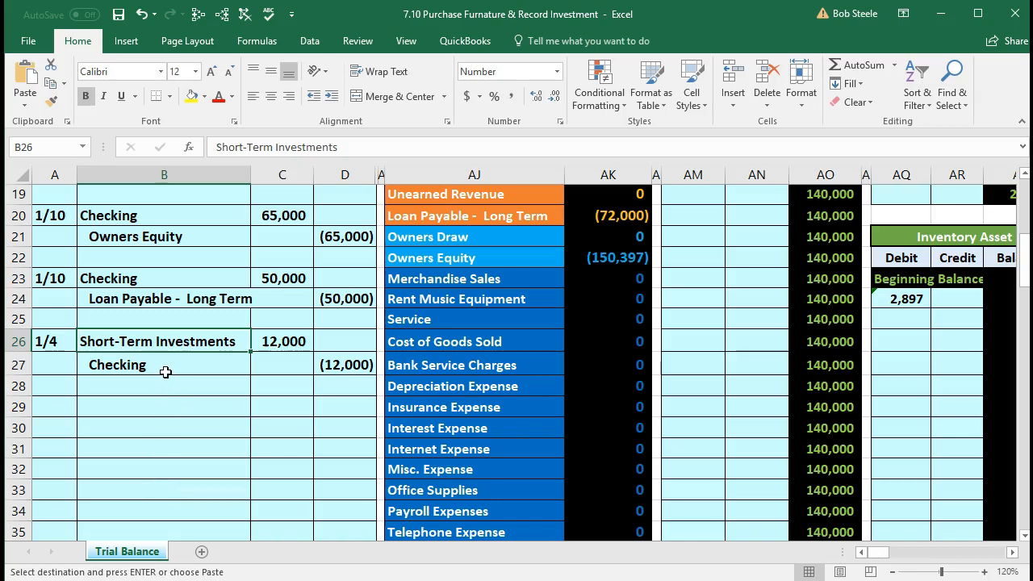
Freeze panes at cell AJ1 so the general journal columns stay in place while the ledger scrolls sideways.
drag(178, 334, 283, 337)
scroll(500, 396, up, 3)
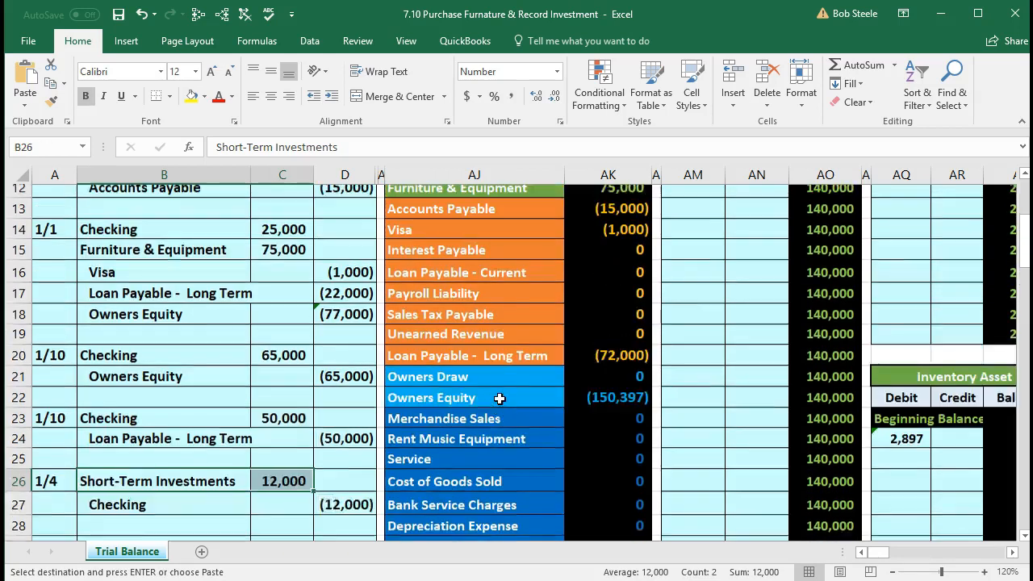
scroll(500, 396, up, 2)
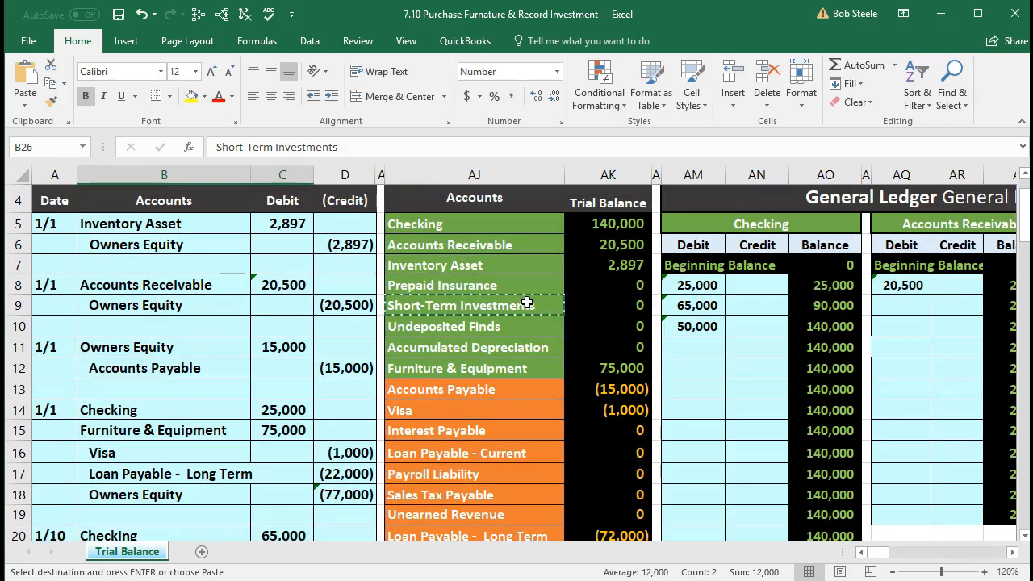
scroll(531, 301, up, 1)
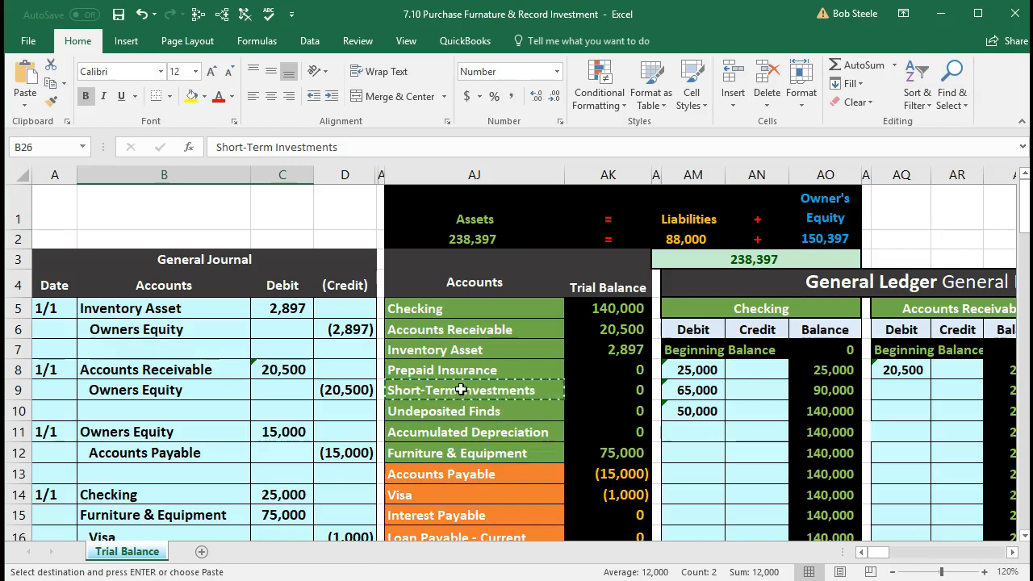
click(428, 205)
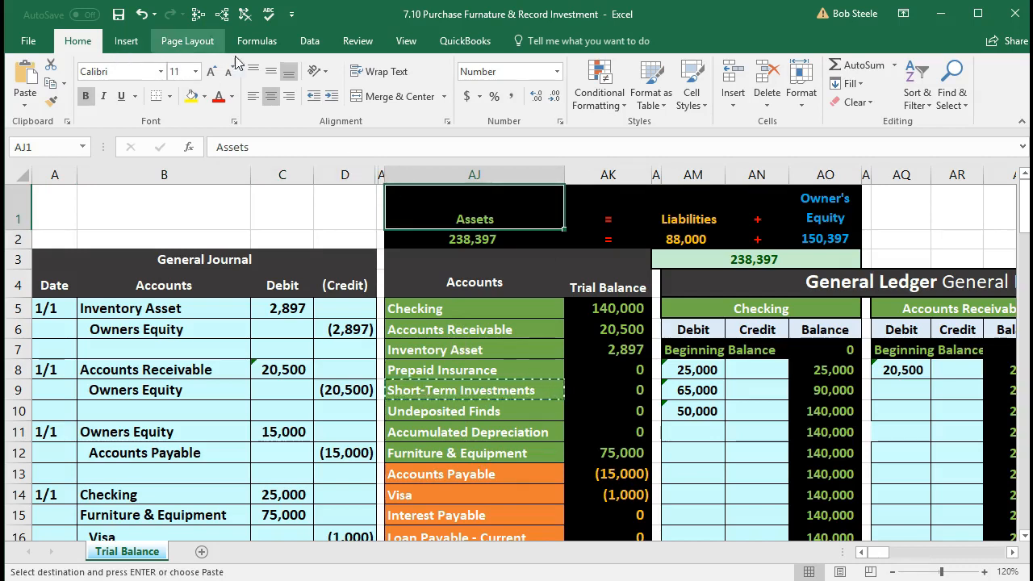
click(402, 41)
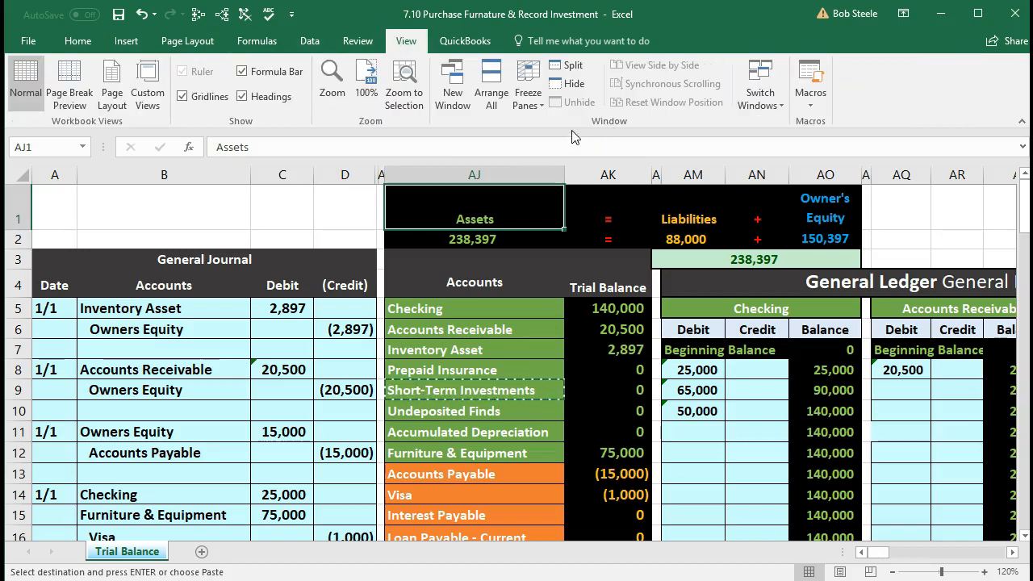
click(531, 103)
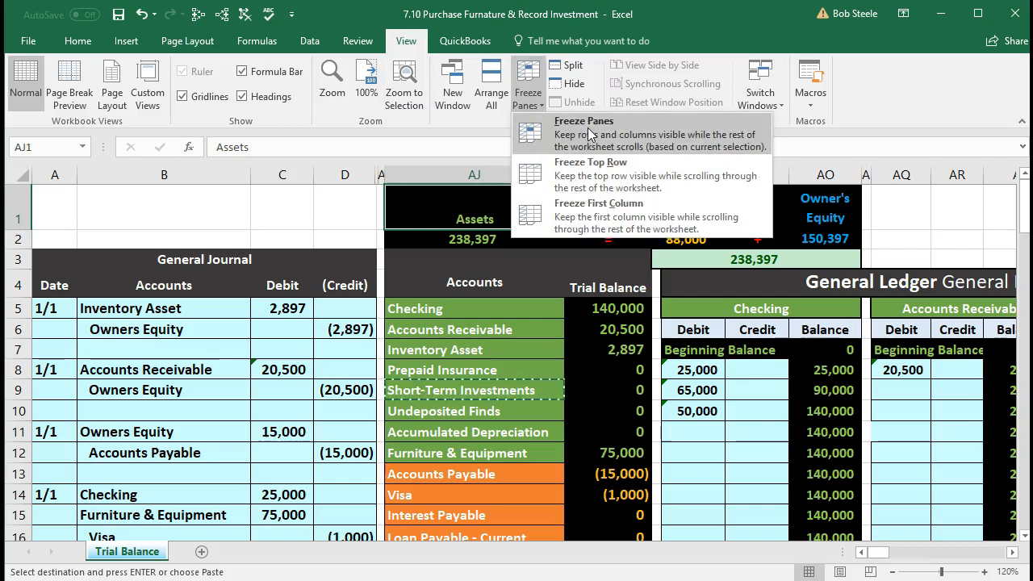
click(625, 127)
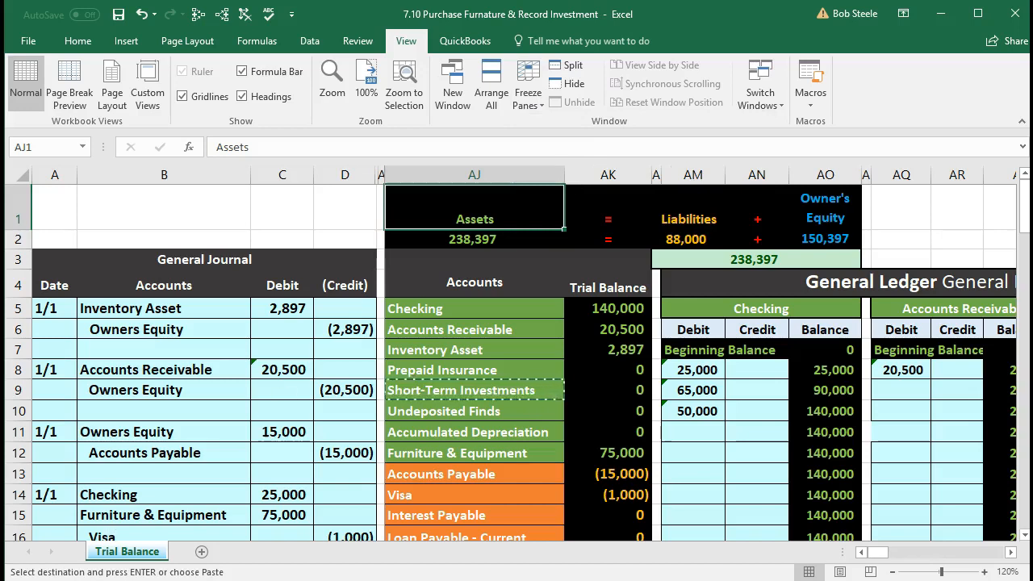
Post the investment debit in the Short-Term Investments ledger by linking cell AU15 to the journal amount with =C26.
click(623, 403)
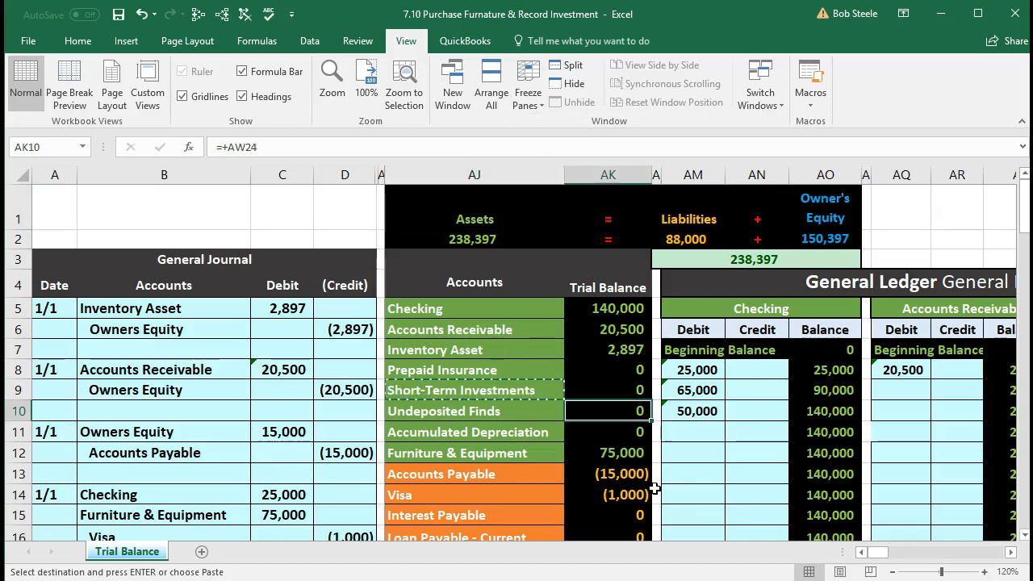
key(Right)
key(Right)
key(Right)
key(Right)
key(Right)
key(Right)
key(Right)
key(Right)
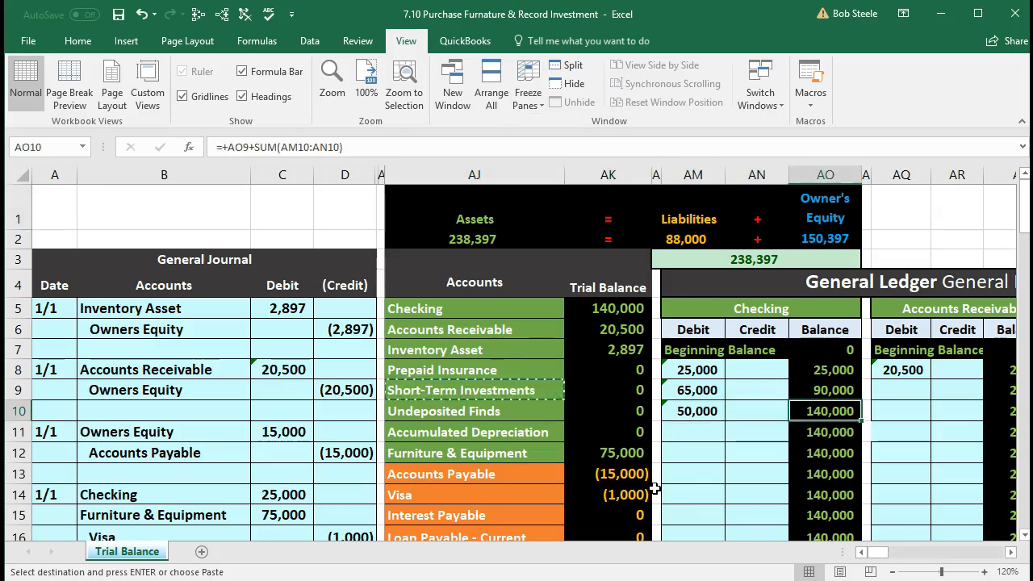
key(Right)
key(Right)
key(Right)
key(Right)
key(Right)
key(Right)
key(Right)
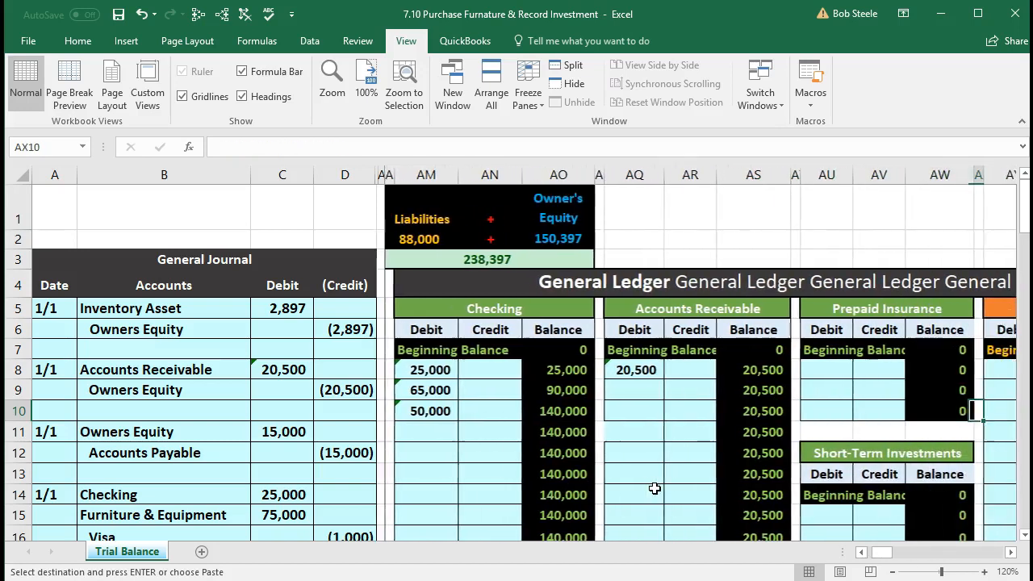
scroll(655, 489, down, 1)
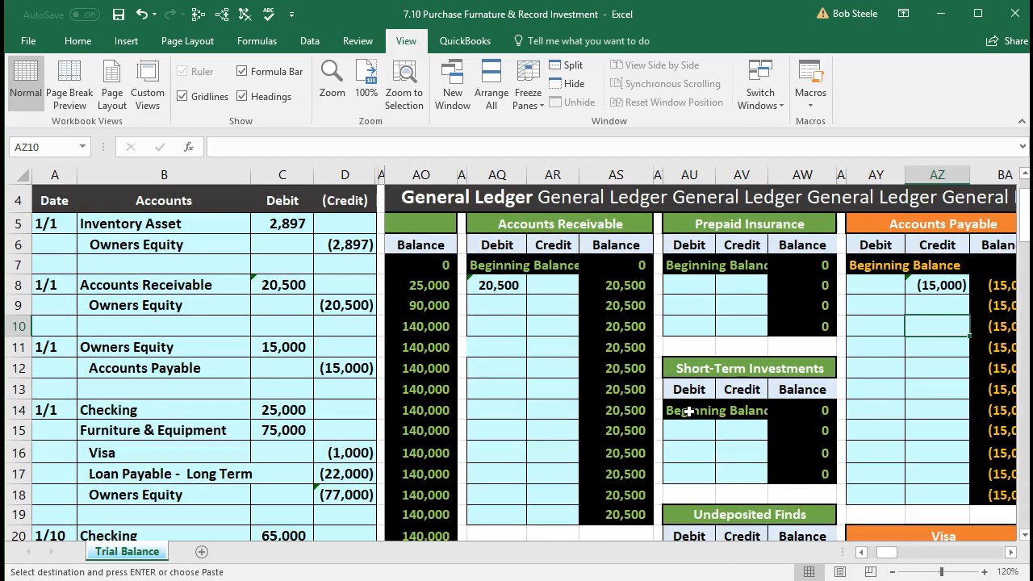
click(682, 431)
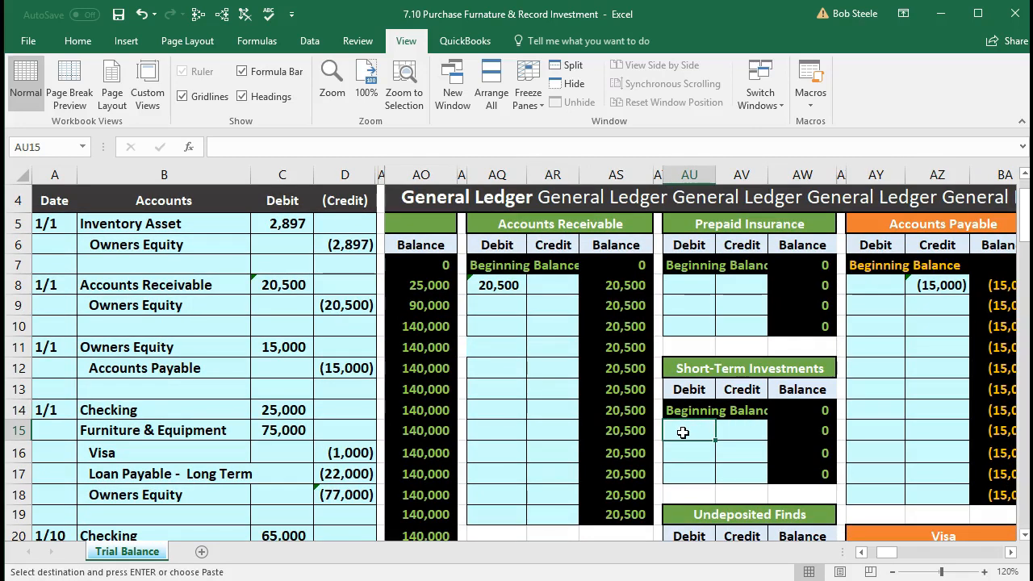
scroll(682, 432, down, 3)
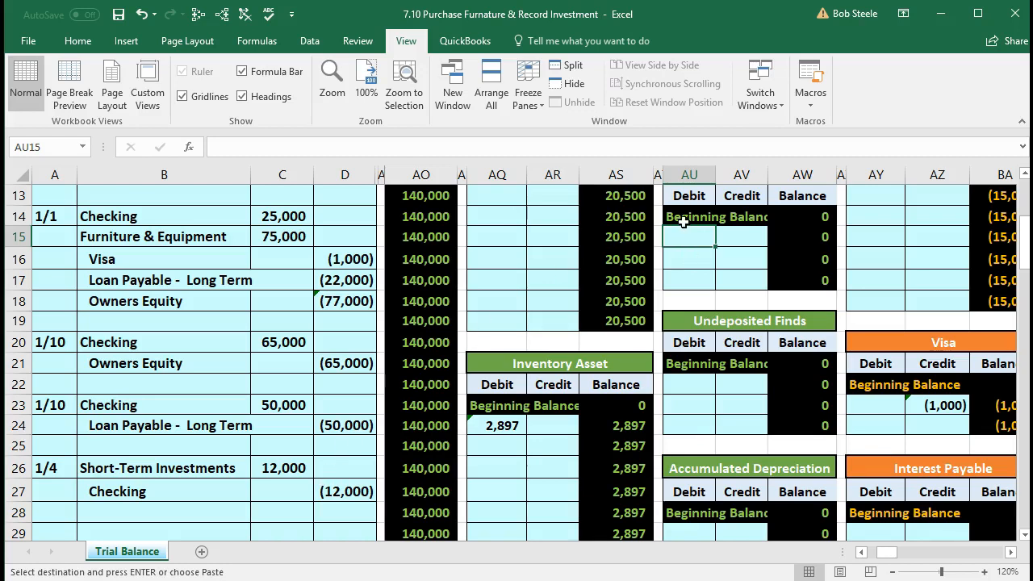
text(=)
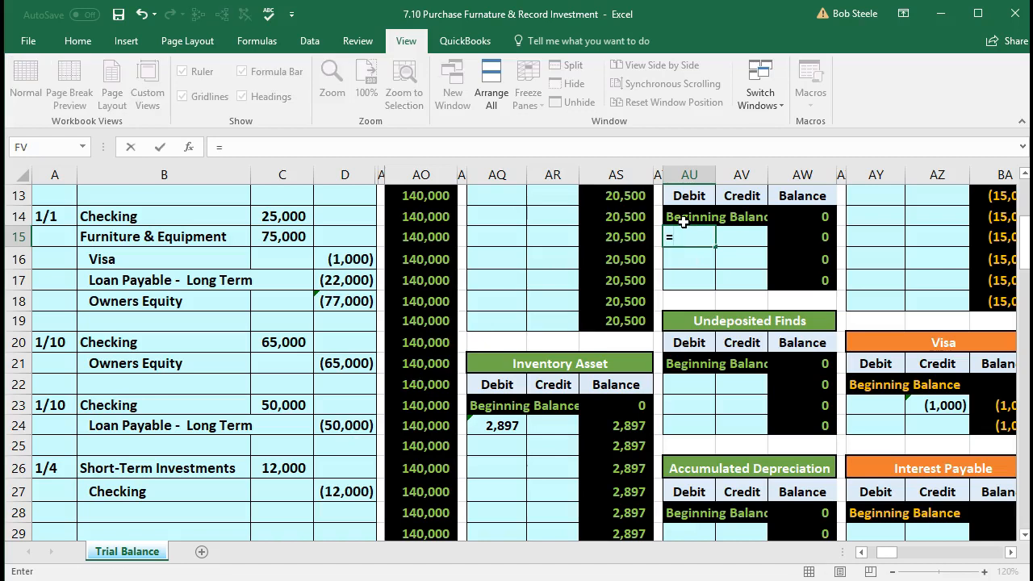
click(280, 466)
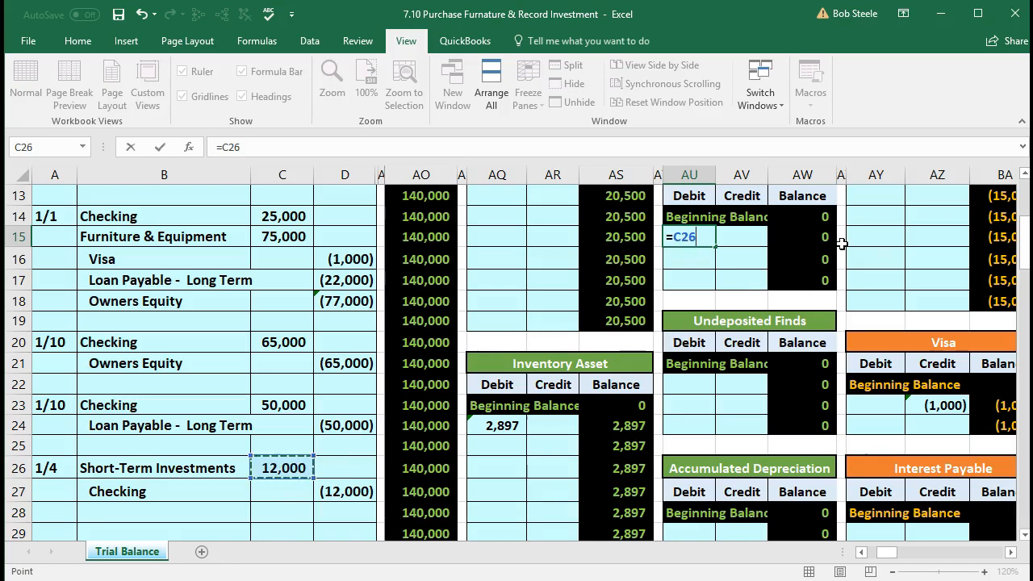
key(Return)
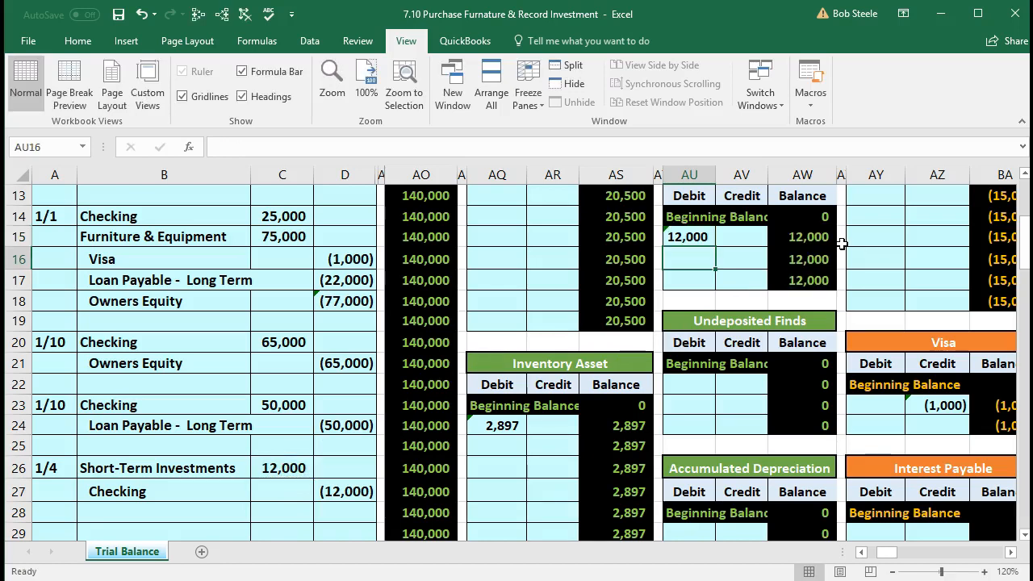
Check the Short-Term Investments balance in cell AK9 of the trial balance.
key(Left)
key(Left)
key(Left)
key(Left)
key(Left)
key(Left)
key(Left)
key(Left)
key(Left)
key(Left)
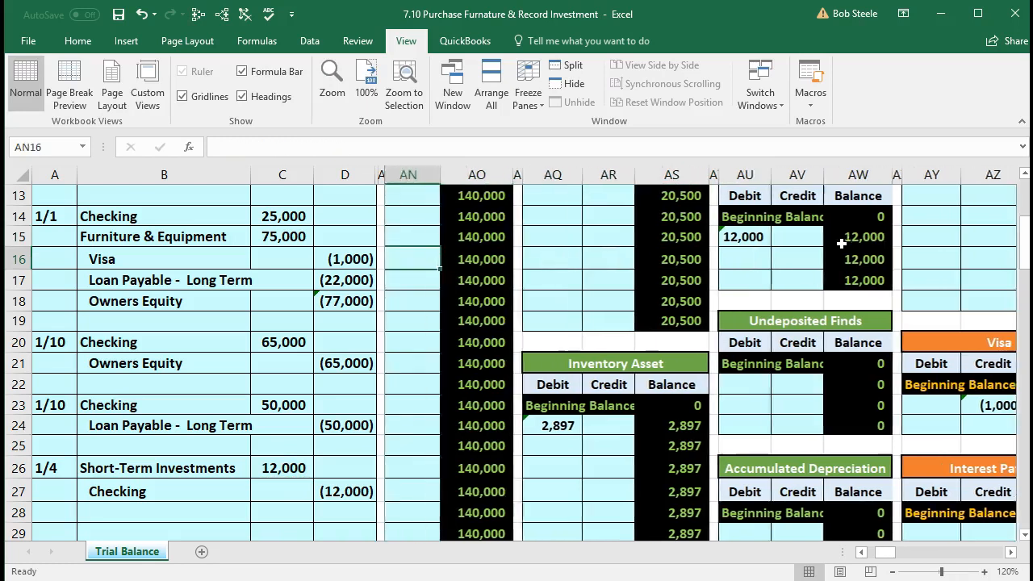
key(Left)
key(Left)
key(Left)
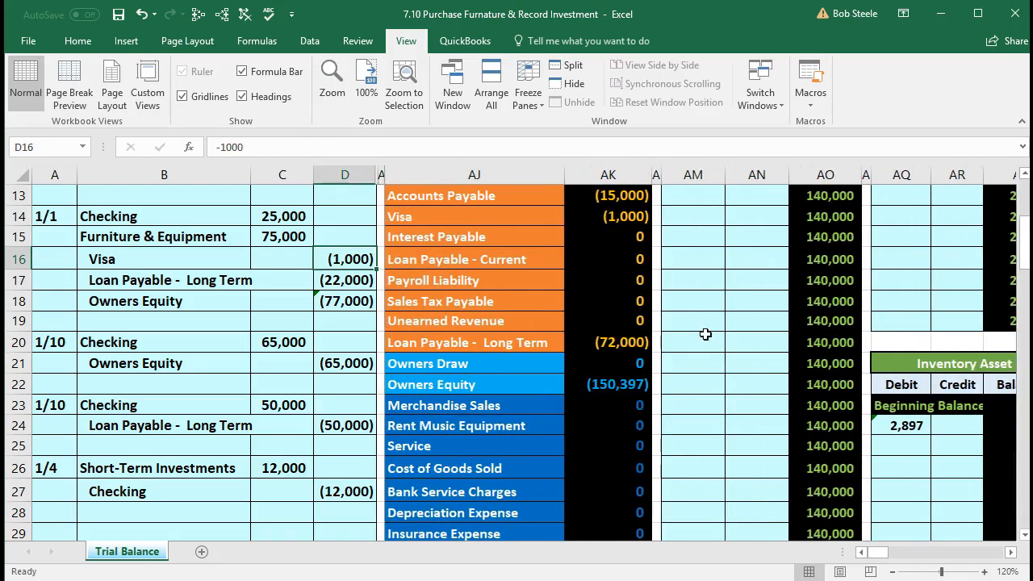
scroll(702, 334, up, 3)
click(636, 314)
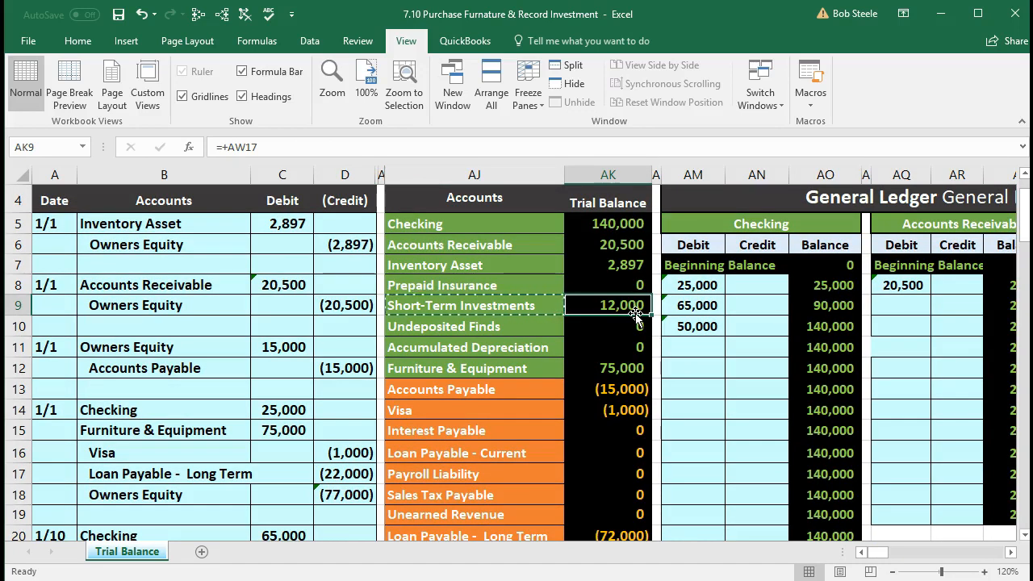
Post the investment credit in the Checking ledger by linking cell AN11 to the journal amount with =D27, and check the running balance beside it.
scroll(621, 322, down, 4)
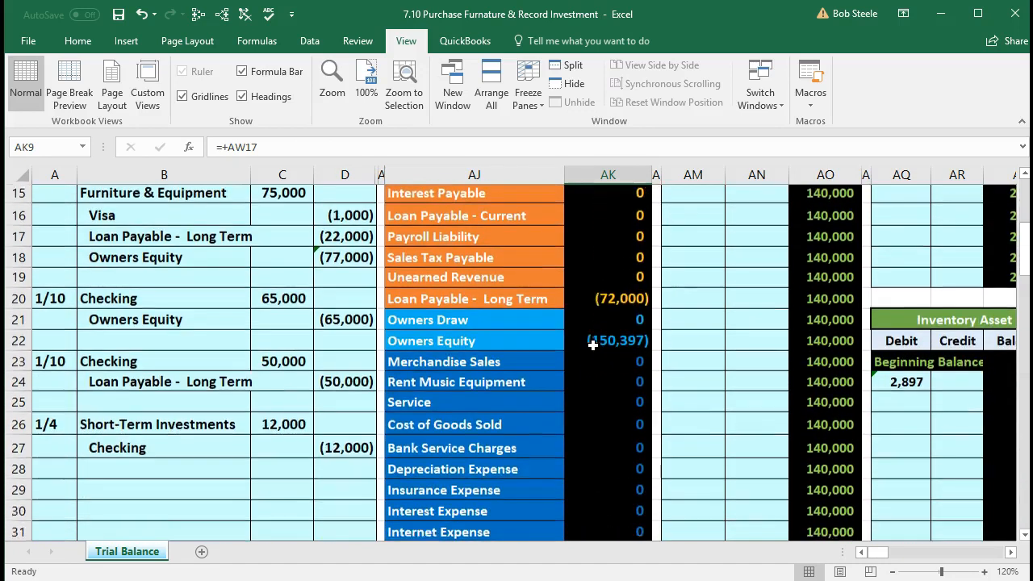
drag(172, 433, 347, 431)
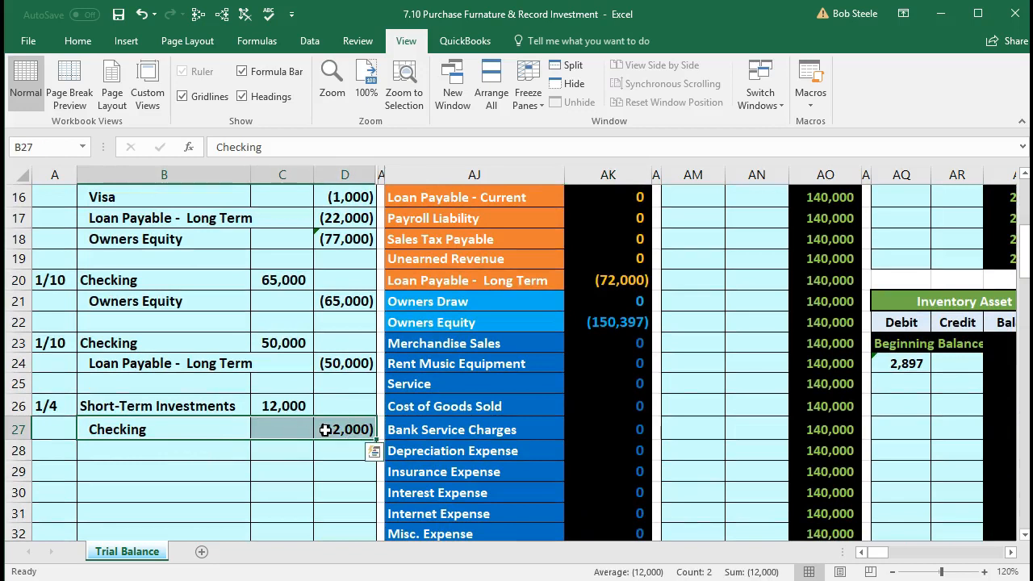
scroll(475, 459, up, 4)
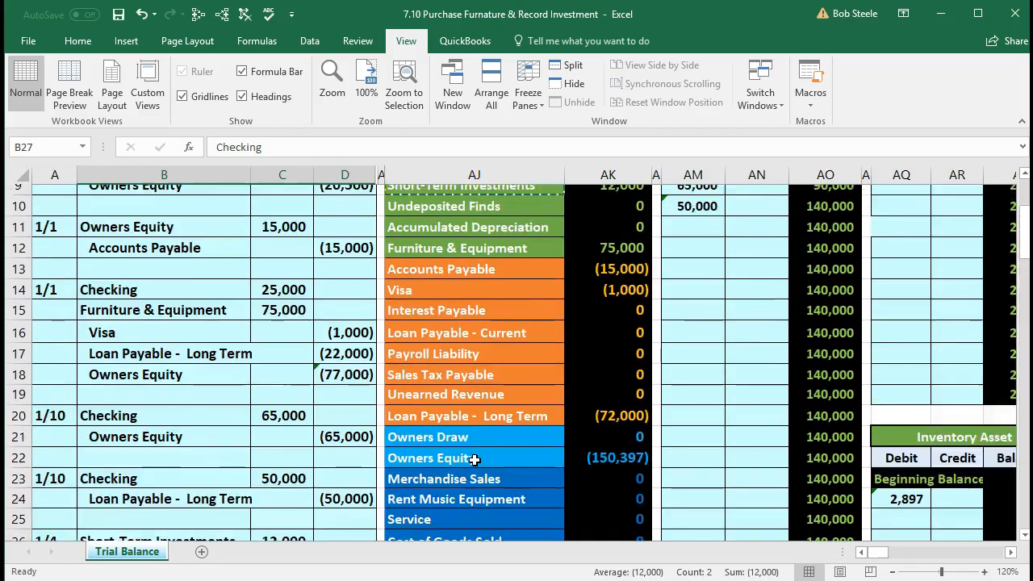
drag(449, 234, 606, 224)
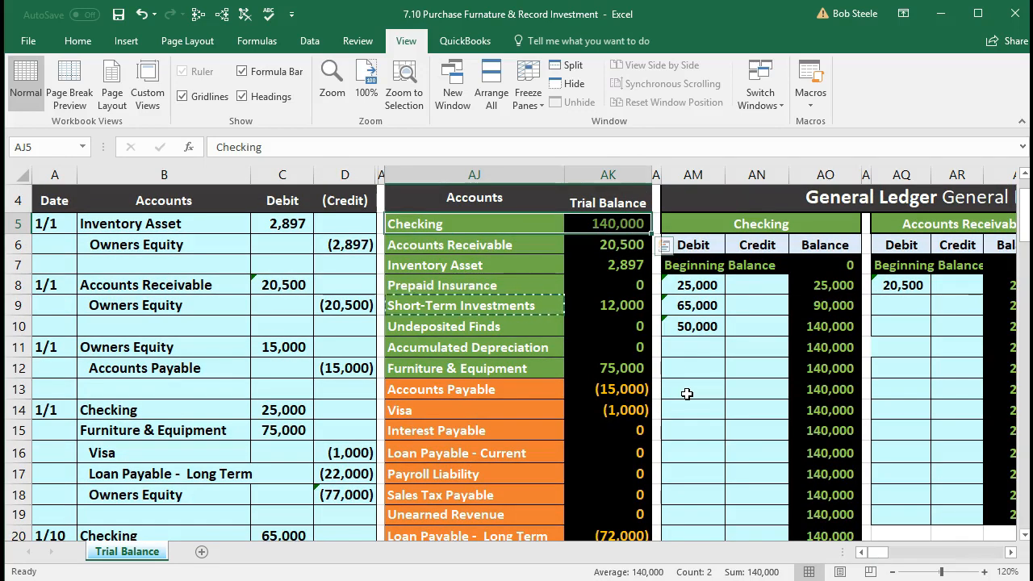
click(771, 350)
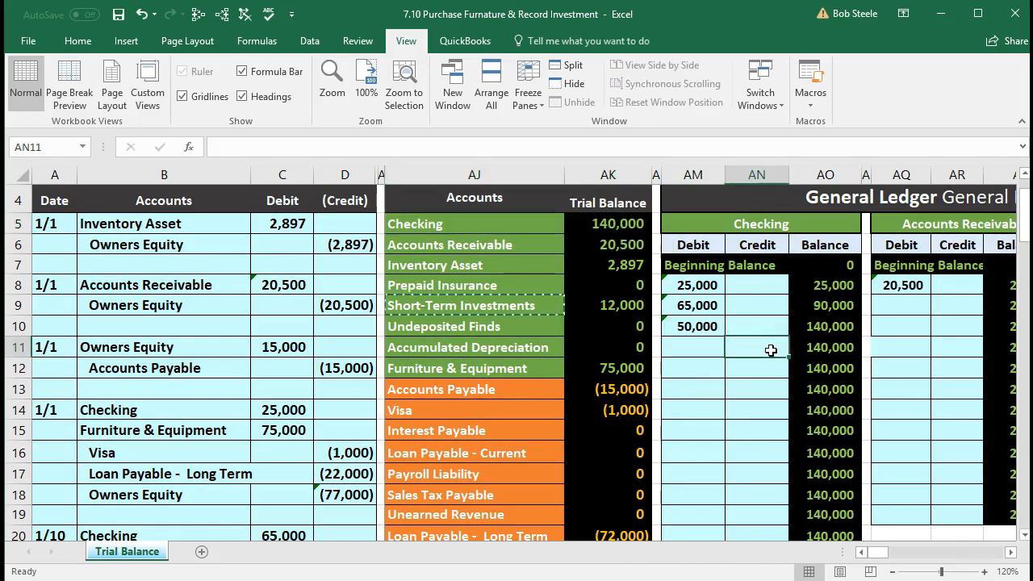
scroll(771, 350, down, 2)
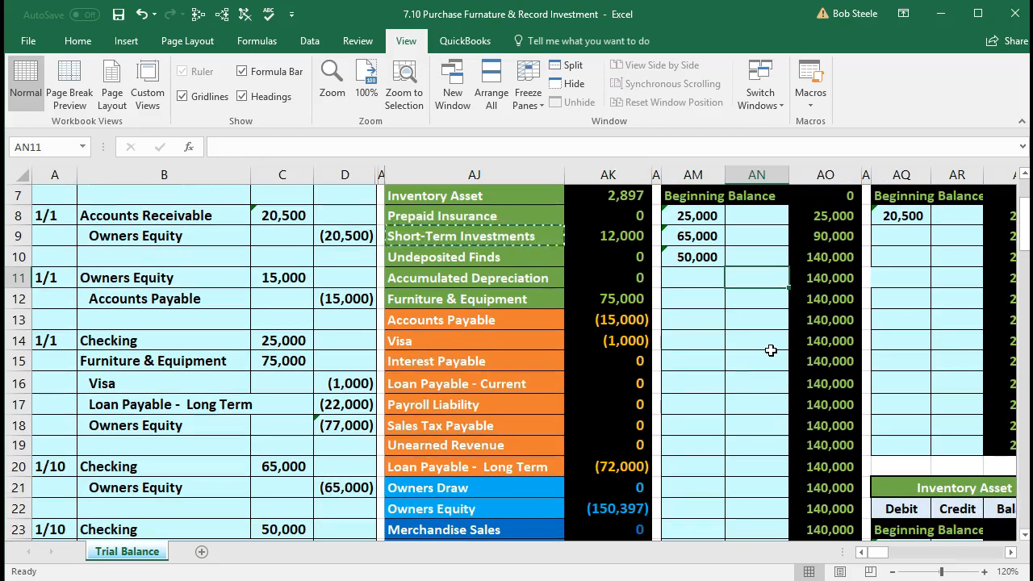
scroll(770, 350, down, 1)
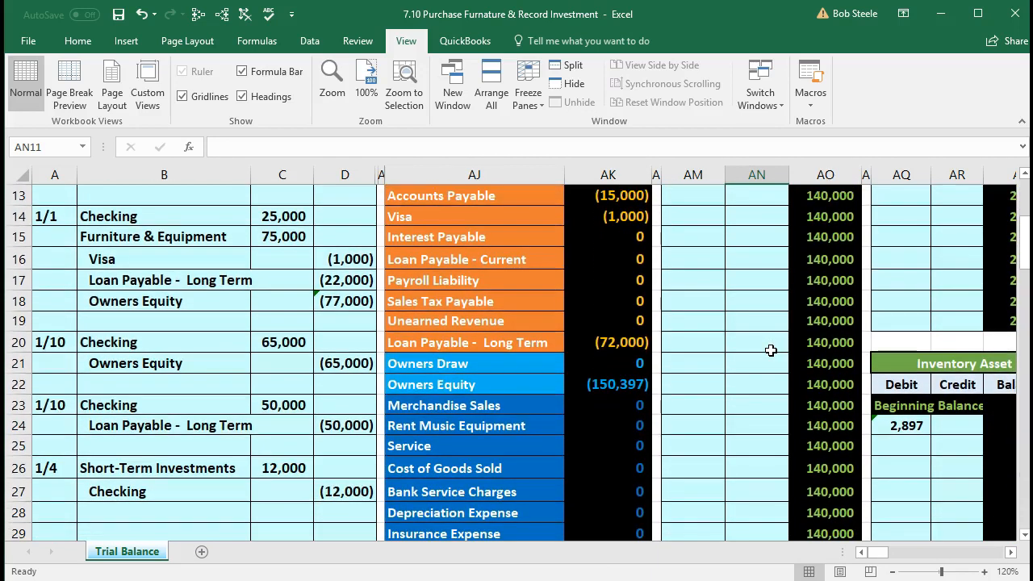
scroll(771, 351, up, 3)
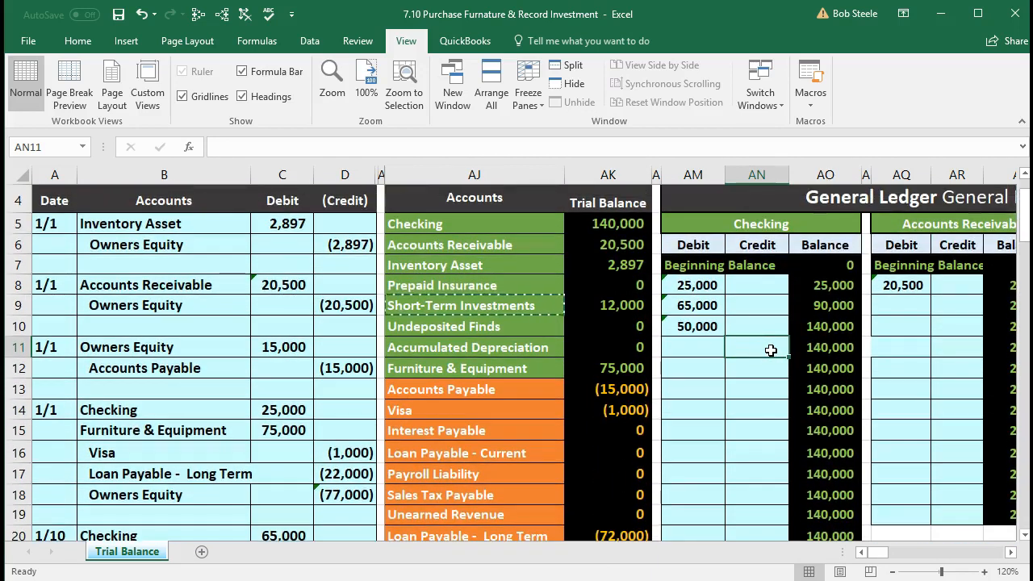
scroll(771, 350, down, 1)
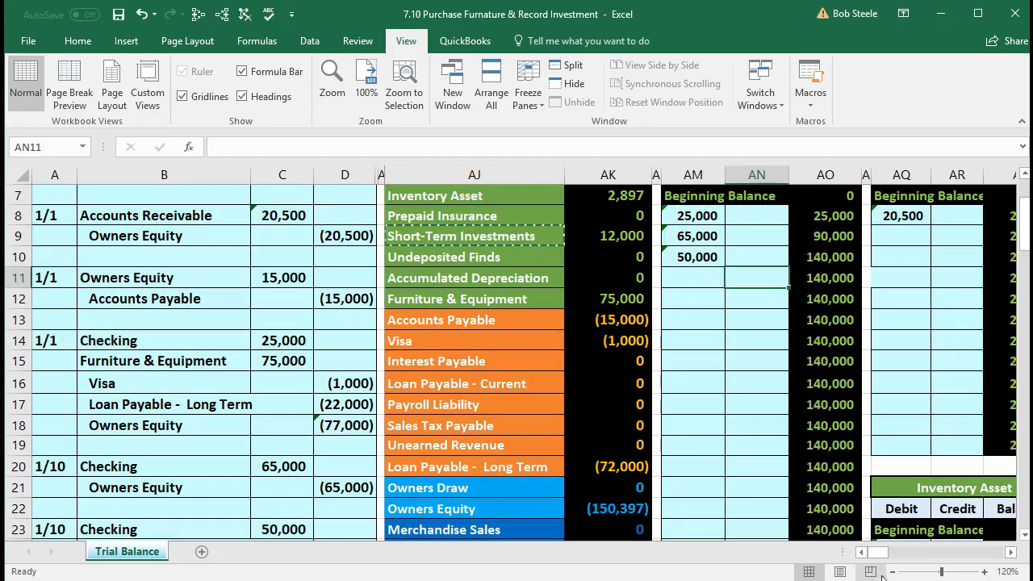
click(893, 571)
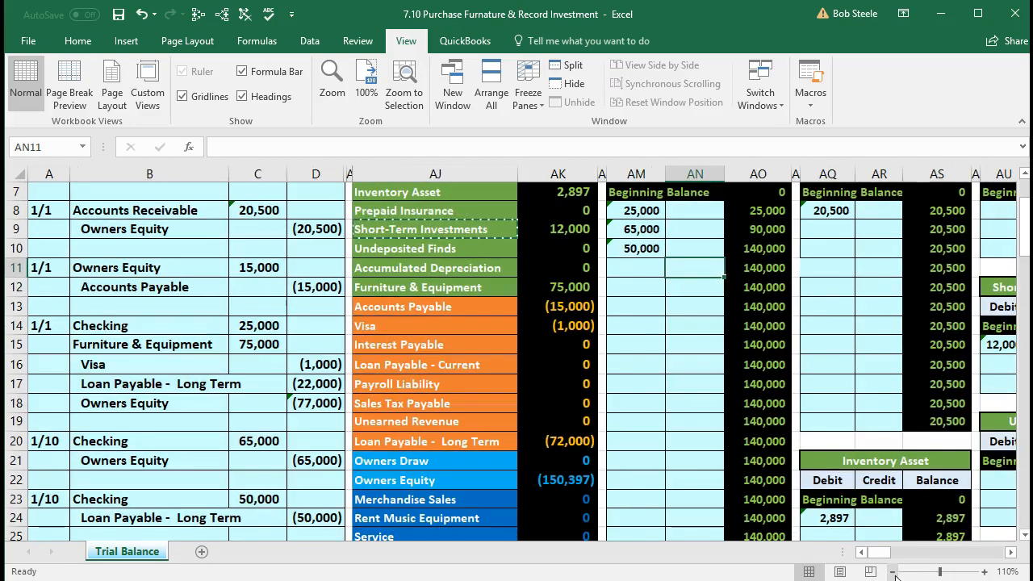
click(893, 572)
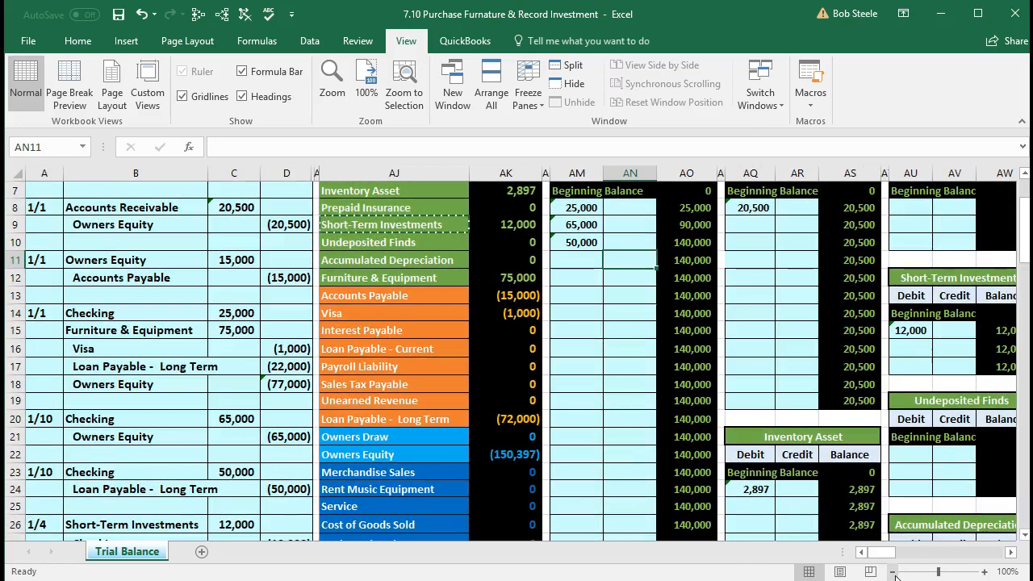
click(893, 572)
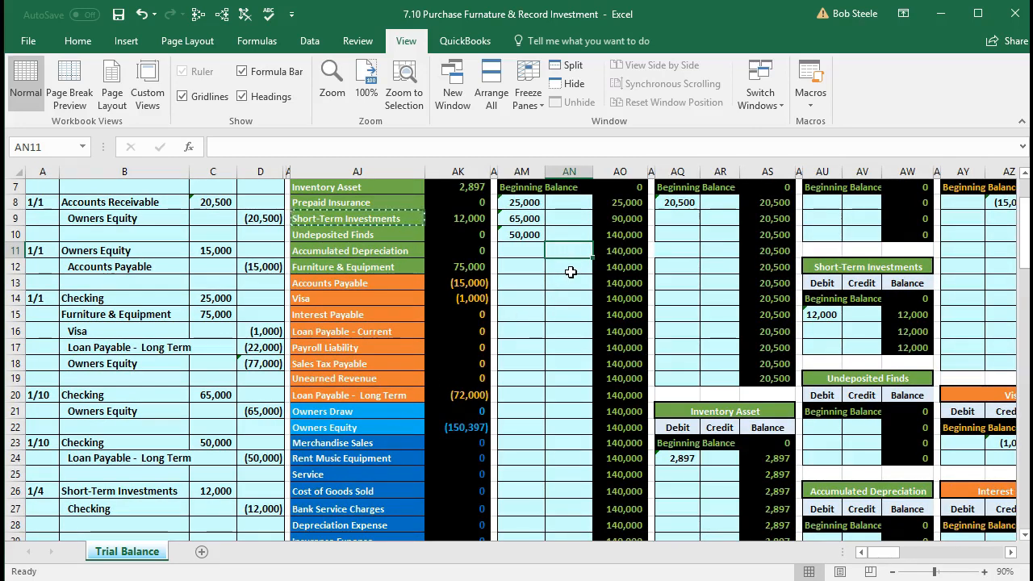
text(=)
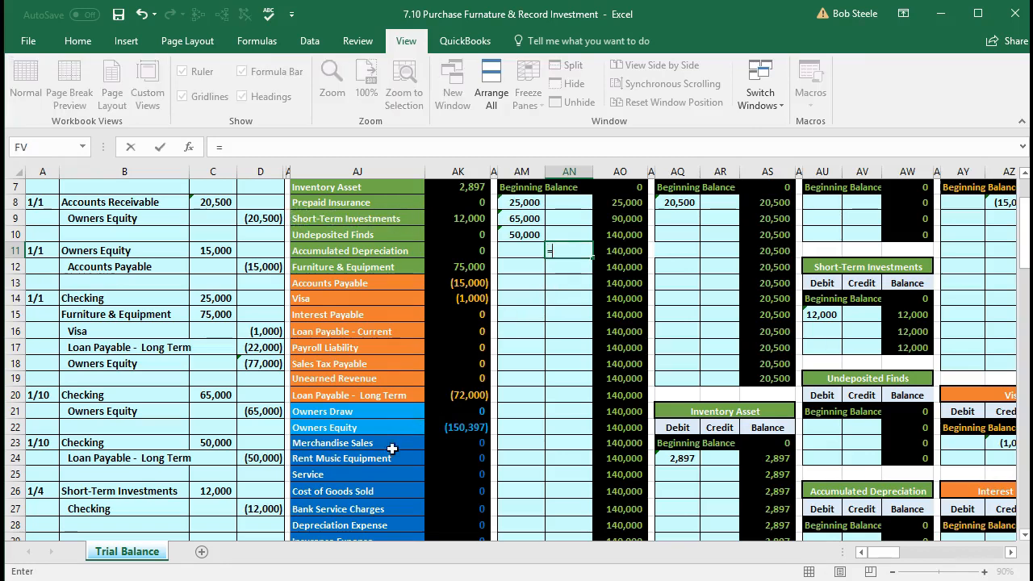
click(260, 509)
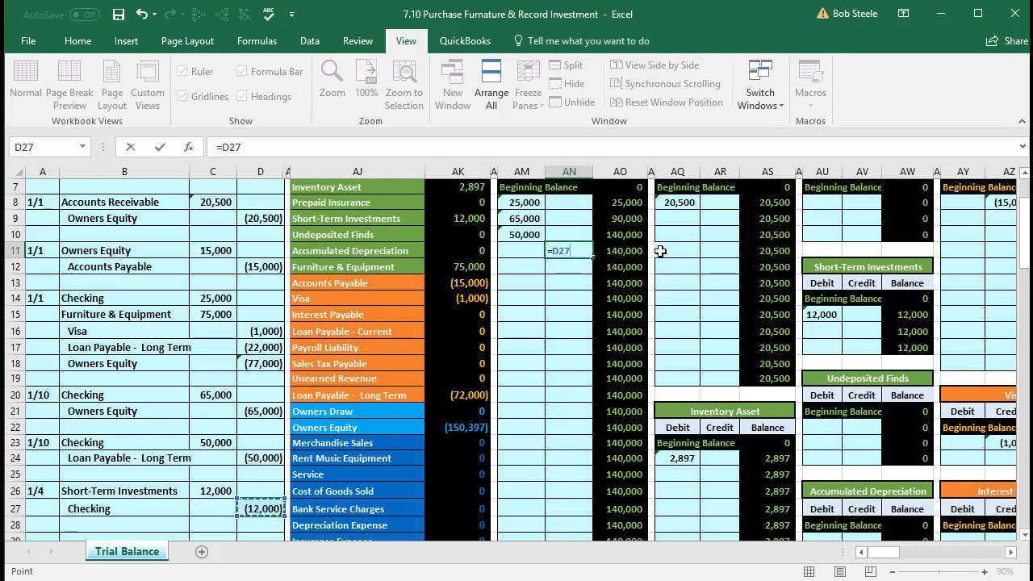
key(Return)
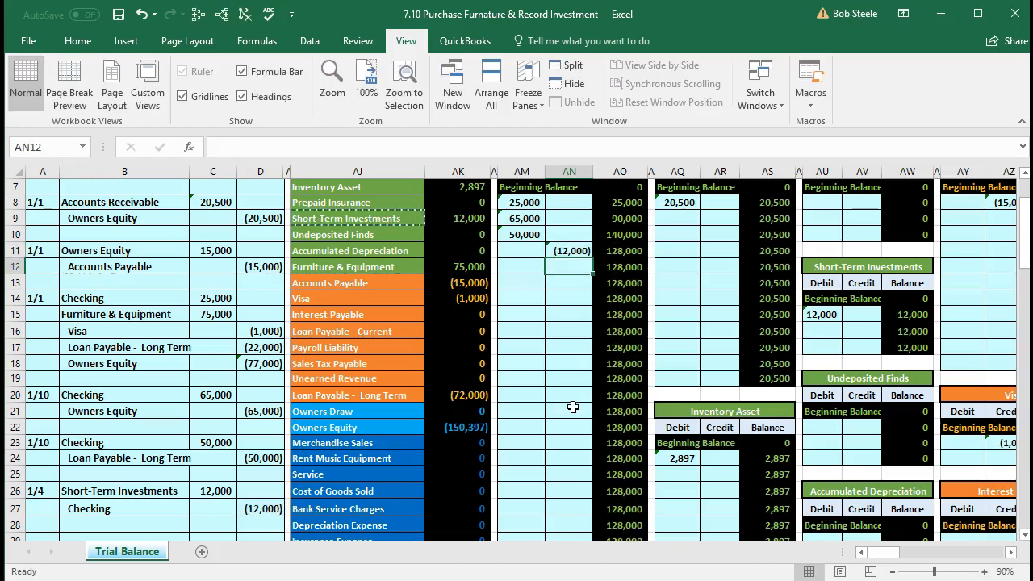
scroll(613, 323, up, 1)
click(621, 307)
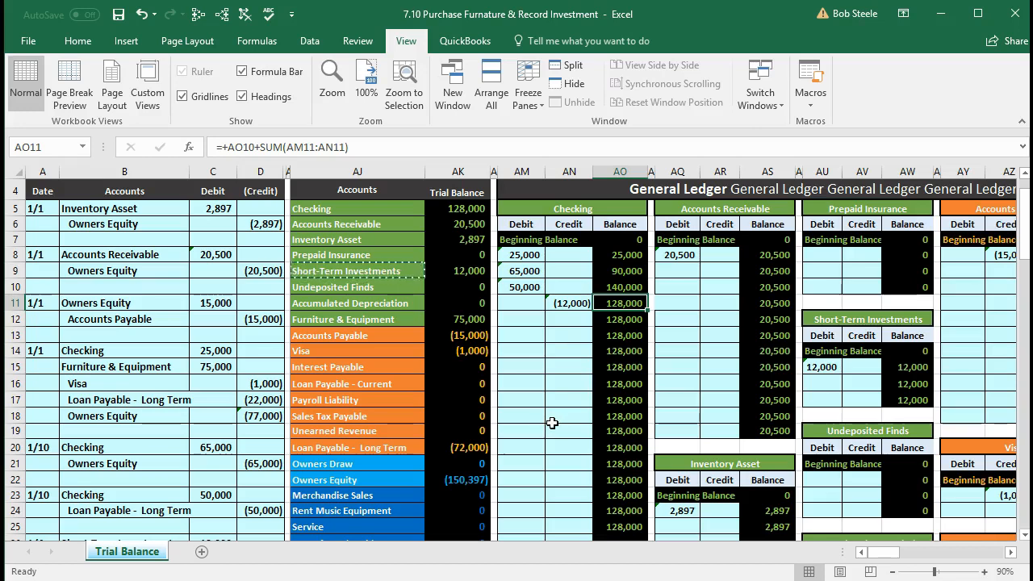
Check the Checking balance in cell AK5 and the total debits less credits in cell AK38 of the trial balance.
click(476, 219)
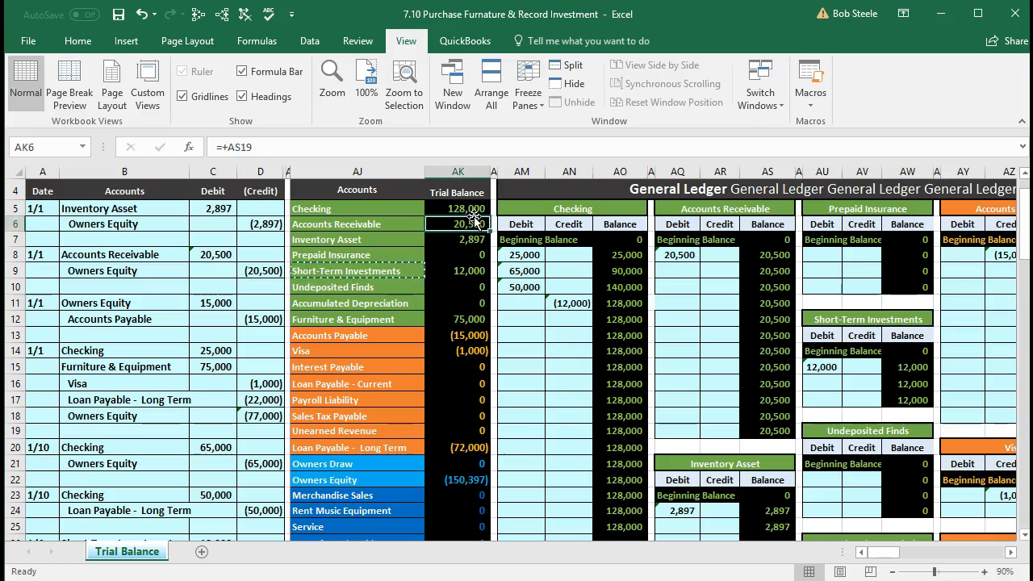
click(472, 208)
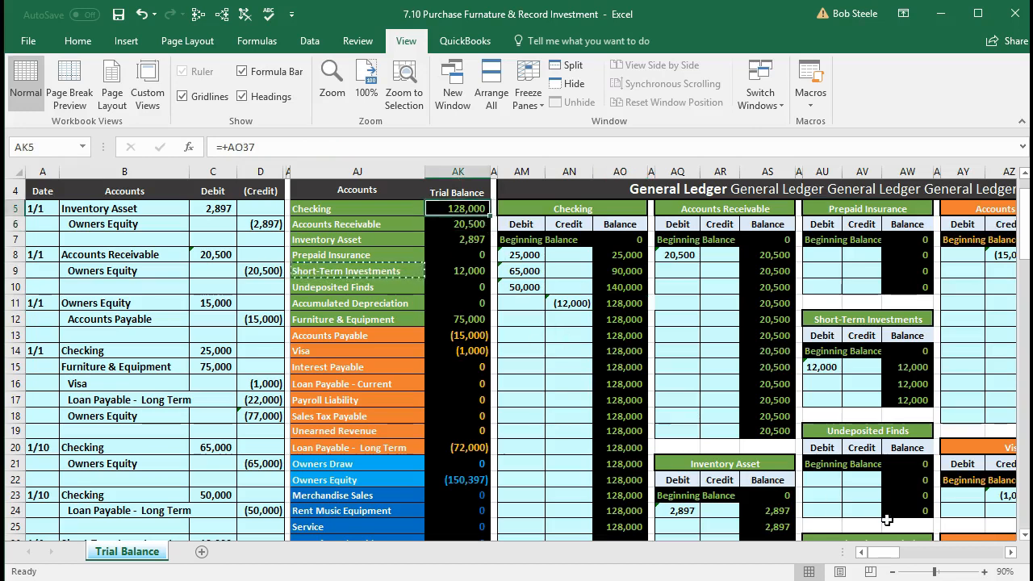
click(984, 571)
click(984, 571)
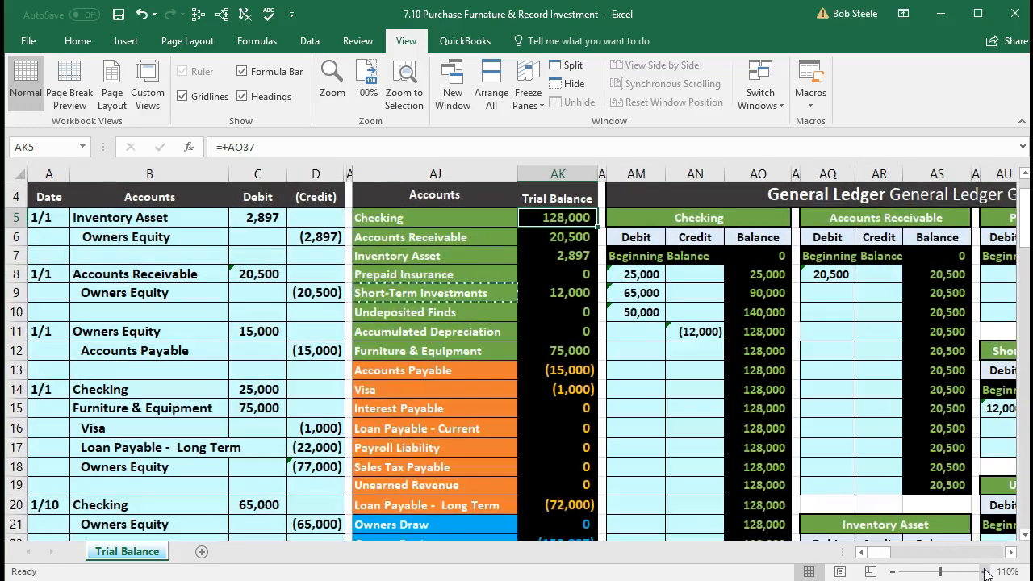
click(984, 571)
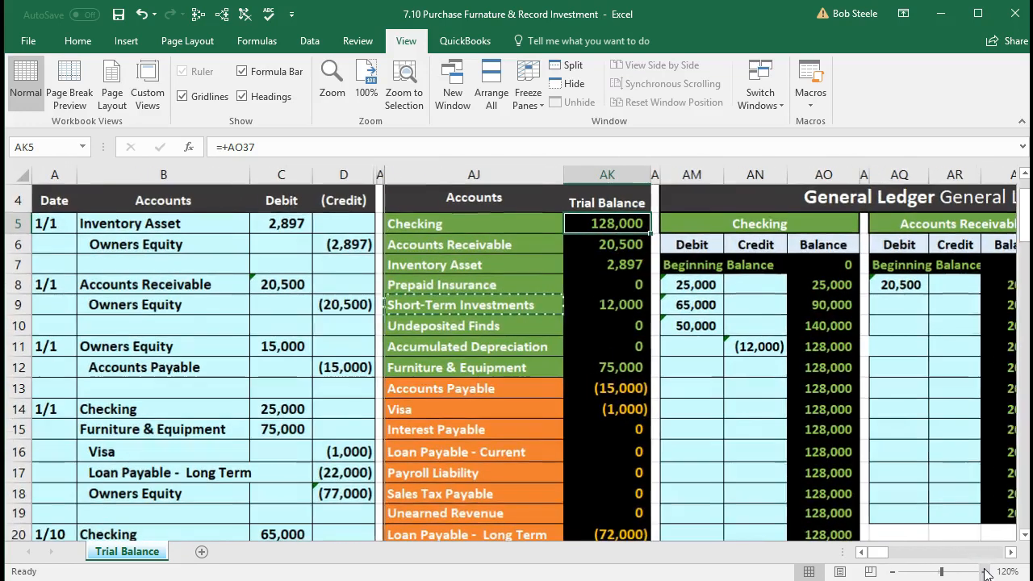
click(732, 438)
scroll(632, 422, down, 6)
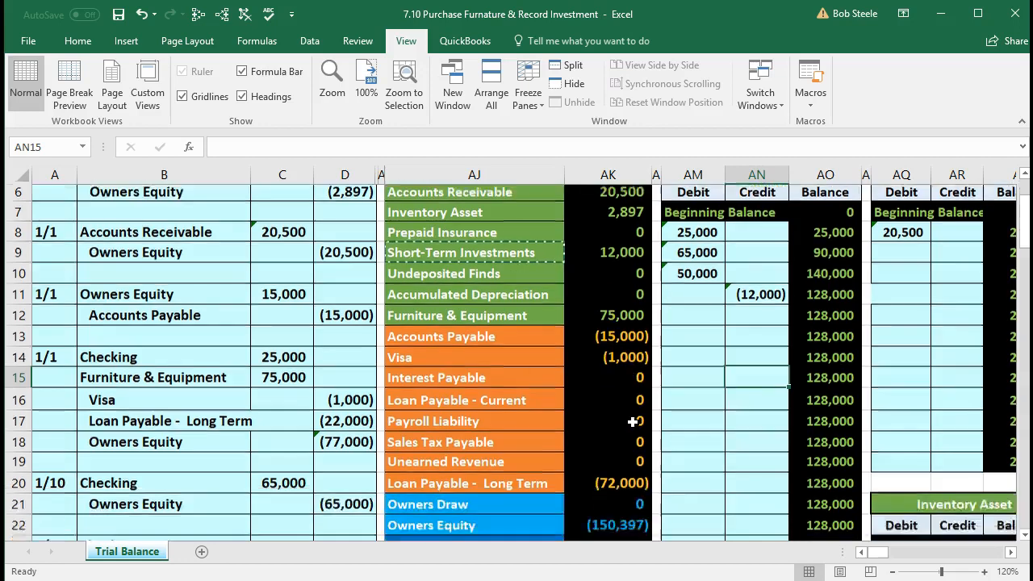
scroll(632, 422, down, 1)
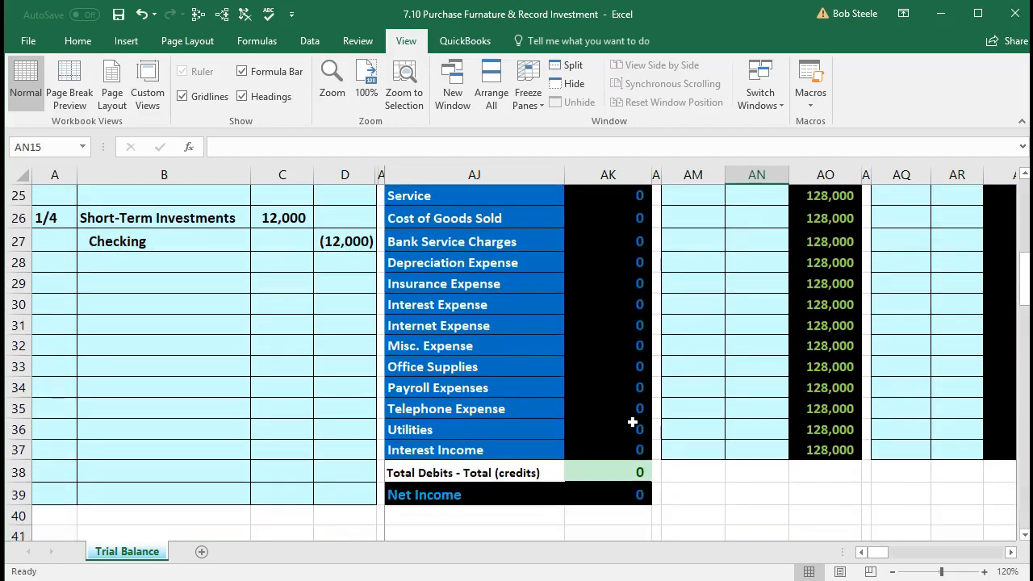
click(618, 469)
scroll(619, 469, up, 1)
scroll(619, 470, up, 6)
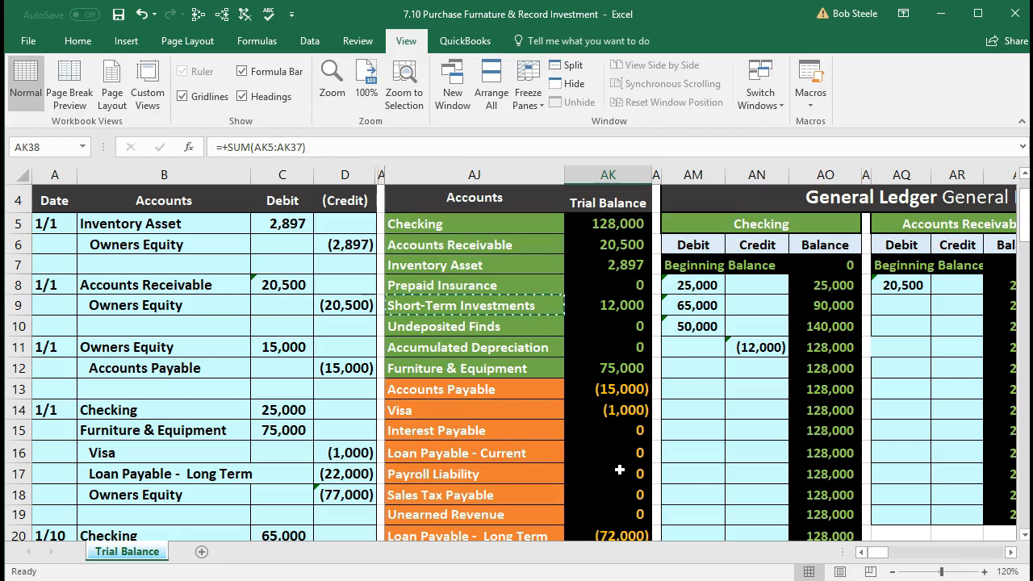
Check the current Furniture & Equipment balance in cell AK12 and the Checking balance in cell AK5.
key(alt+Tab)
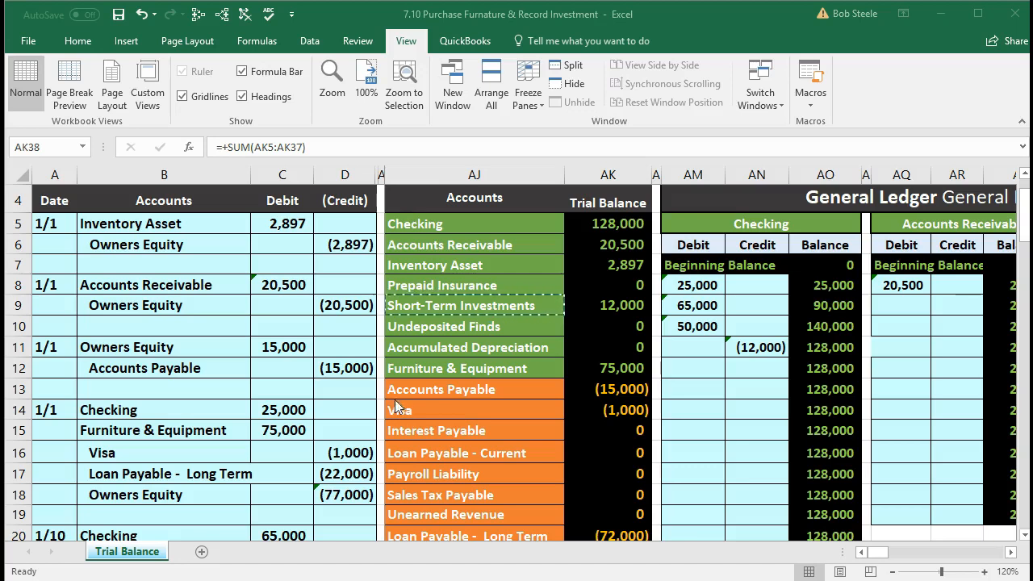
click(408, 366)
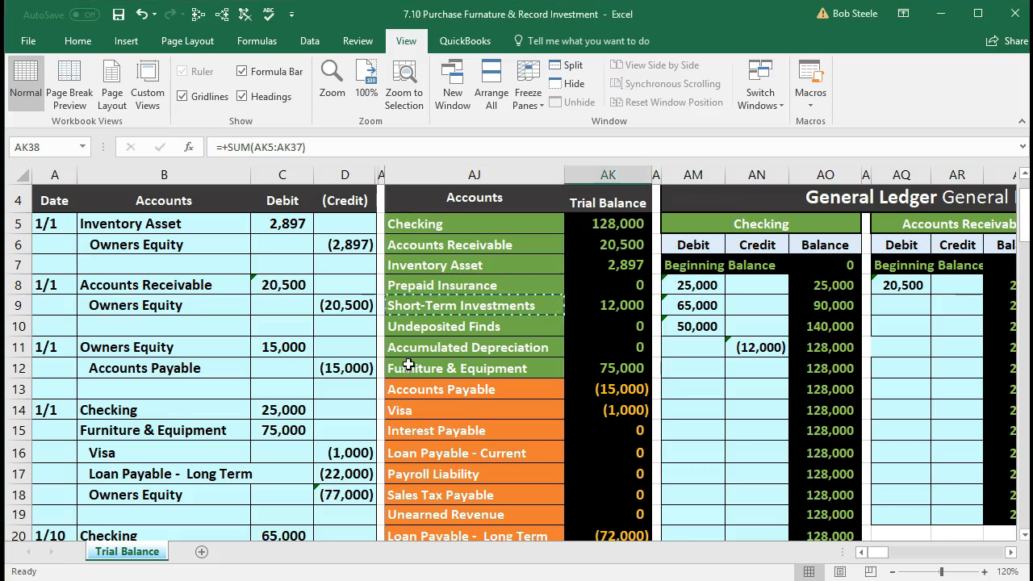
click(611, 370)
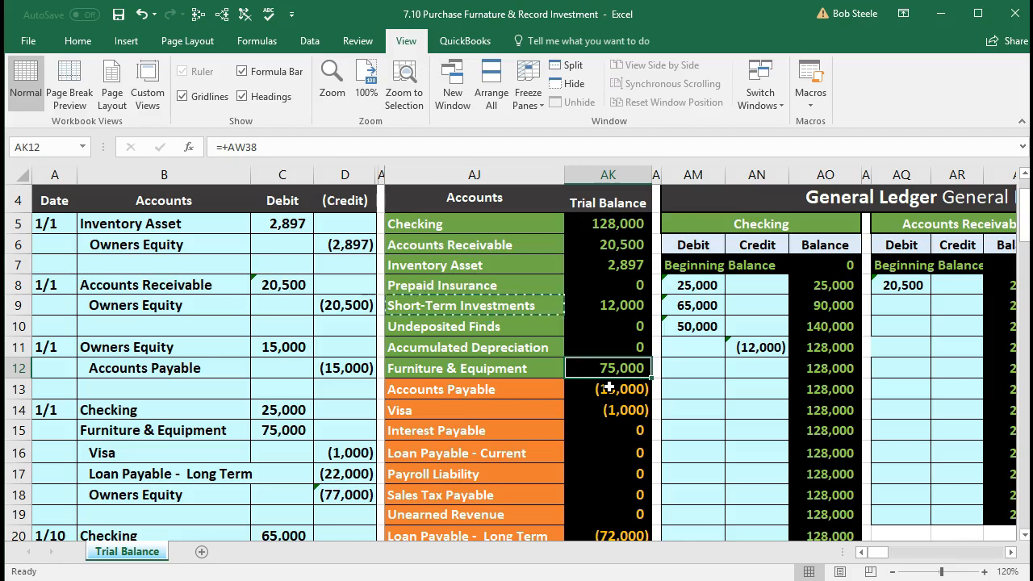
click(581, 226)
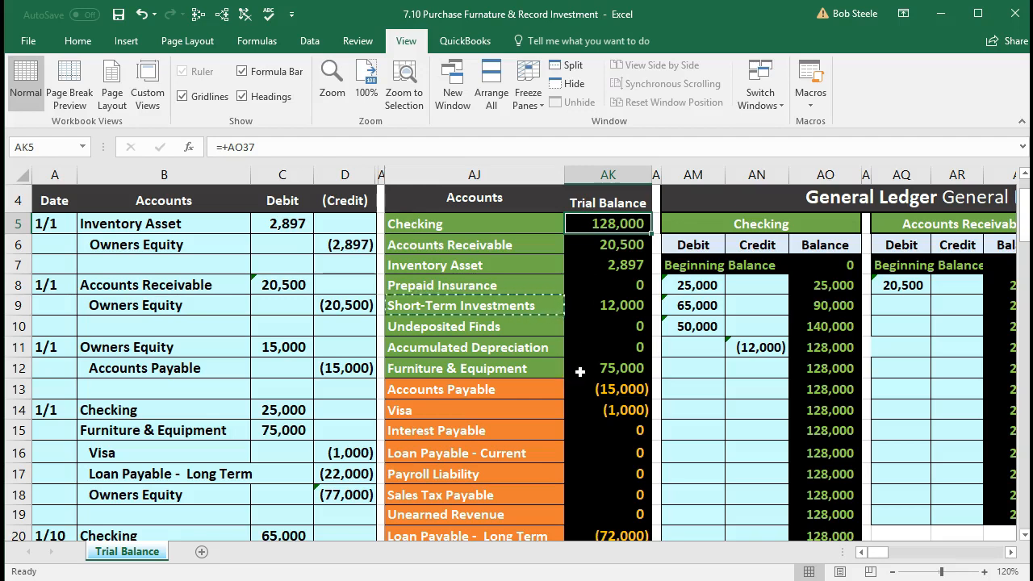
Start a journal entry dated 1/9 in cell A29 and copy the Checking account name from AJ5 as values into B30.
click(462, 223)
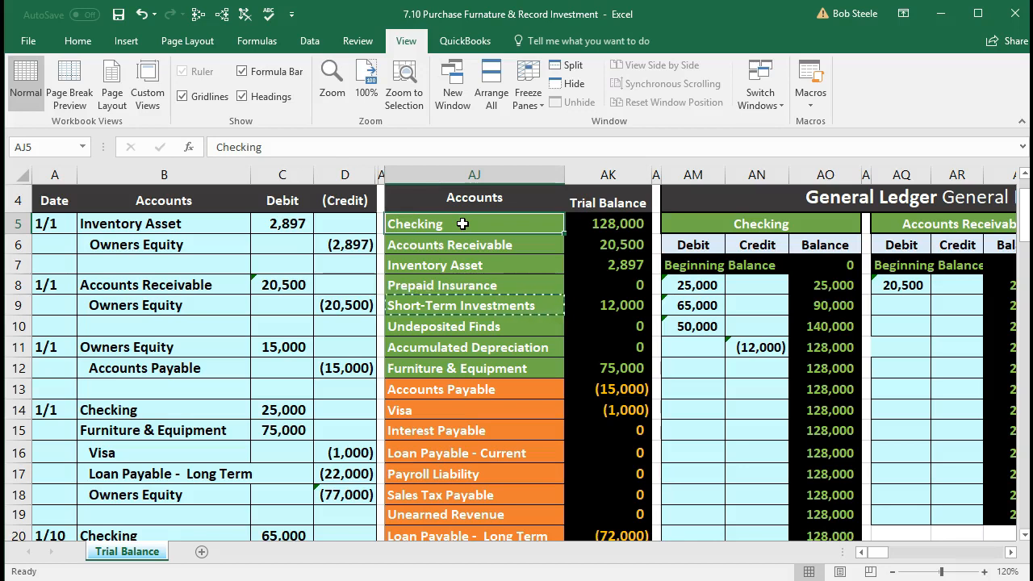
right_click(462, 224)
click(480, 254)
scroll(336, 370, down, 5)
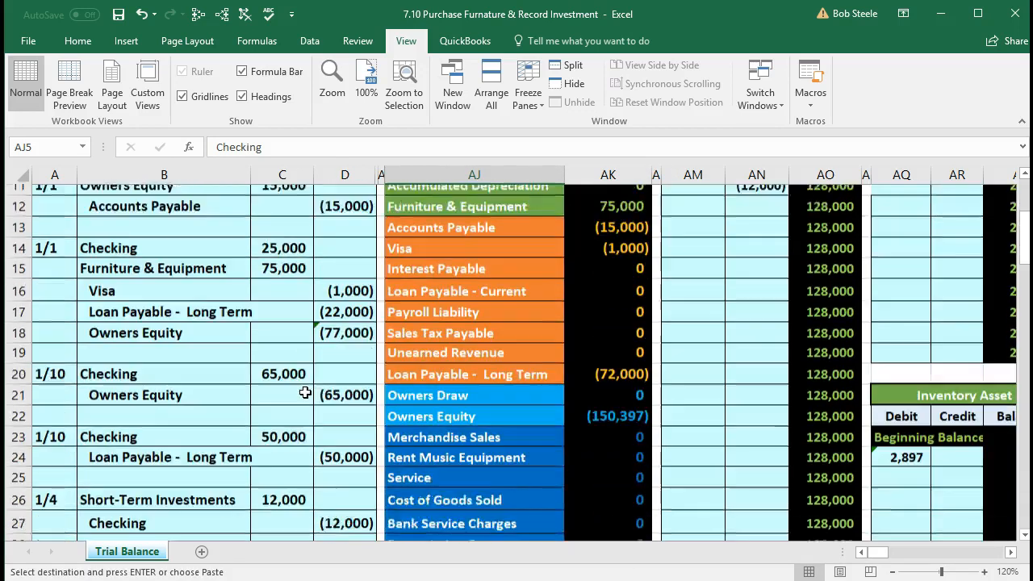
click(59, 407)
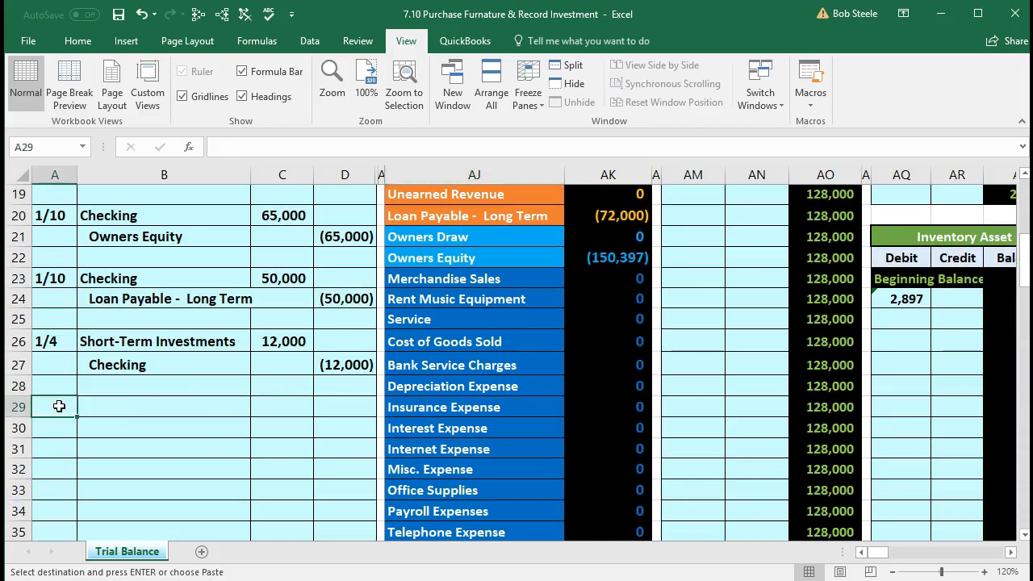
text(1/9)
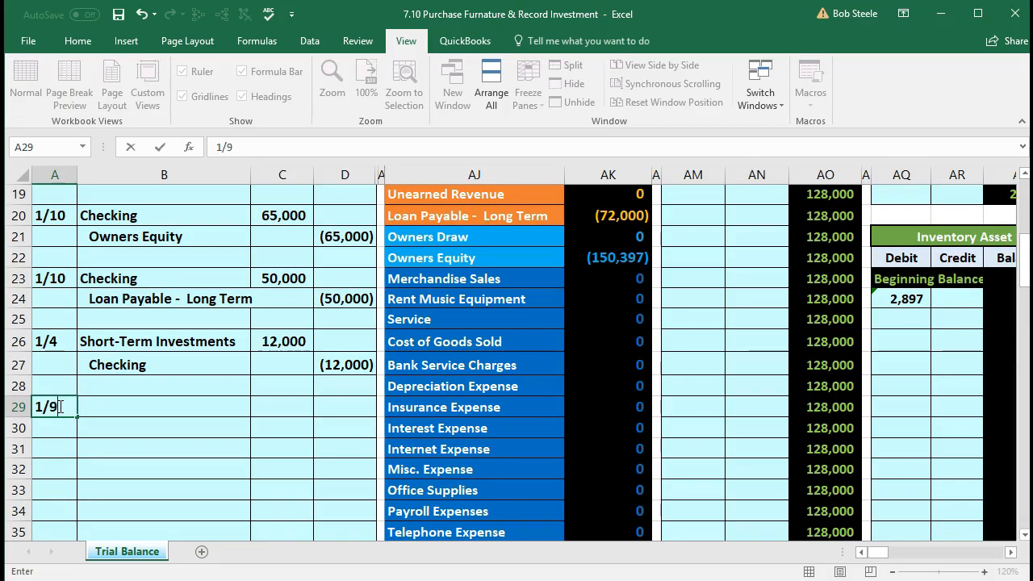
key(Return)
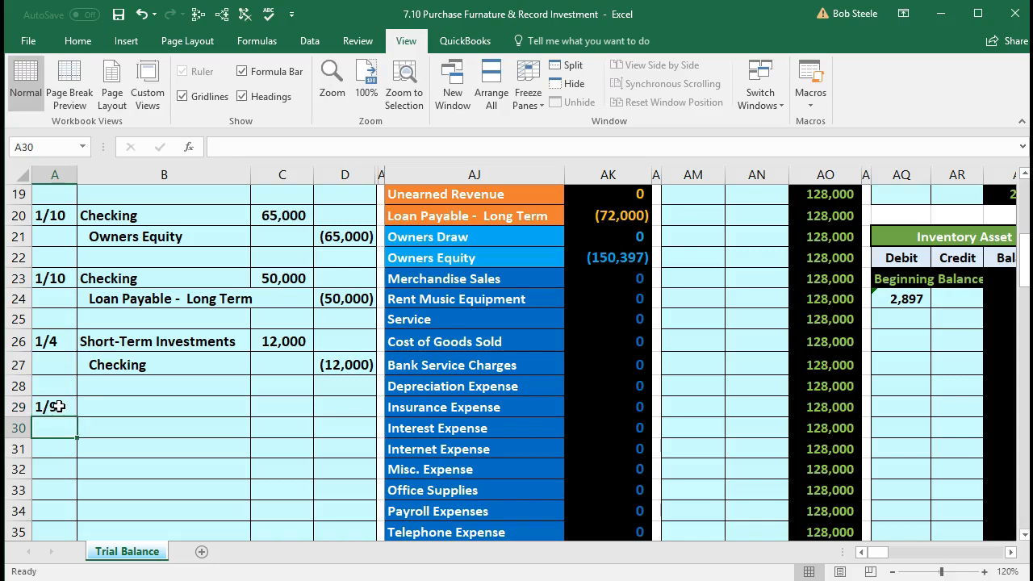
click(113, 429)
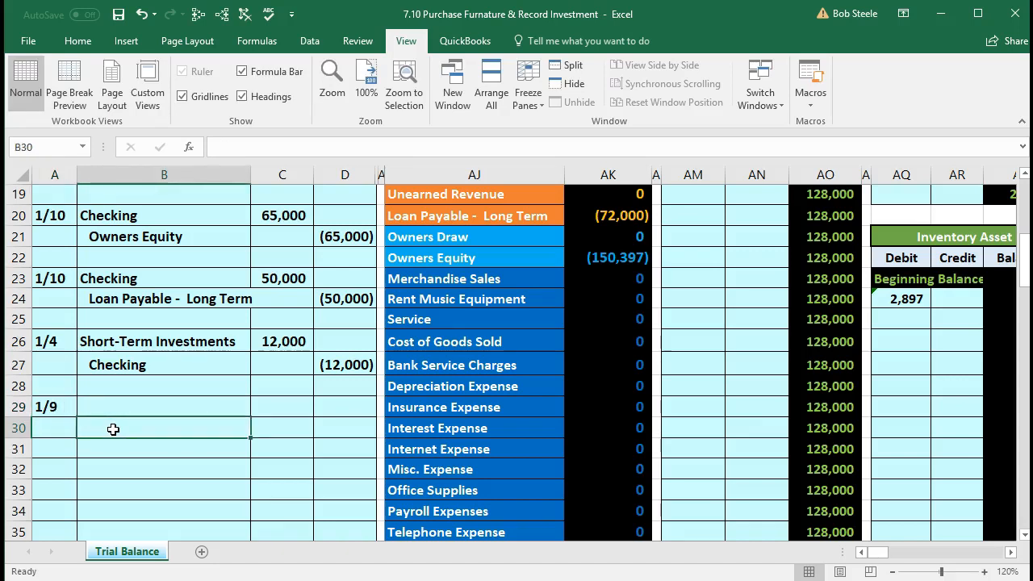
right_click(113, 430)
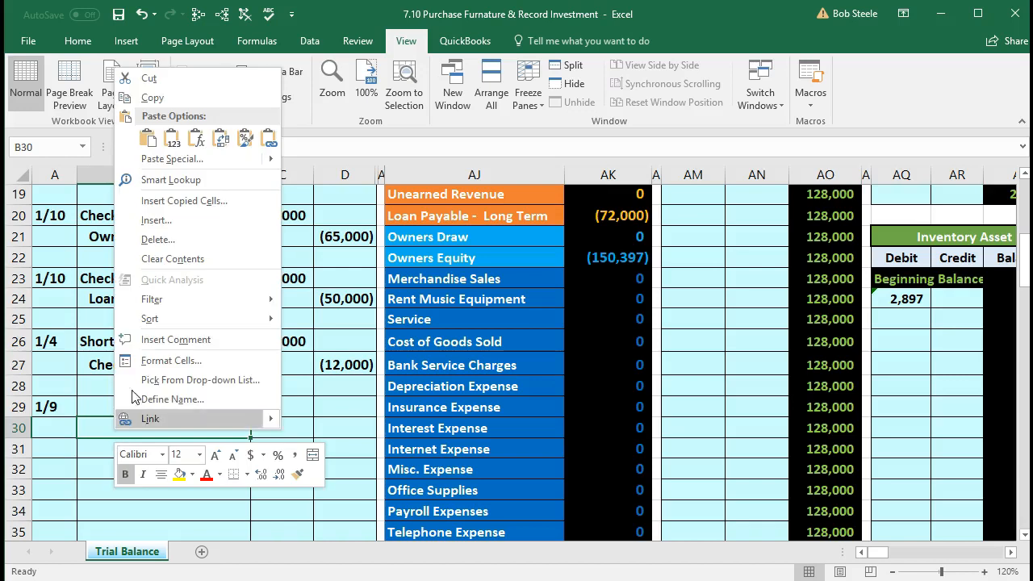
click(172, 139)
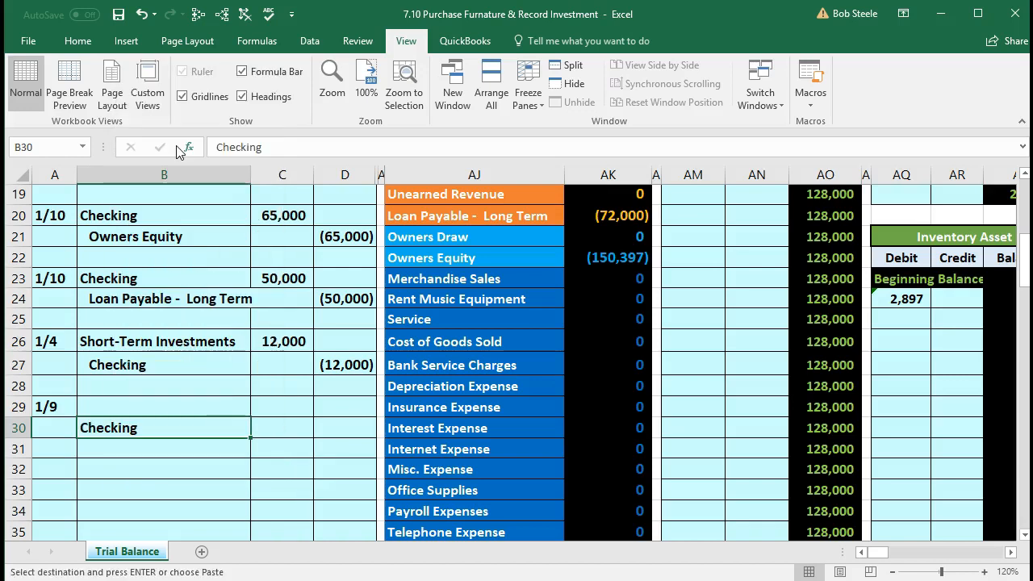
Enter the 1/9 entry's amounts: a credit of -16,000 in cell D30 and a debit of 16,000 in cell C29.
key(Right)
key(Right)
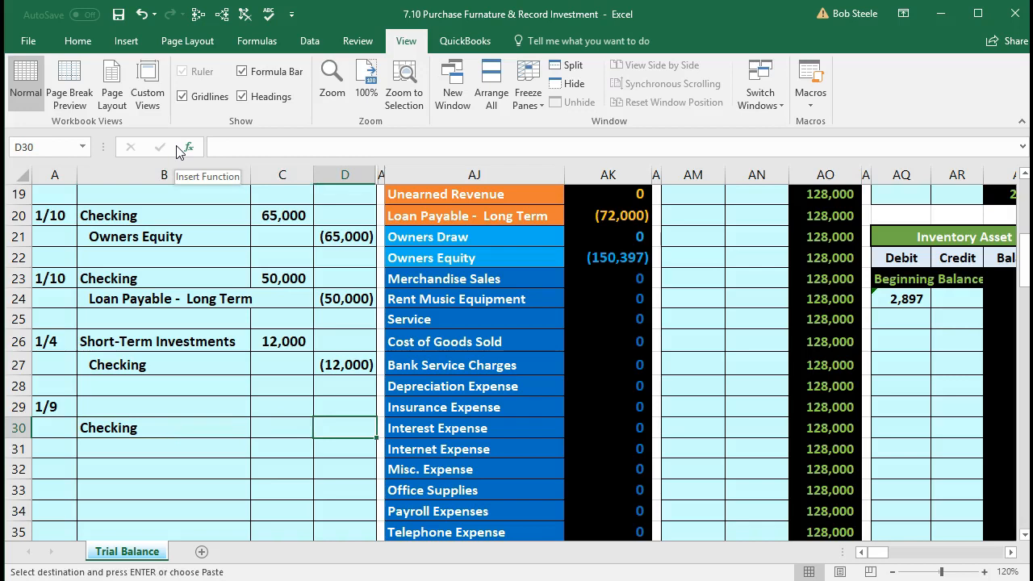
text(-)
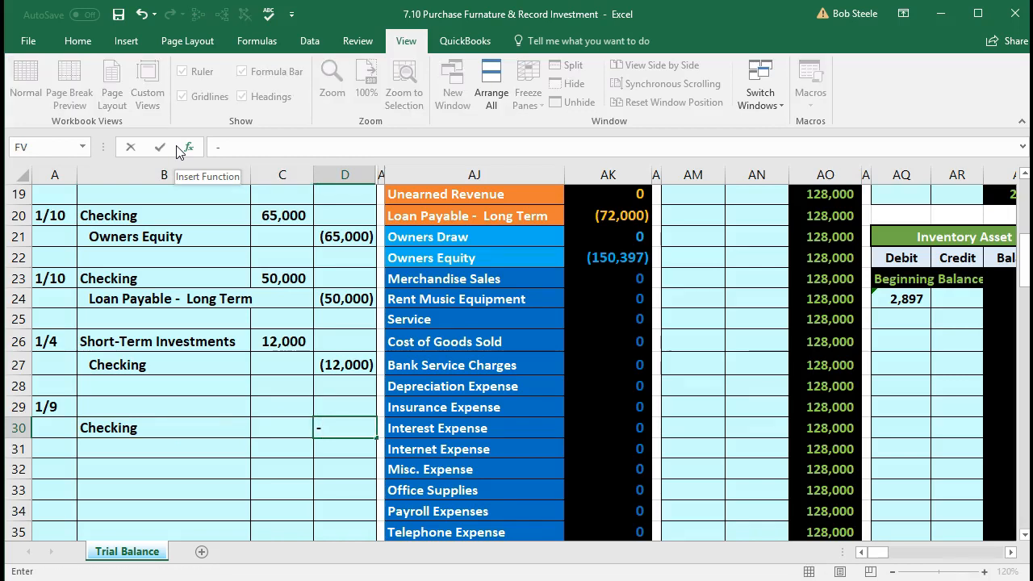
text(1600)
key(Return)
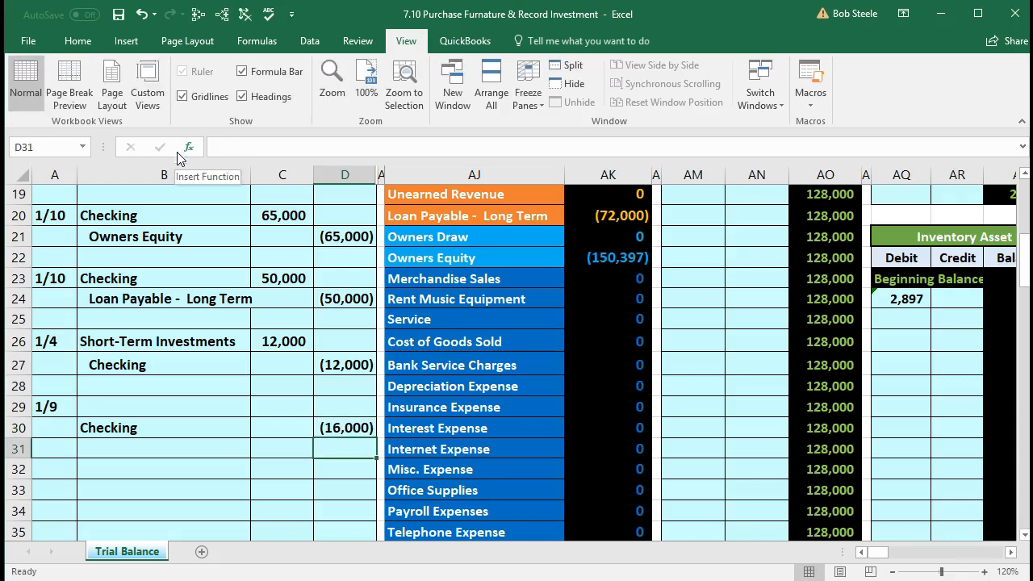
click(278, 408)
text(16,000)
key(Return)
Copy the Furniture & Equipment account name from cell AJ12 as values into cell B29 for the debit line.
click(208, 407)
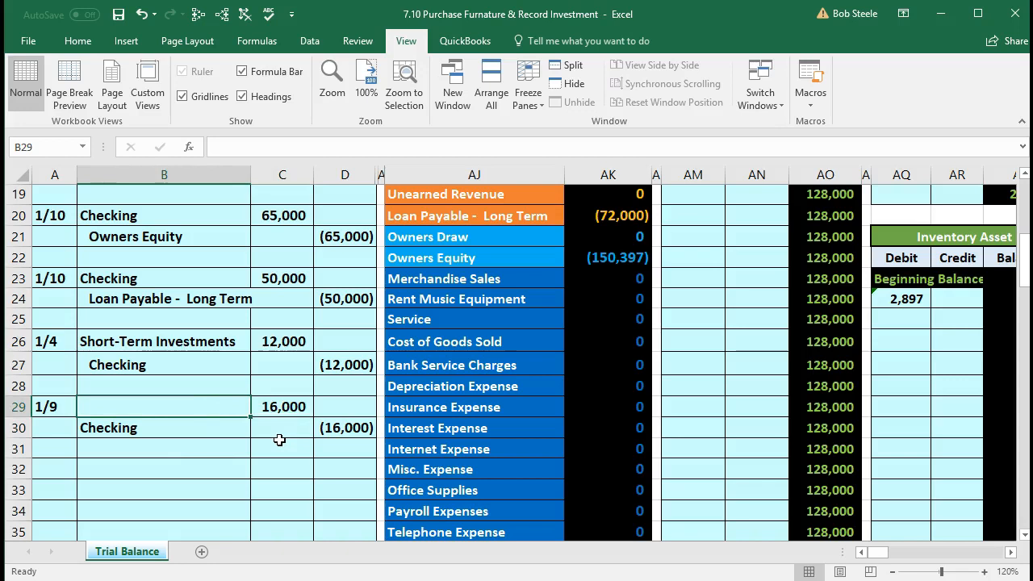
scroll(286, 440, up, 5)
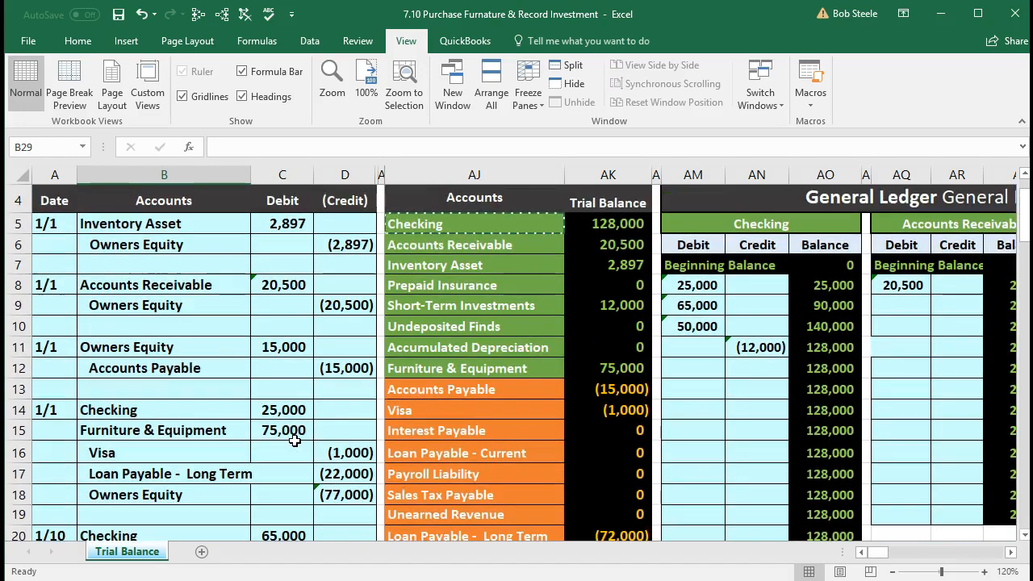
click(521, 368)
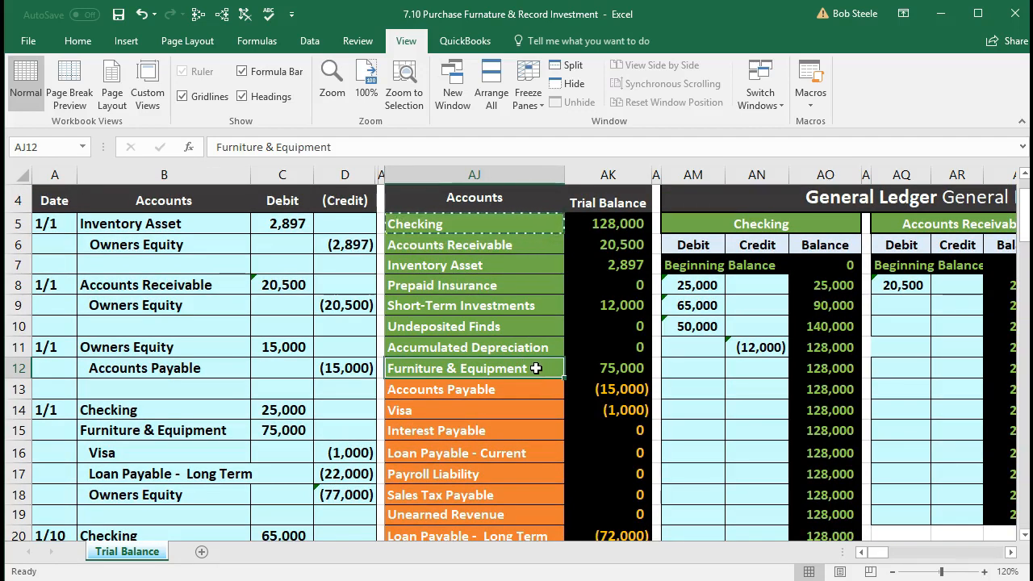
right_click(536, 368)
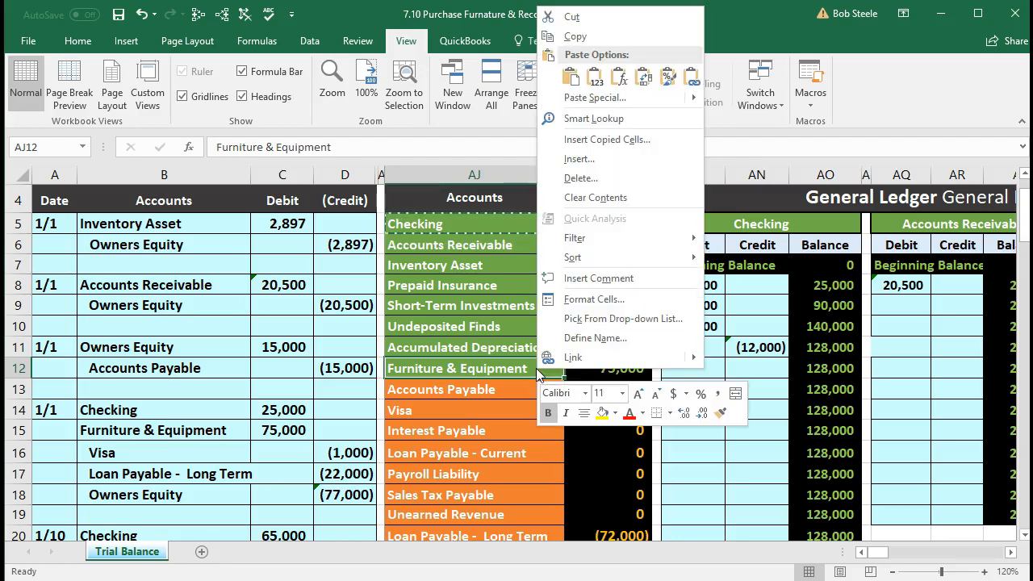
click(575, 36)
scroll(348, 372, down, 1)
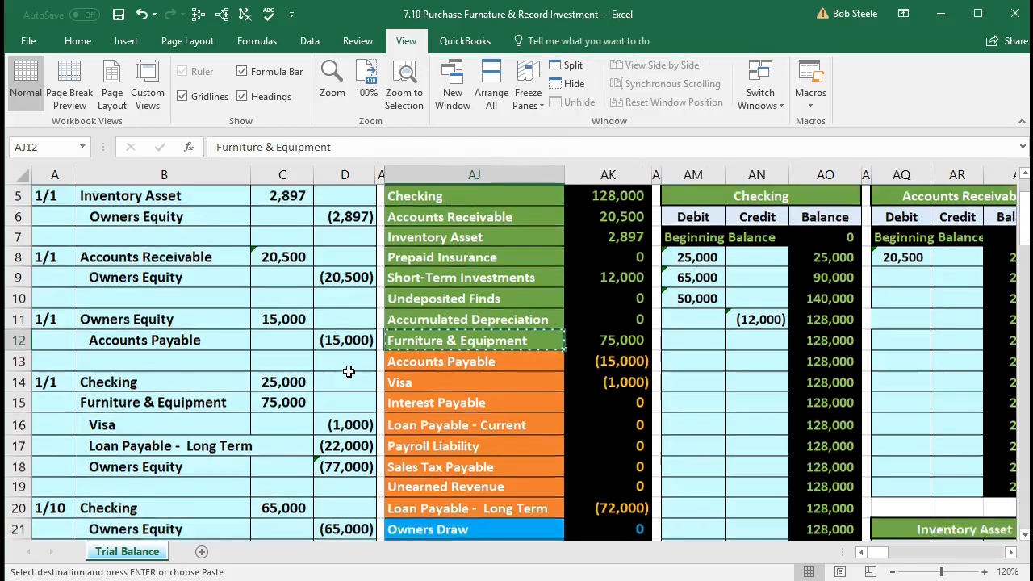
scroll(348, 371, down, 6)
click(153, 344)
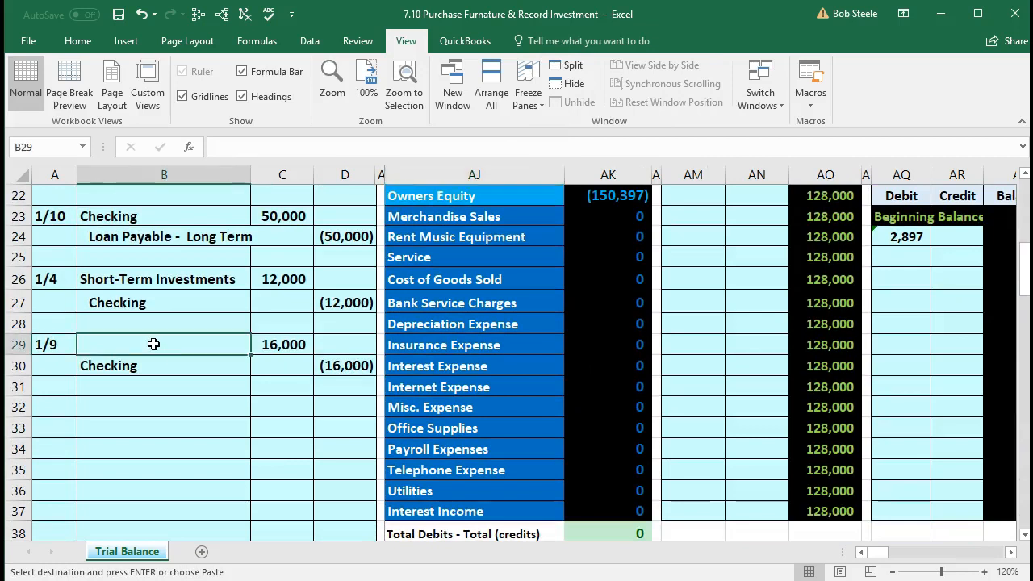
right_click(154, 344)
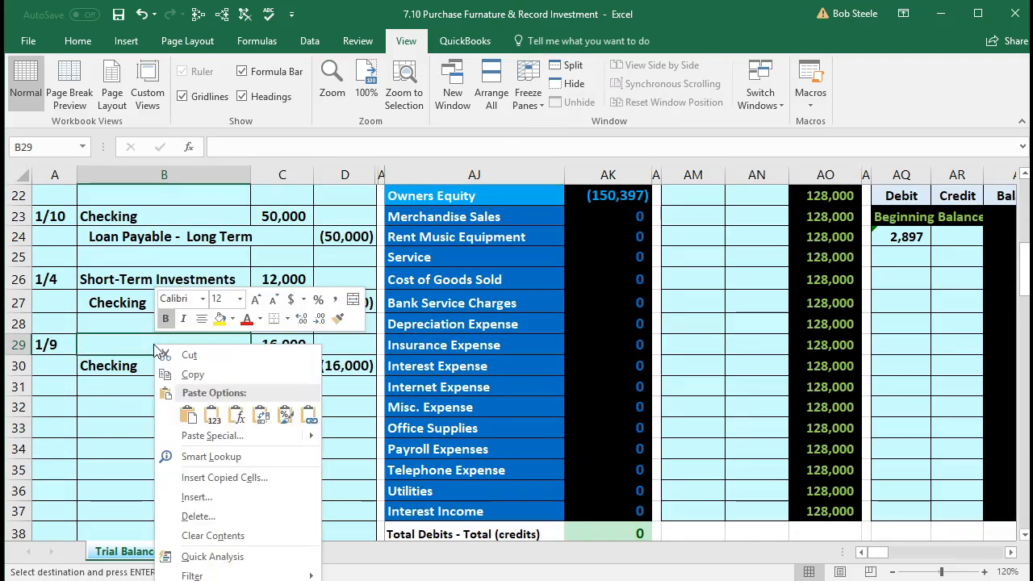
click(212, 415)
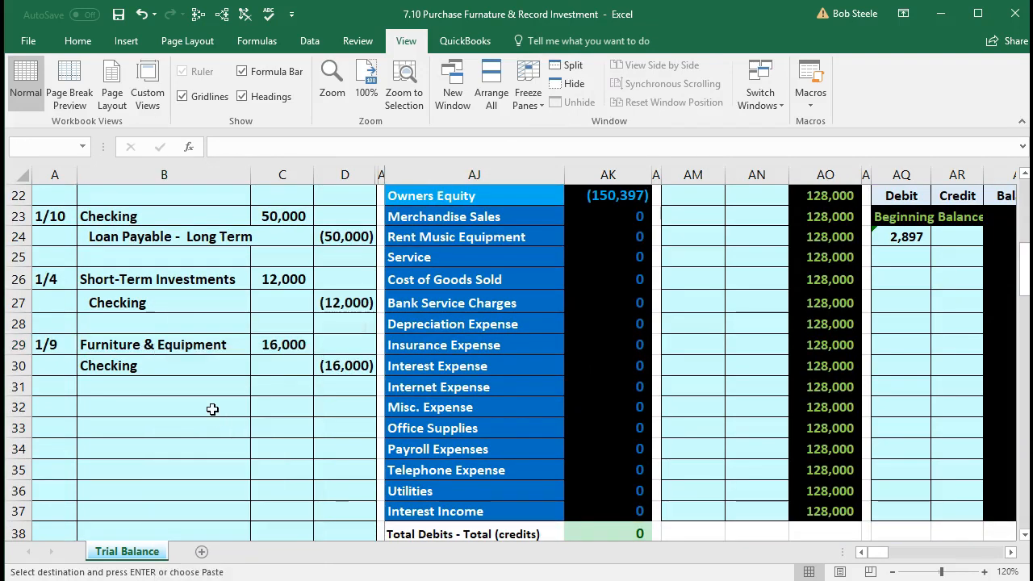
Indent the Checking credit account name in cell B30 of the journal entry.
click(167, 365)
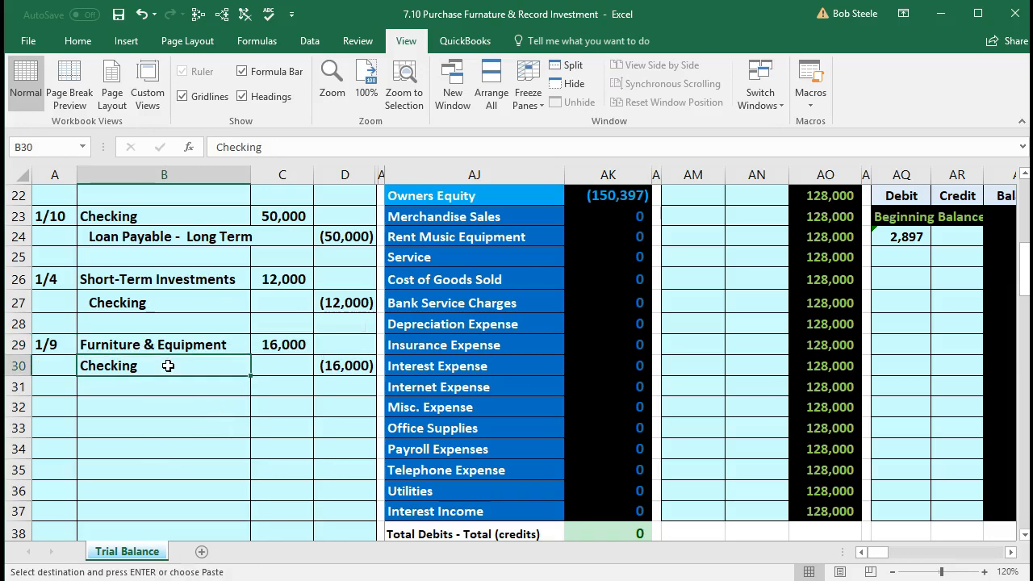
click(78, 41)
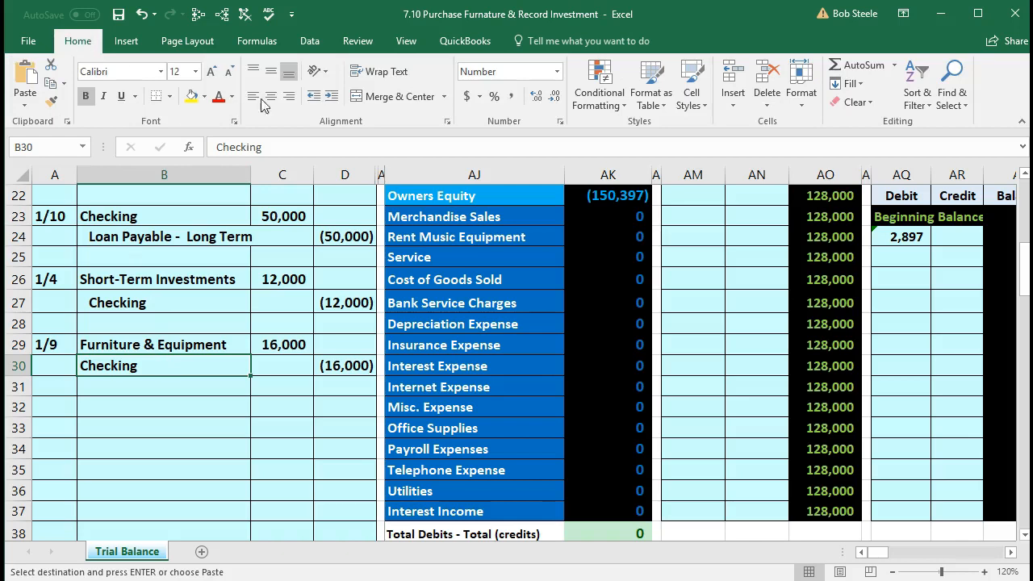
click(331, 101)
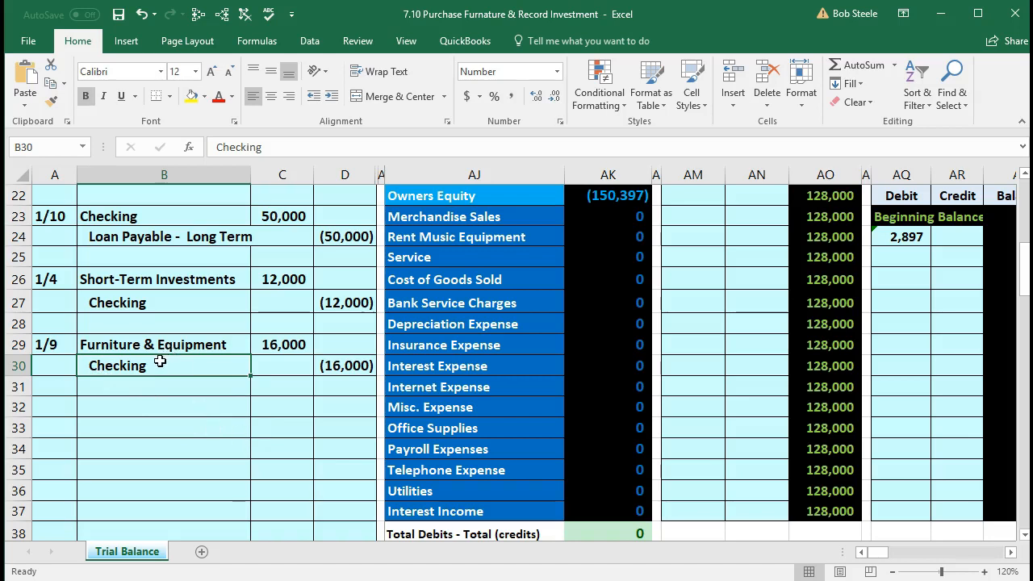
Post the 1/9 debit to the Furniture & Equipment ledger account by linking its debit cell AU37 to journal cell C29.
drag(162, 346, 278, 344)
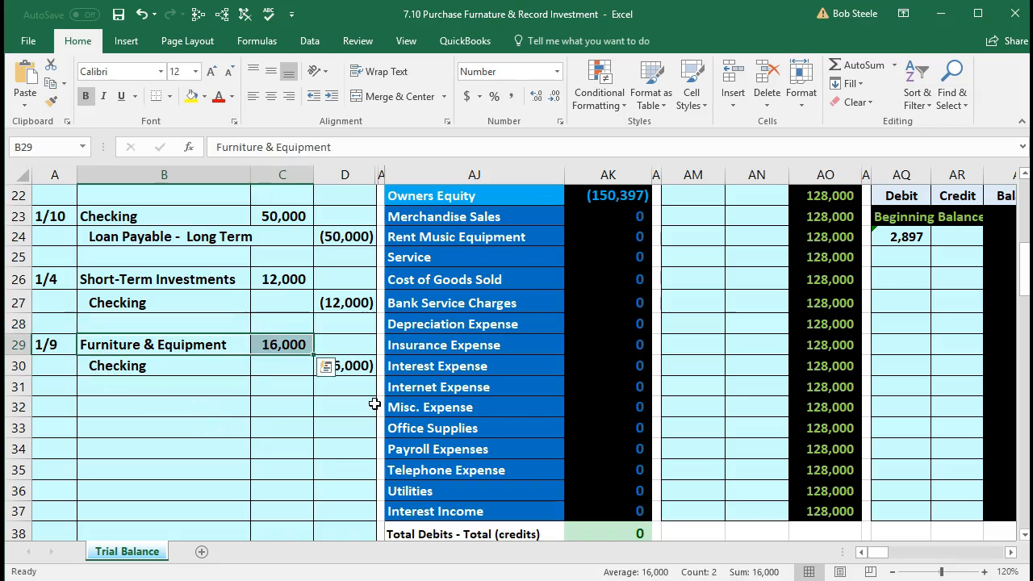
scroll(375, 403, up, 7)
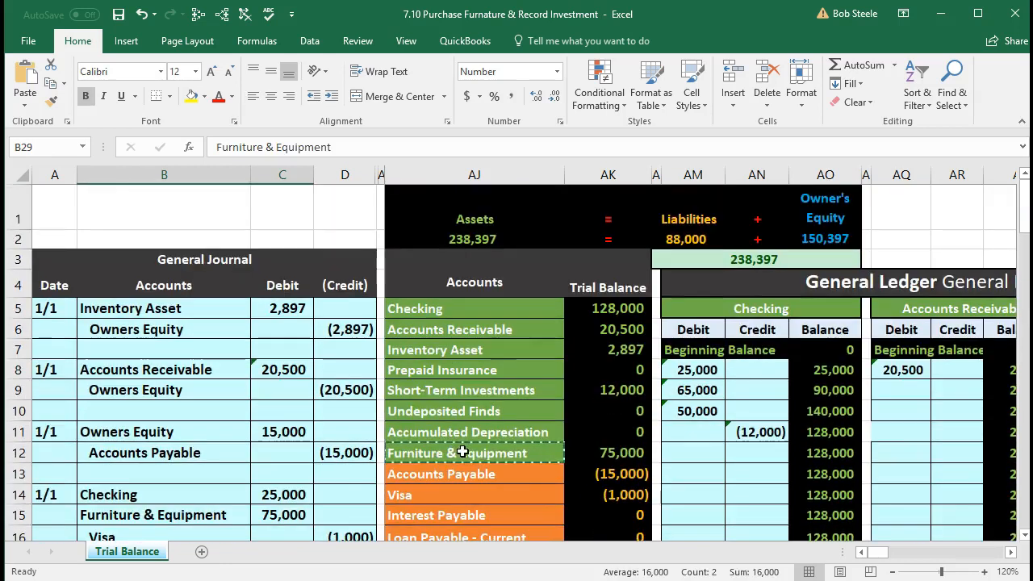
click(464, 452)
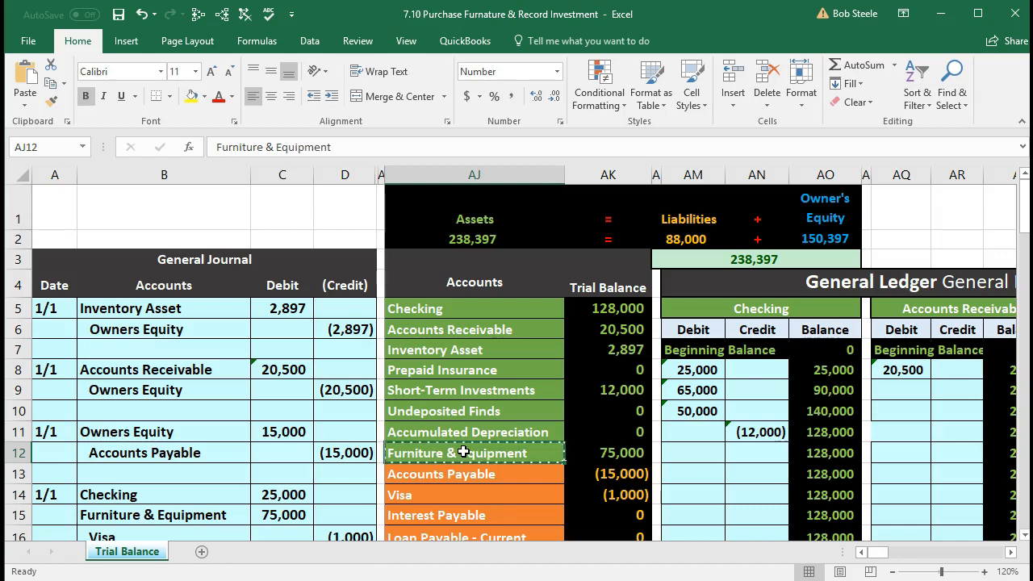
key(Right)
key(Right)
key(Right)
key(Right)
key(Right)
key(Right)
key(Right)
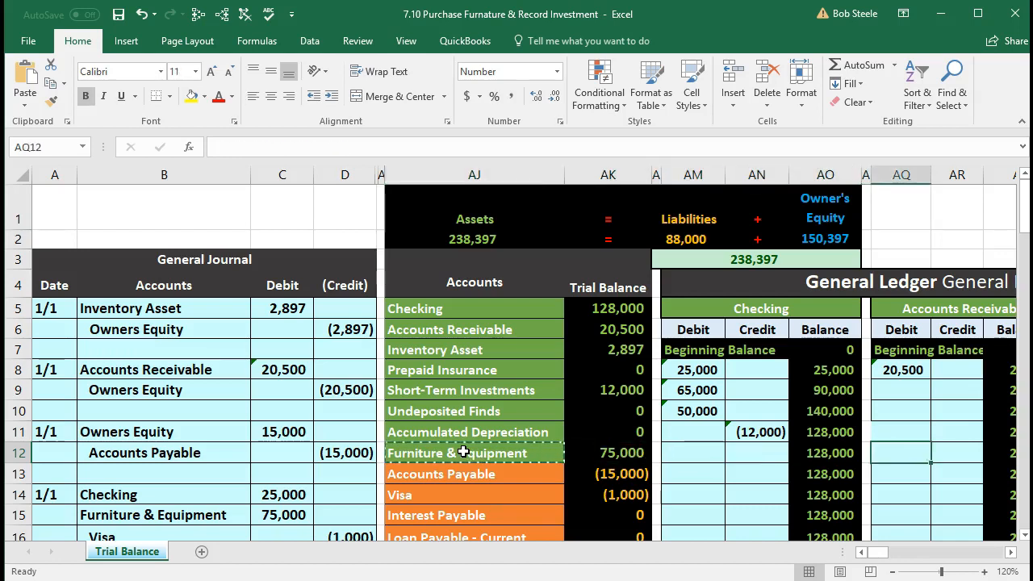
key(Right)
key(Right)
key(Right)
key(Right)
key(Right)
key(Right)
key(Right)
key(Right)
key(Right)
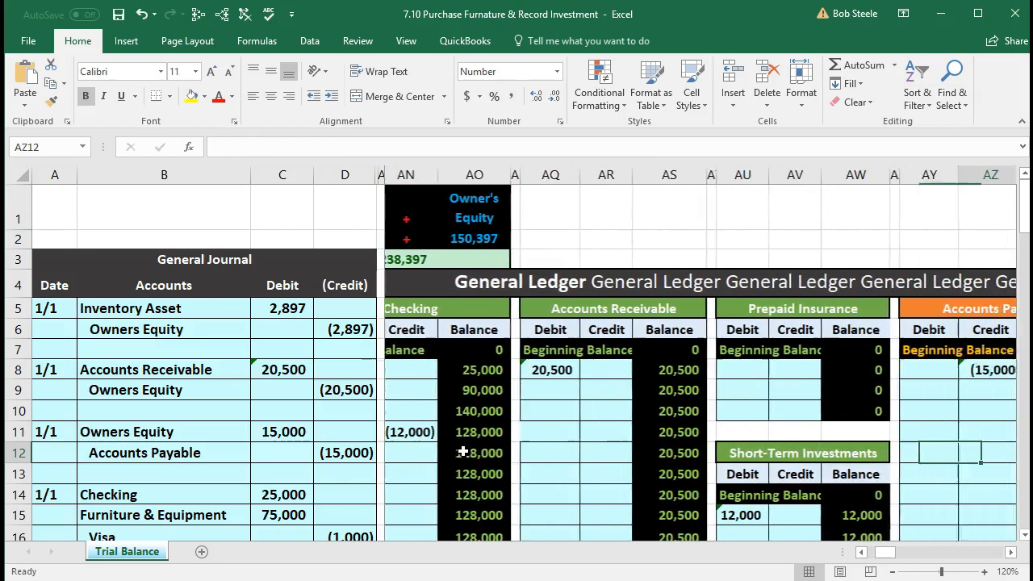
key(Right)
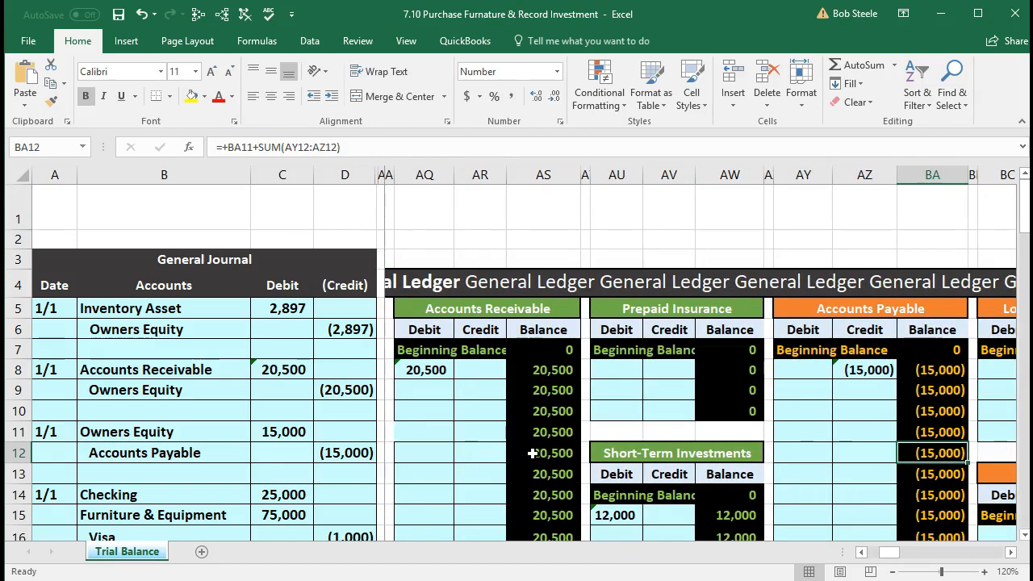
scroll(691, 426, down, 5)
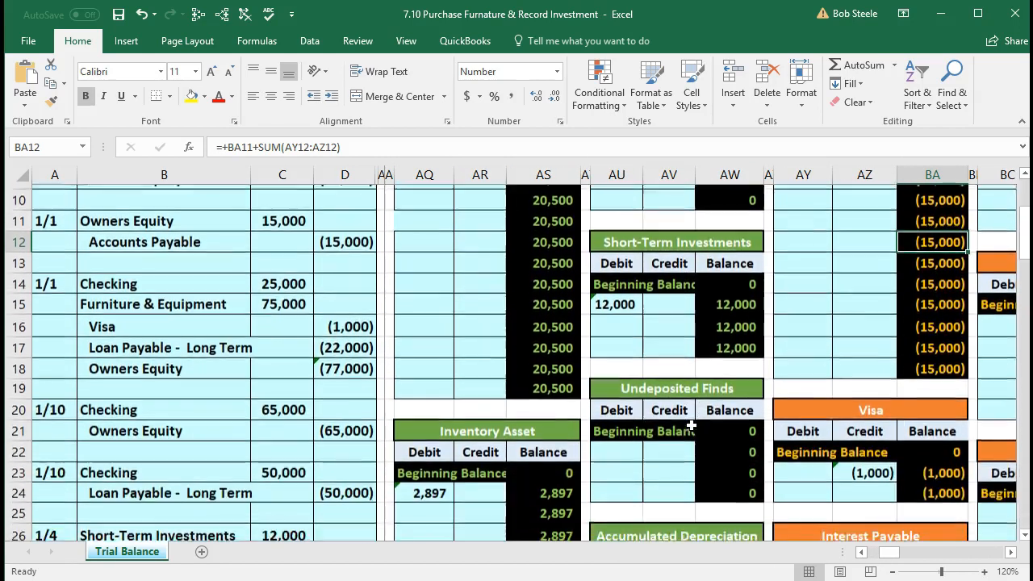
scroll(692, 425, down, 4)
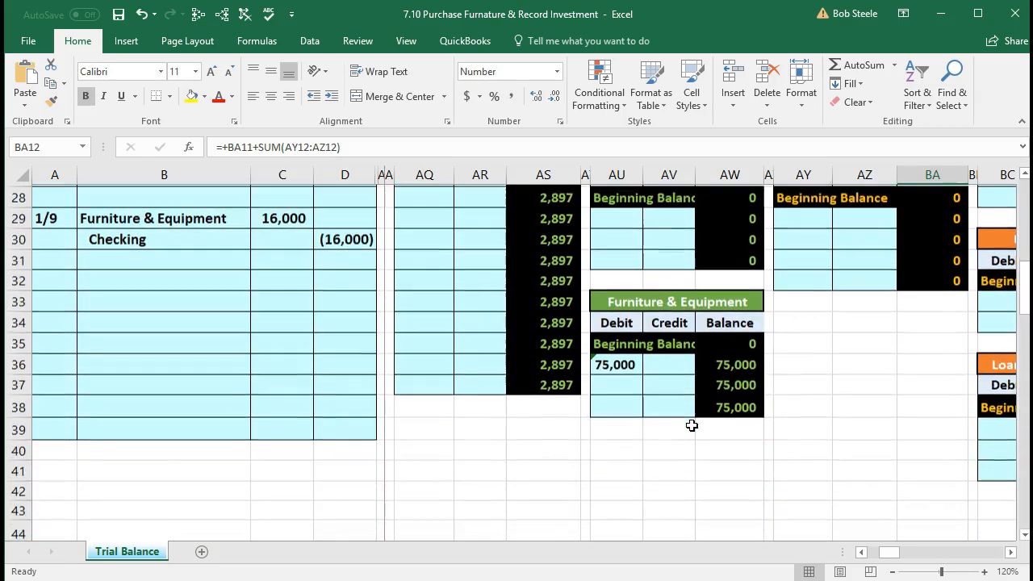
click(622, 385)
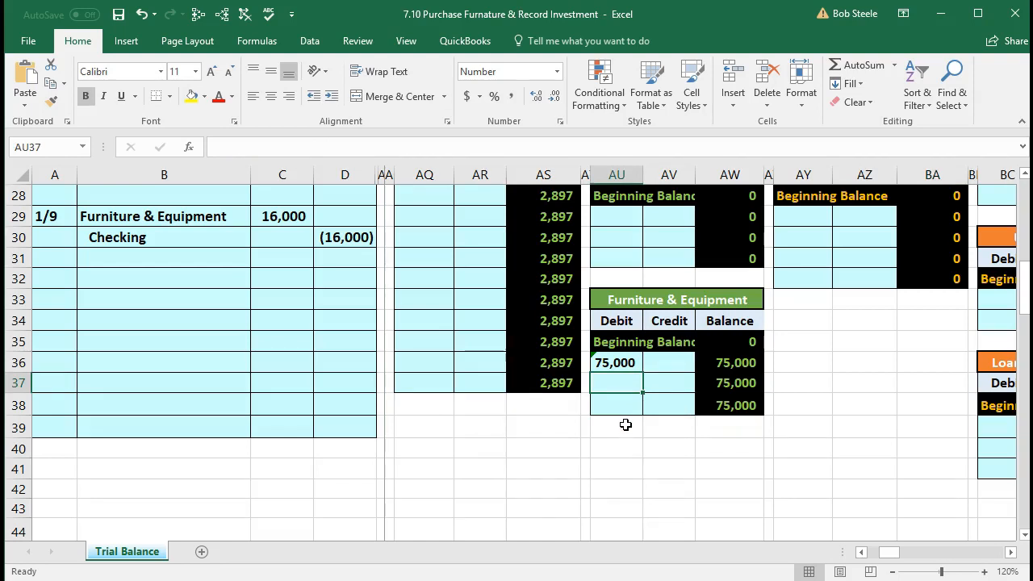
text(=)
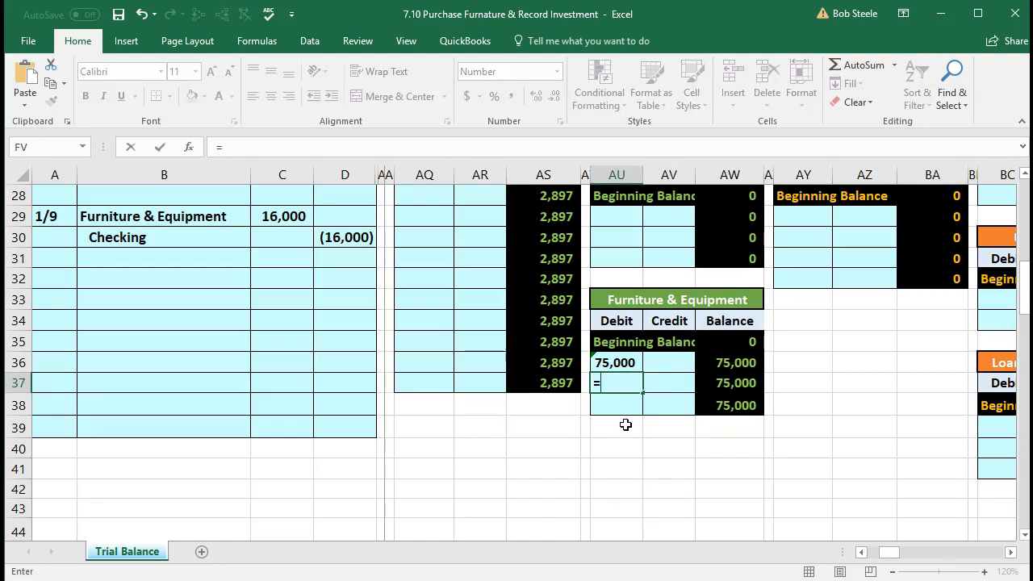
click(280, 216)
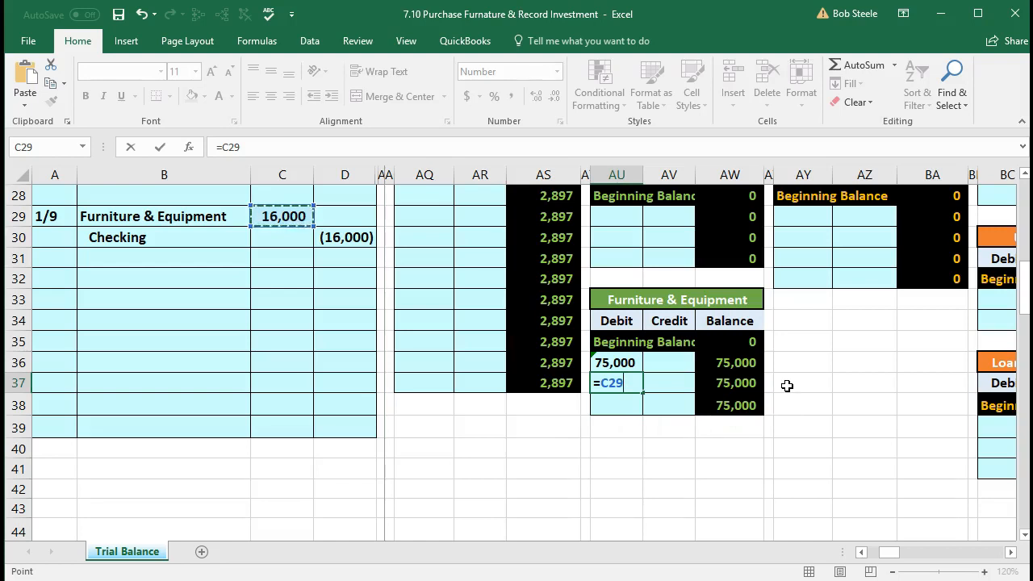
key(Return)
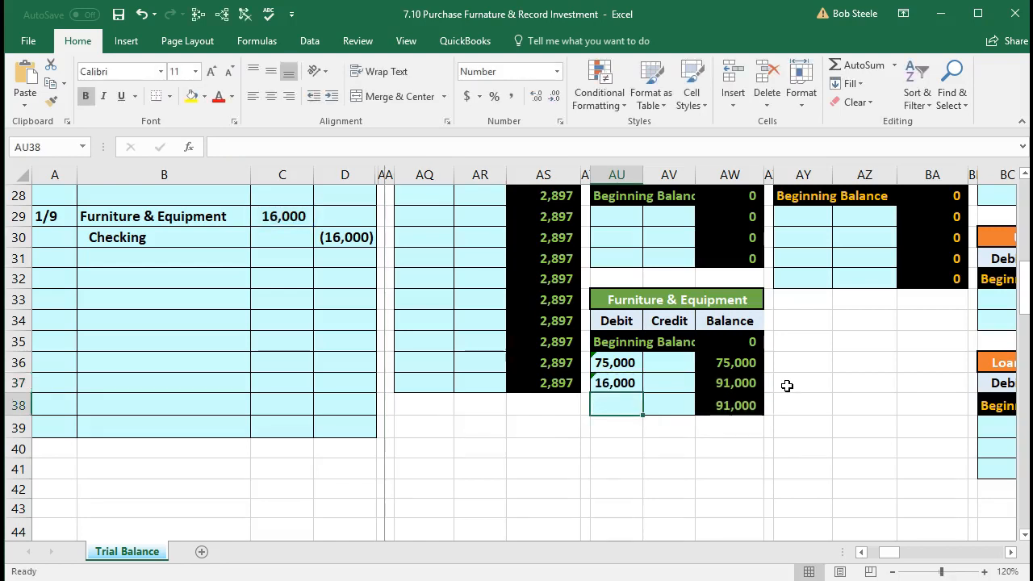
Examine the trial balance's Furniture & Equipment balance in AK12 and the total debits minus credits in AK38.
key(Left)
key(Left)
key(Left)
key(Left)
key(Left)
key(Left)
key(Left)
key(Left)
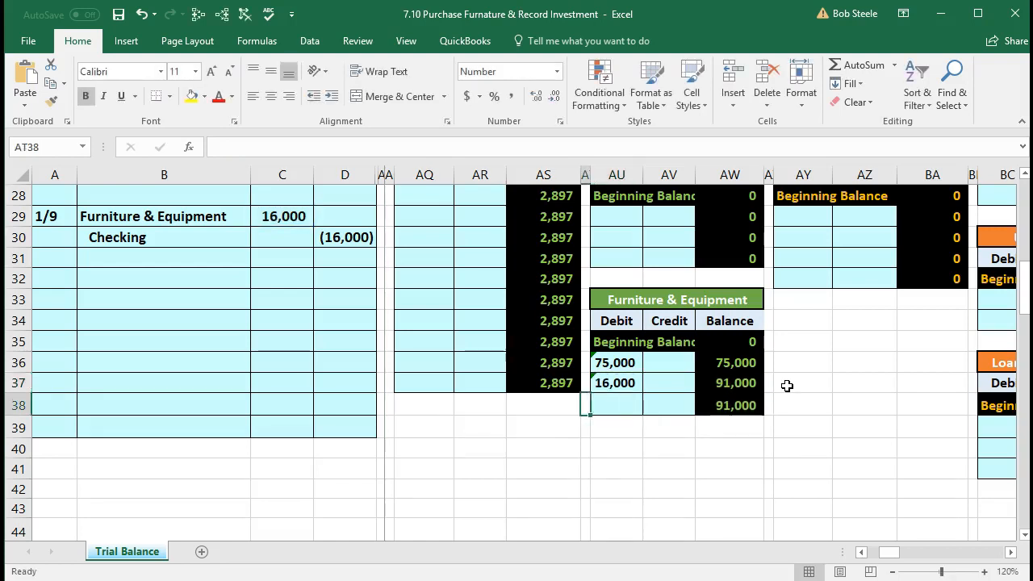
key(Left)
key(Left)
key(Left)
key(Left)
key(Left)
key(Left)
key(Left)
key(Left)
key(Left)
key(Left)
key(Left)
key(Left)
key(Left)
key(Left)
key(Left)
key(Left)
key(Left)
key(Left)
key(Left)
key(Left)
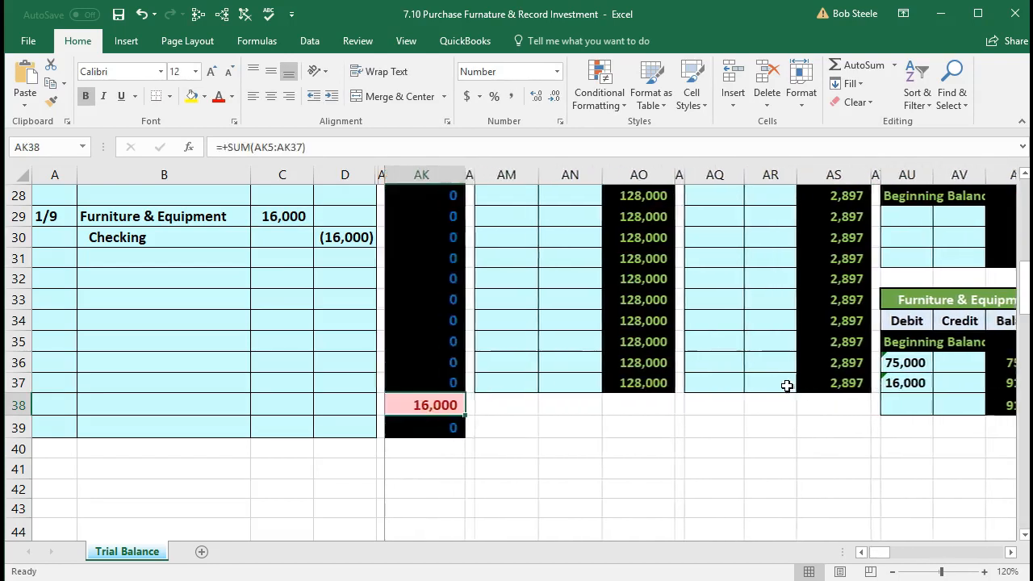
scroll(787, 385, up, 3)
scroll(787, 385, up, 4)
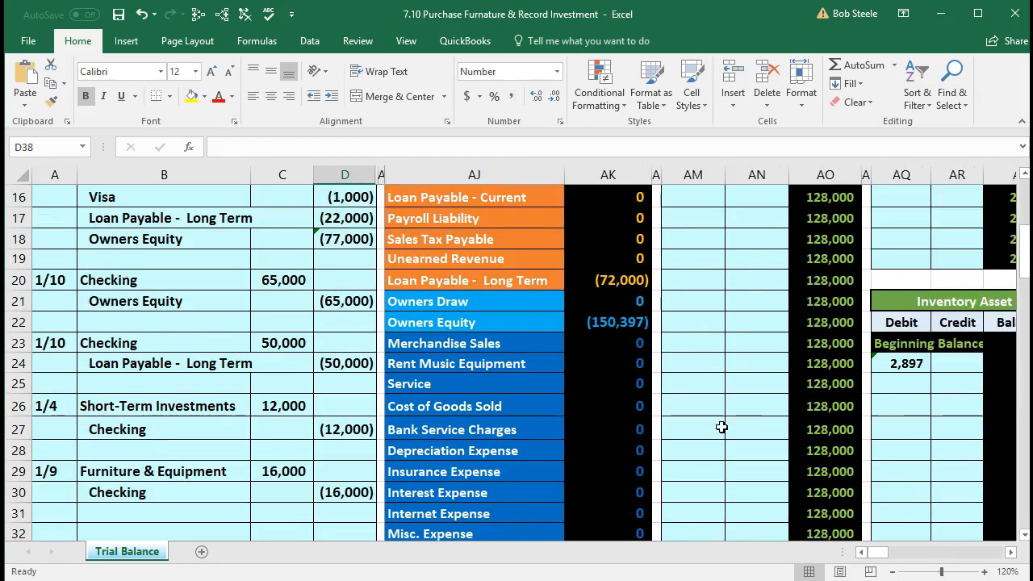
click(615, 290)
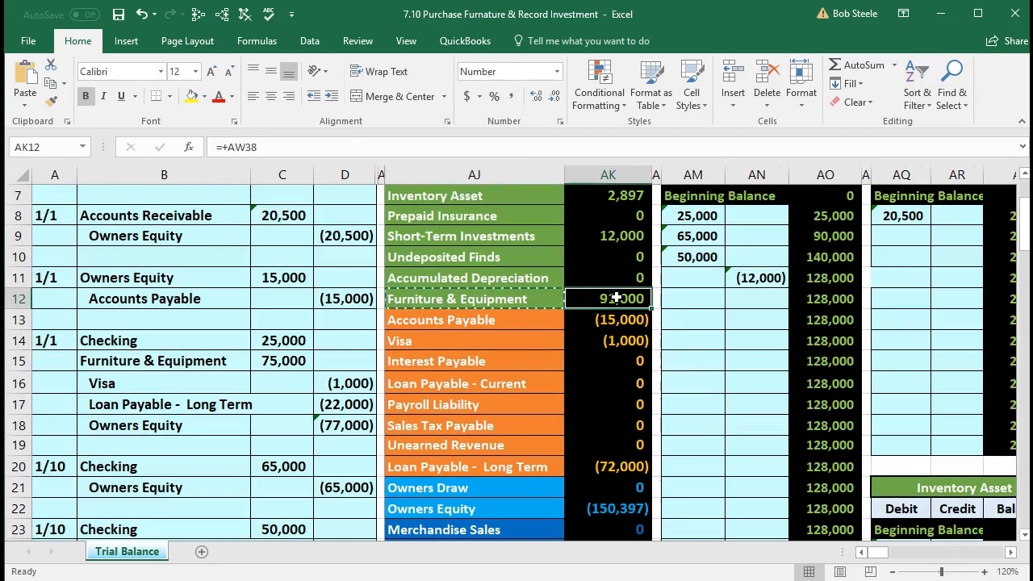
scroll(631, 370, down, 6)
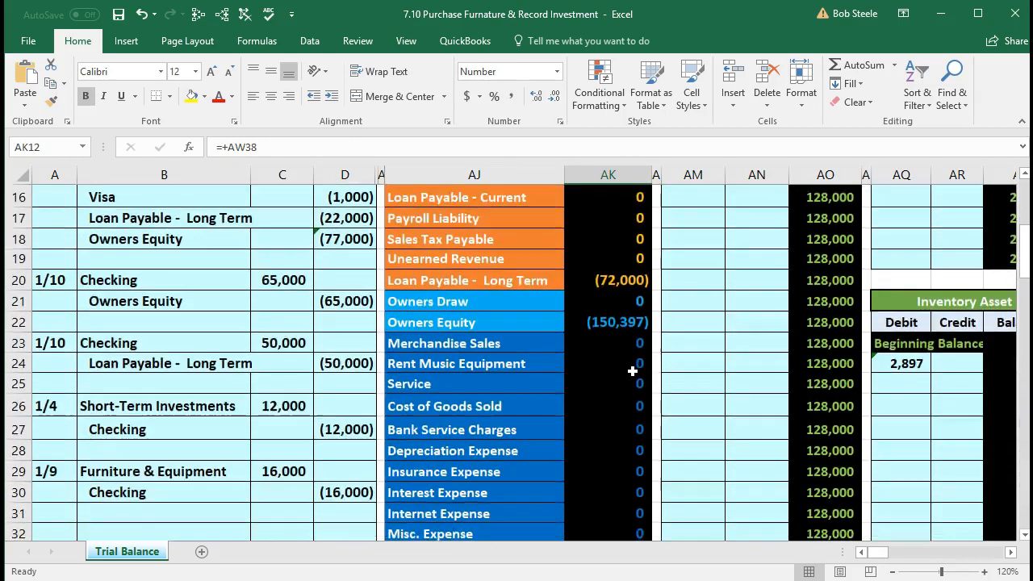
click(597, 473)
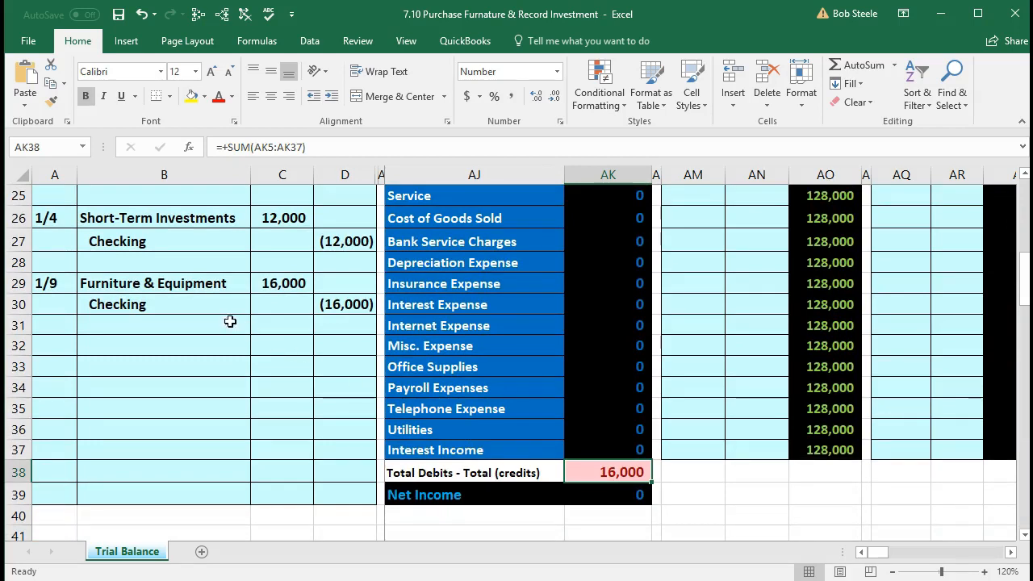
Post the 1/9 credit to the Checking ledger account by linking its credit cell AN12 to journal cell D30.
drag(201, 310, 334, 310)
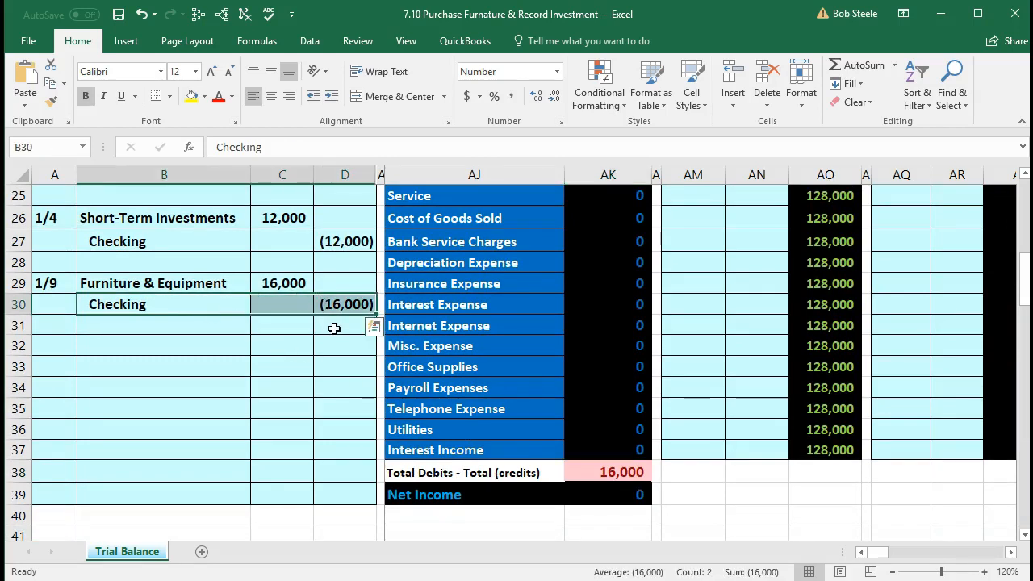
scroll(330, 401, up, 8)
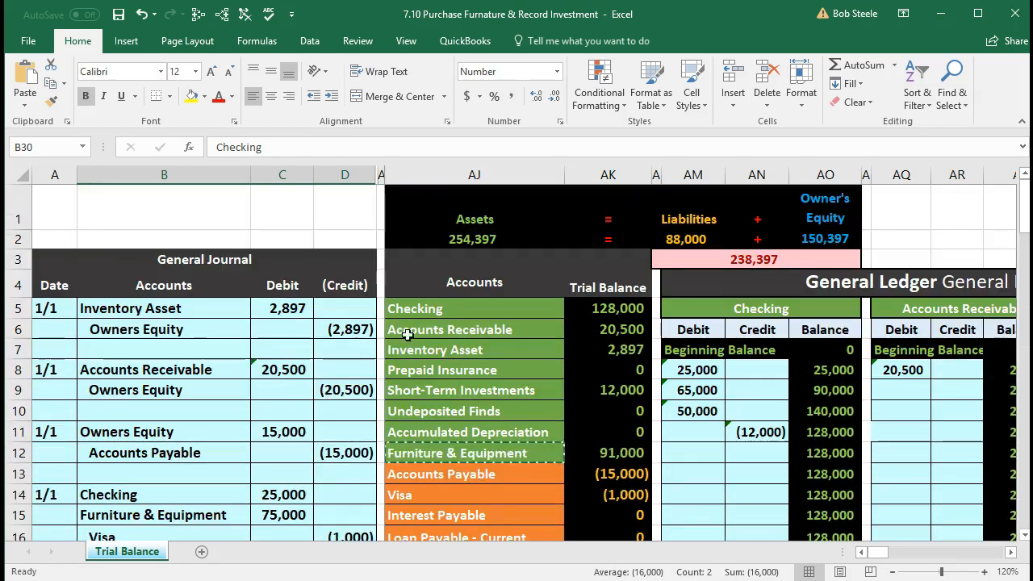
drag(449, 309, 593, 308)
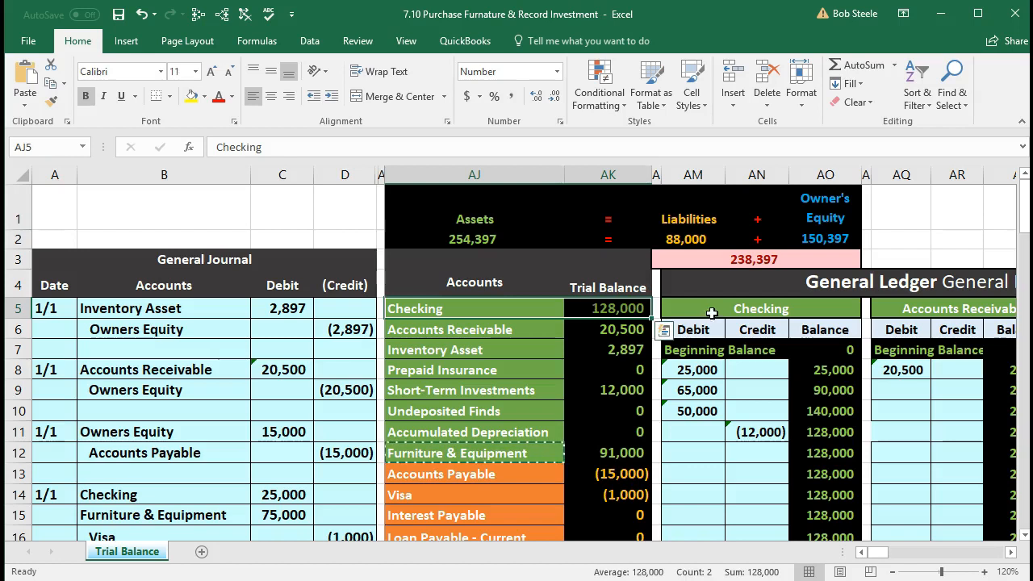
click(715, 307)
scroll(716, 308, down, 1)
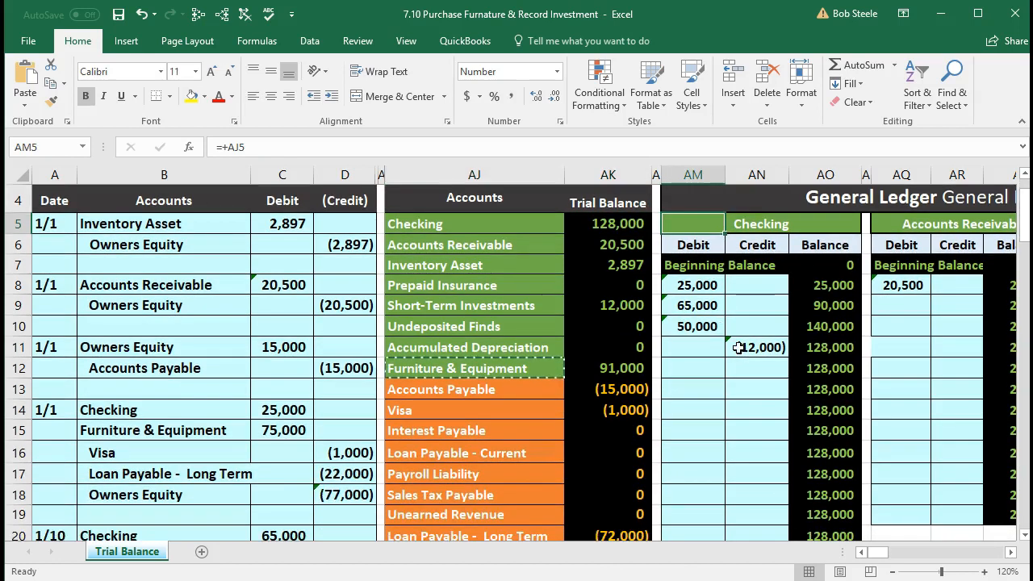
click(748, 367)
scroll(749, 365, down, 1)
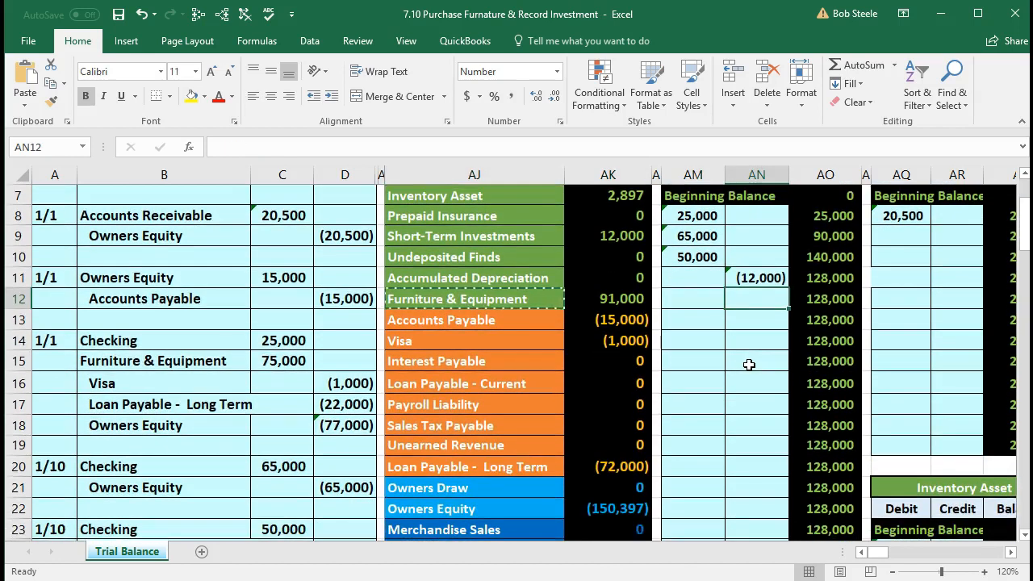
scroll(749, 364, down, 1)
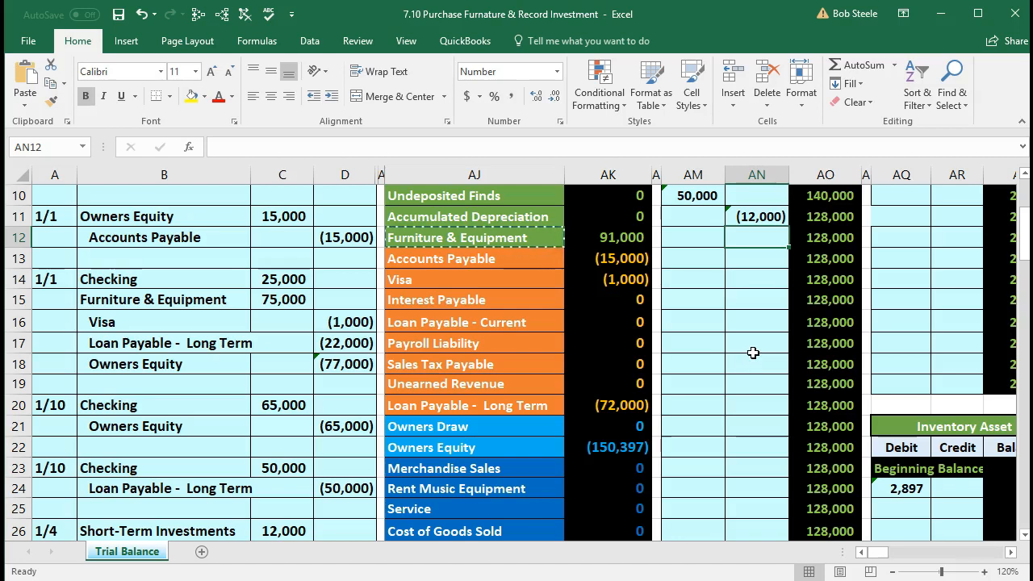
scroll(753, 352, down, 3)
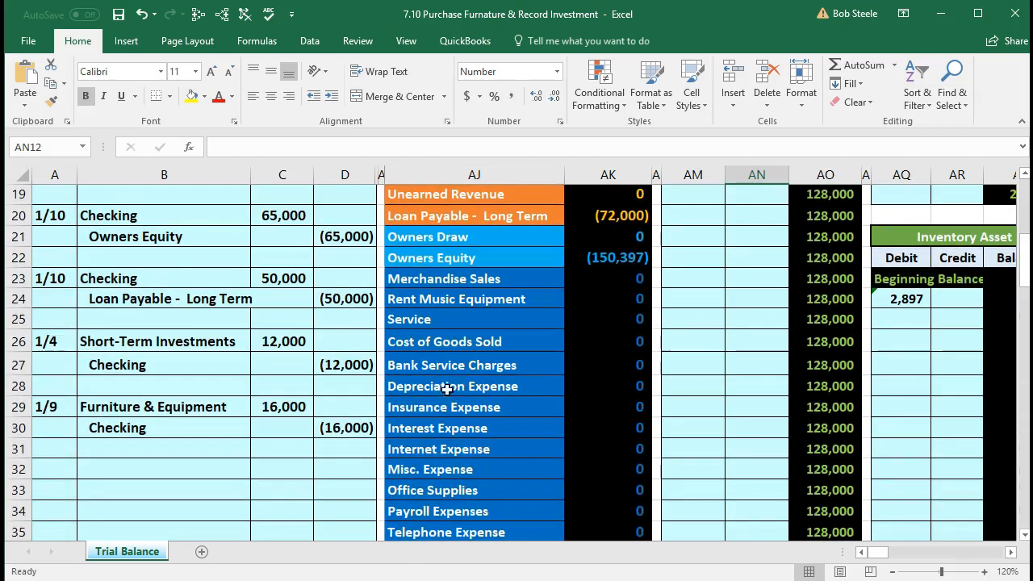
scroll(666, 366, up, 2)
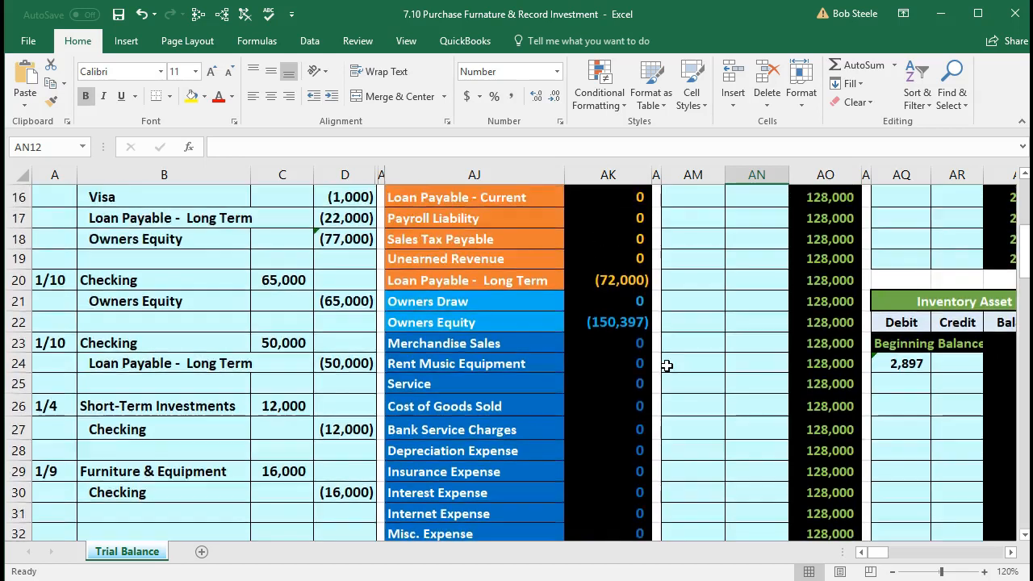
scroll(667, 366, up, 1)
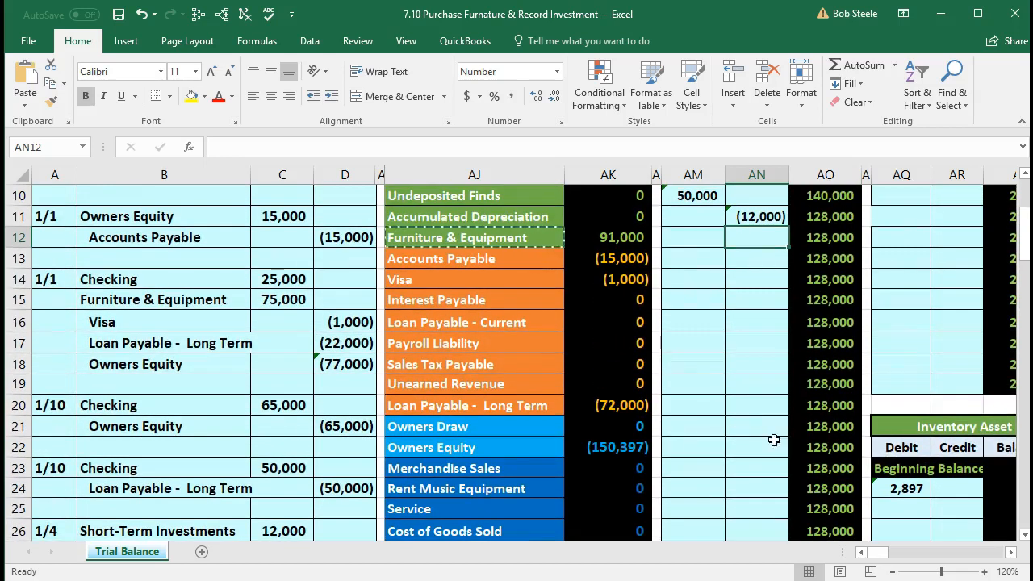
click(892, 571)
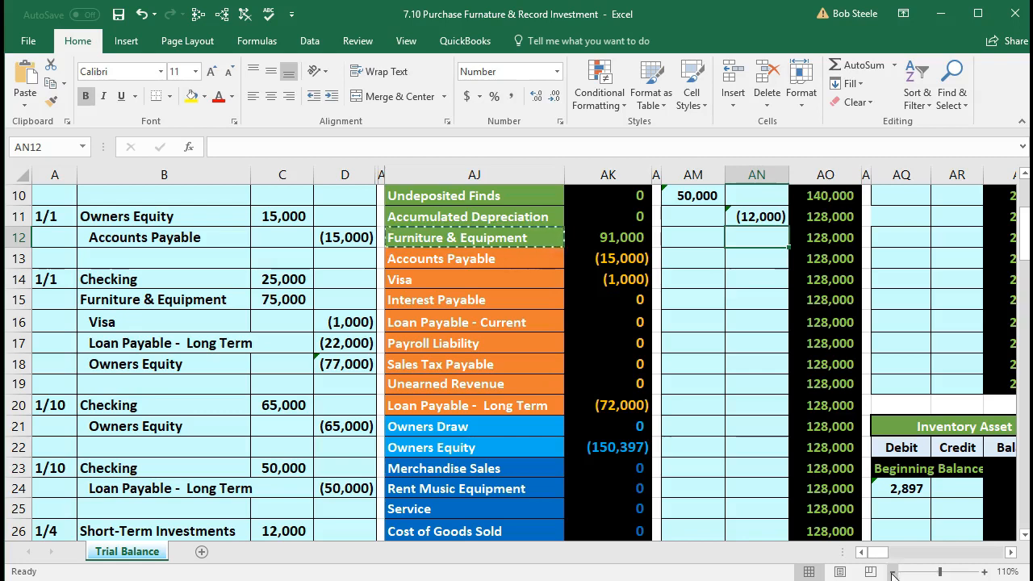
click(893, 571)
click(892, 571)
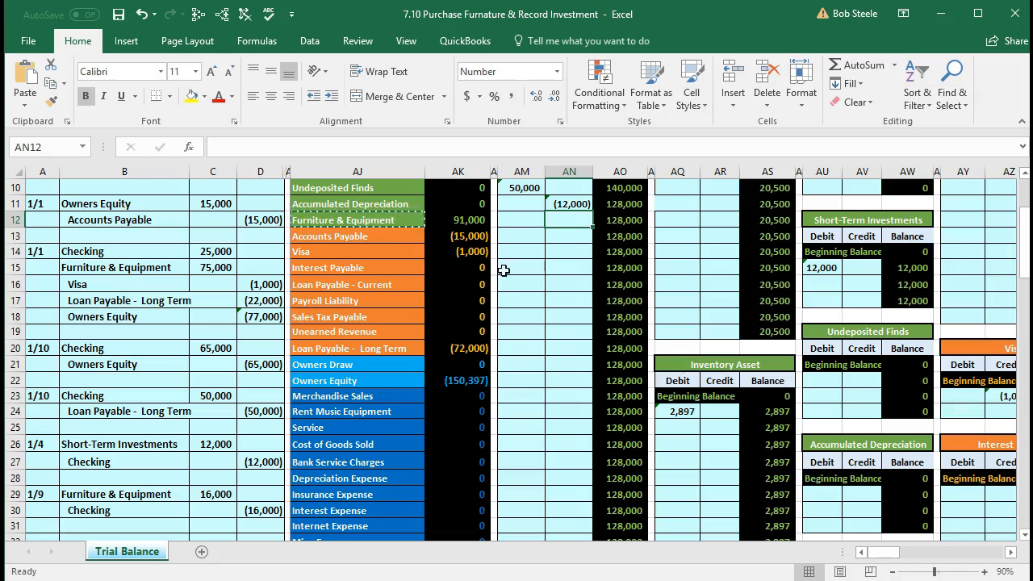
text(=)
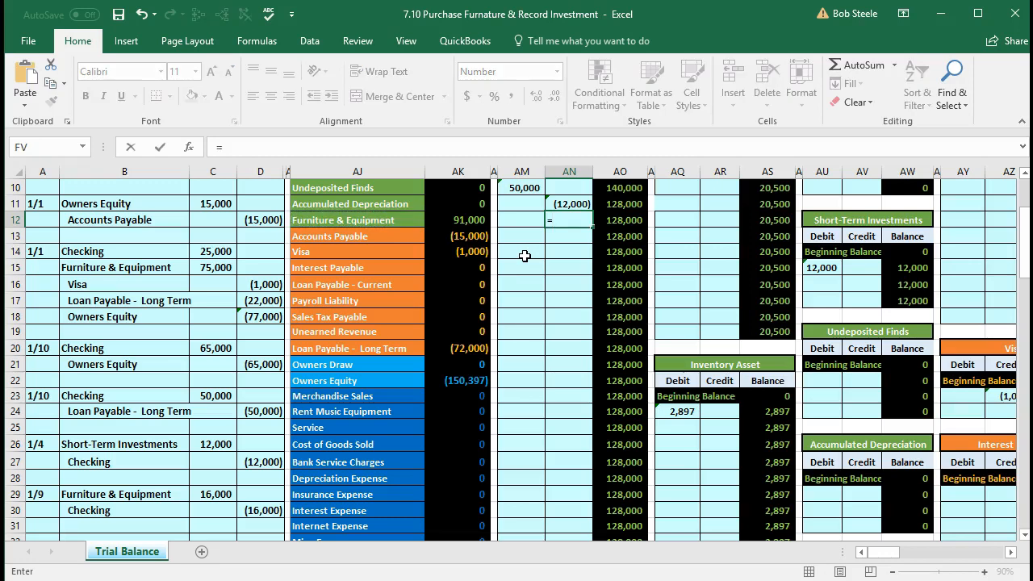
click(274, 510)
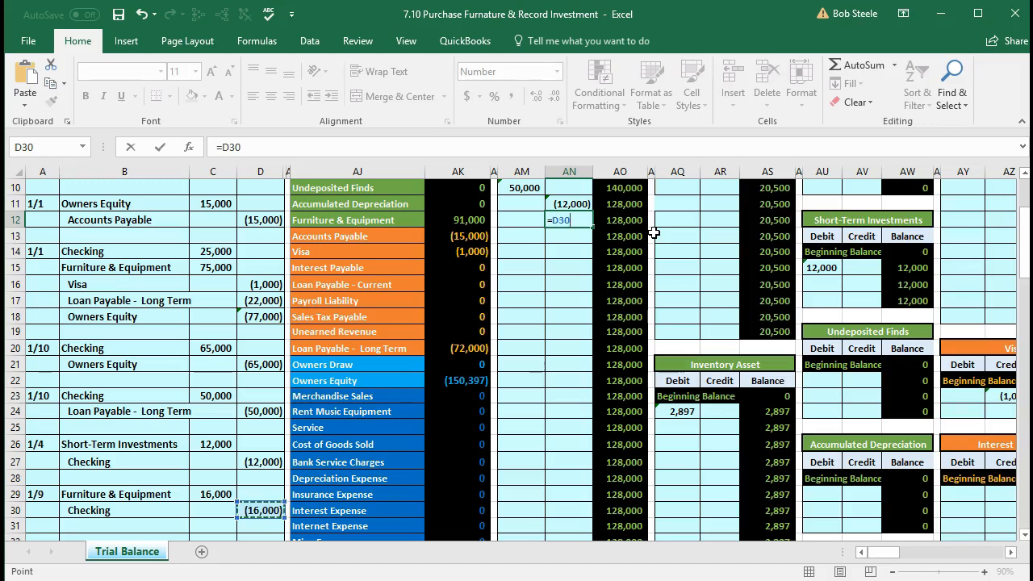
key(Return)
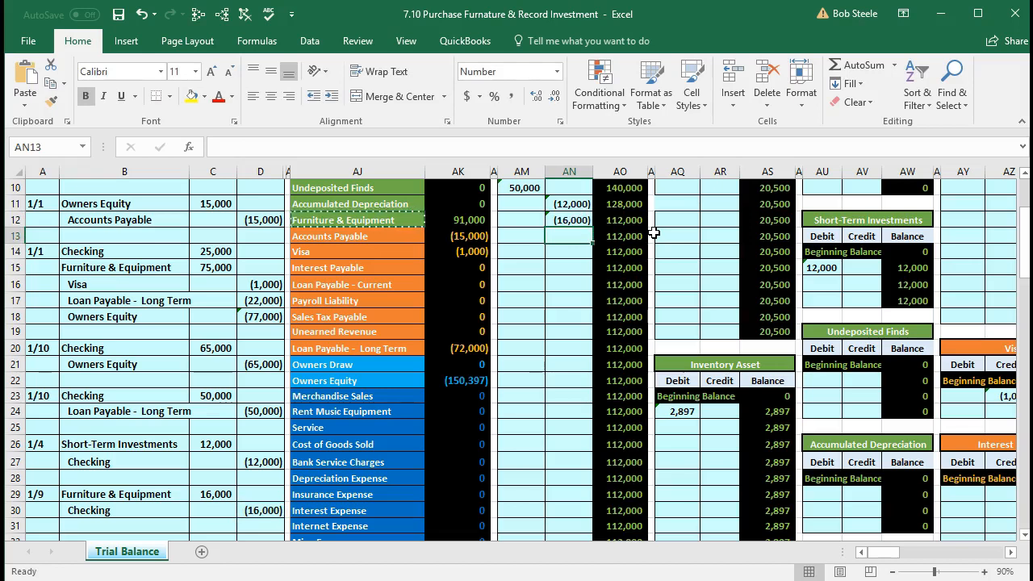
Return the sheet zoom to 120% and check the Checking balance in trial balance cell AK5.
click(983, 573)
click(982, 573)
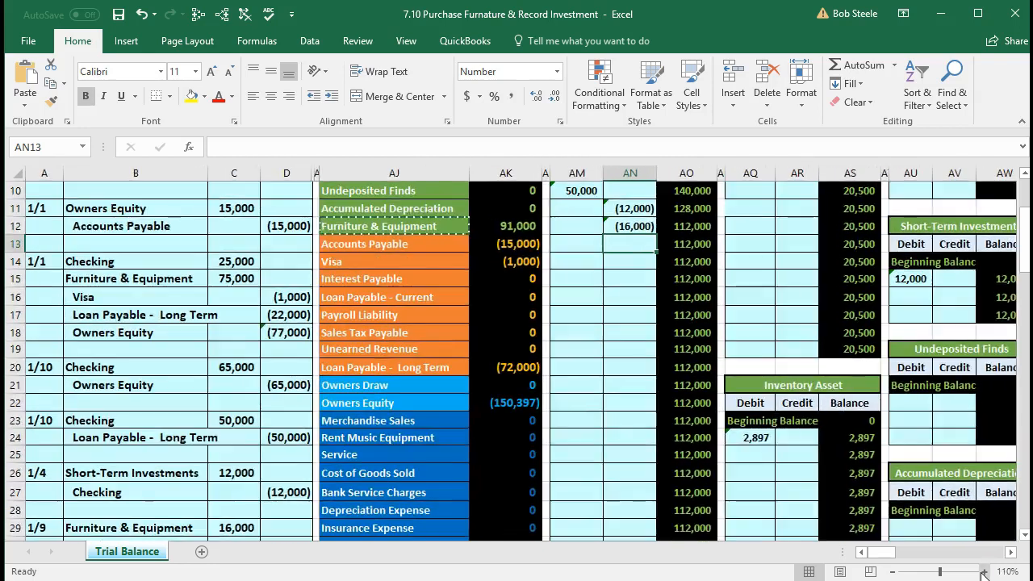
click(982, 573)
scroll(734, 411, up, 3)
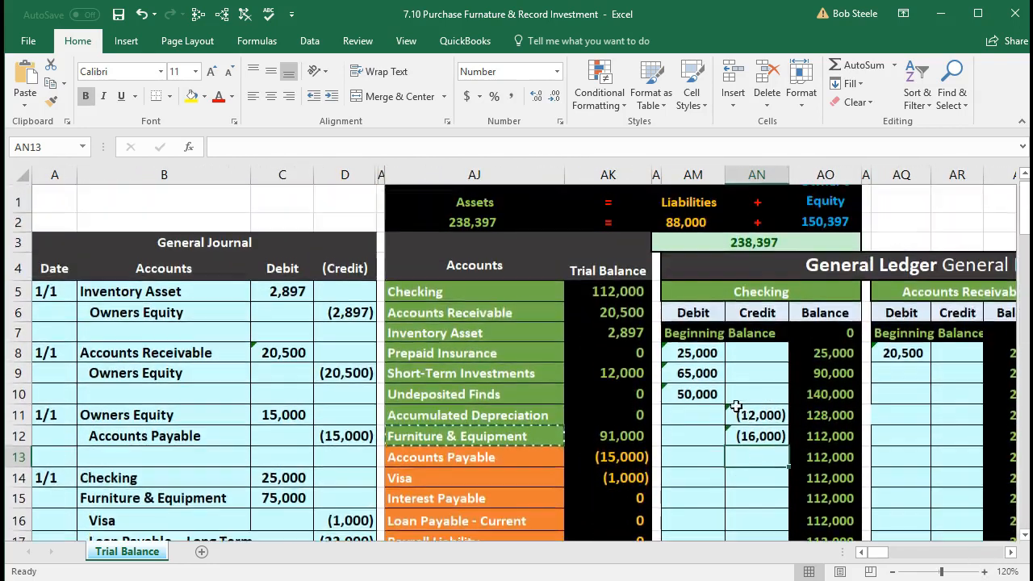
click(613, 308)
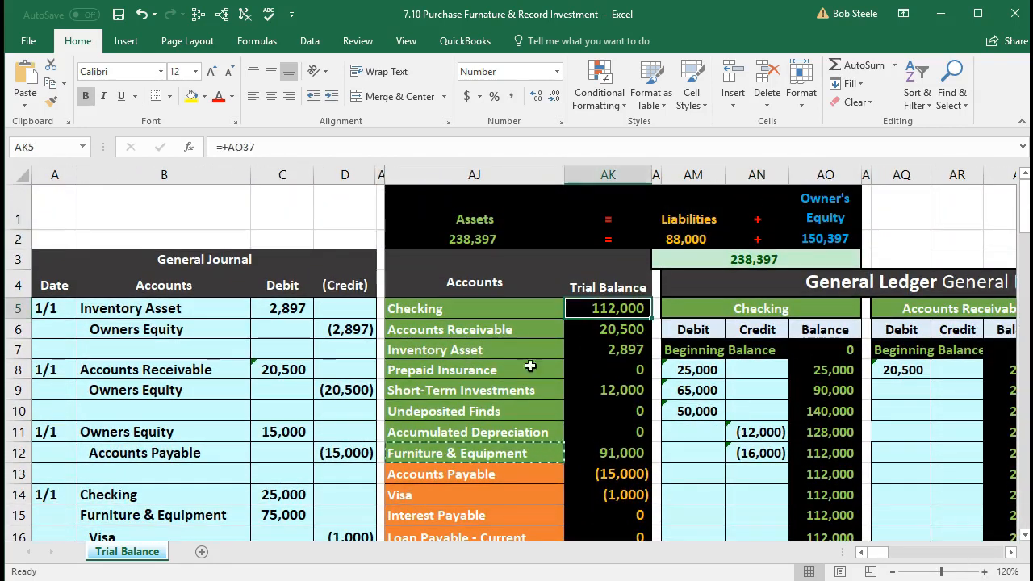
Check the total debits minus credits formula in trial balance cell AK38.
scroll(508, 383, down, 8)
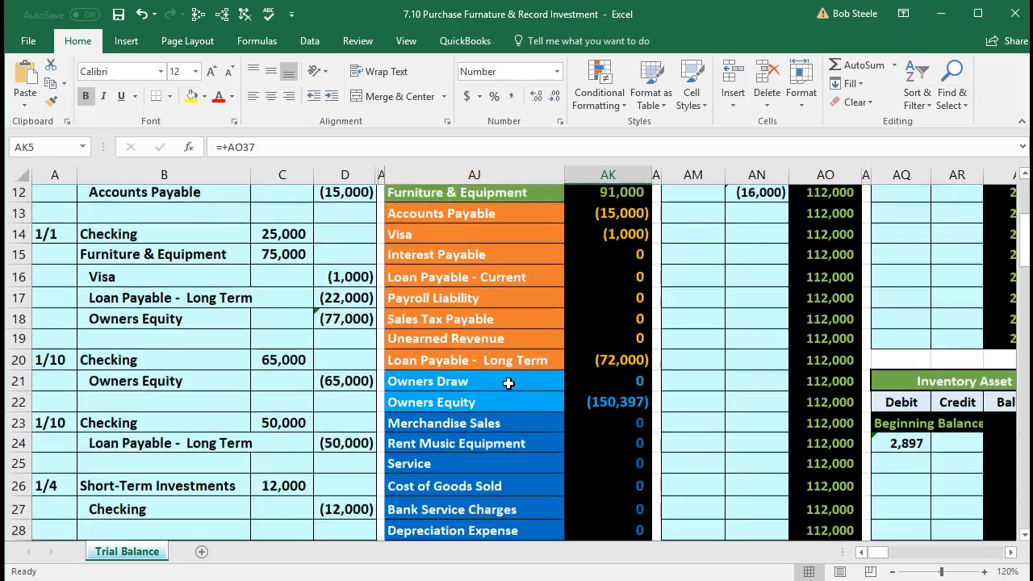
scroll(508, 383, down, 1)
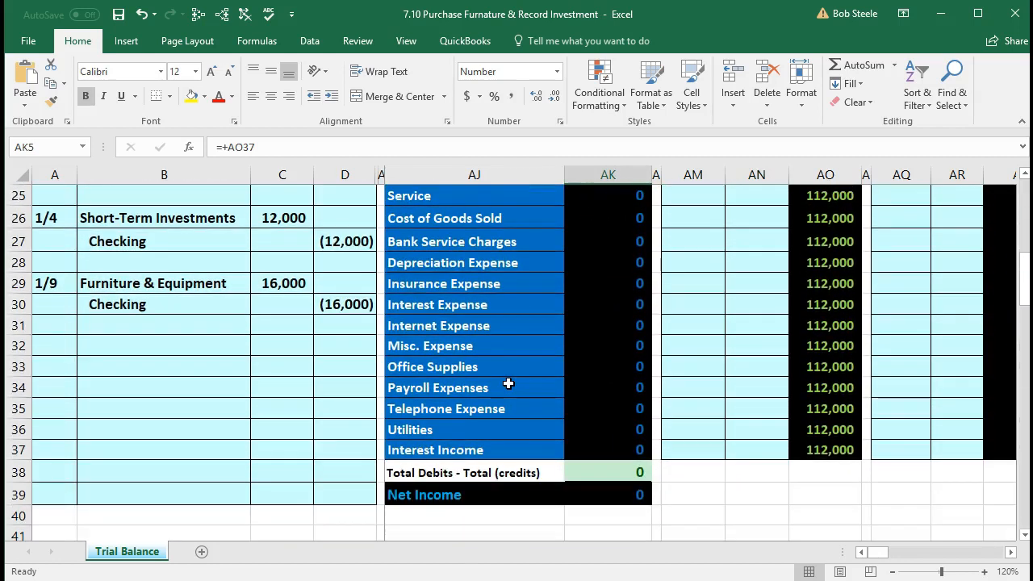
click(579, 467)
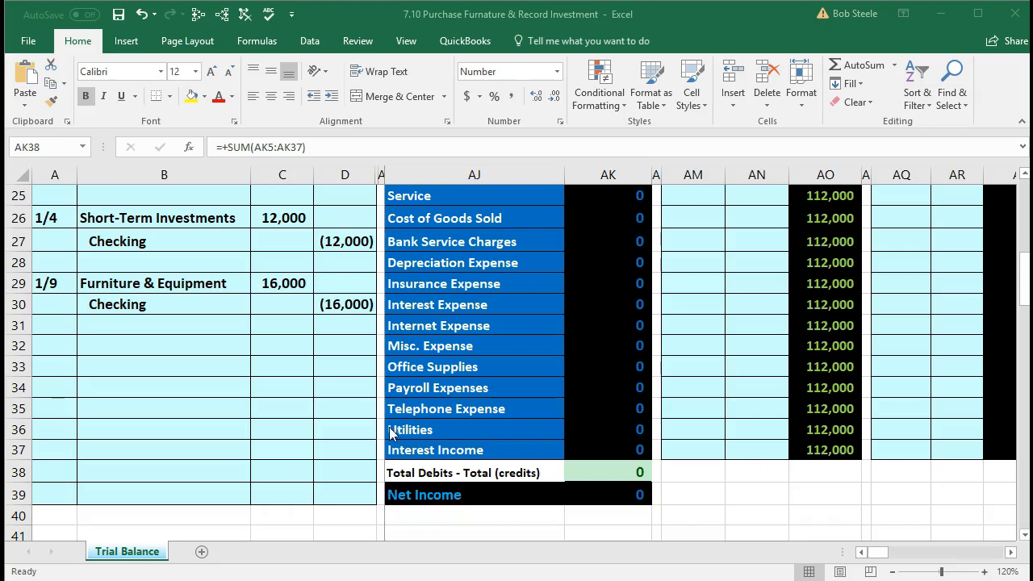
Start a new general journal entry by entering the date 1/11 in cell A32.
click(69, 347)
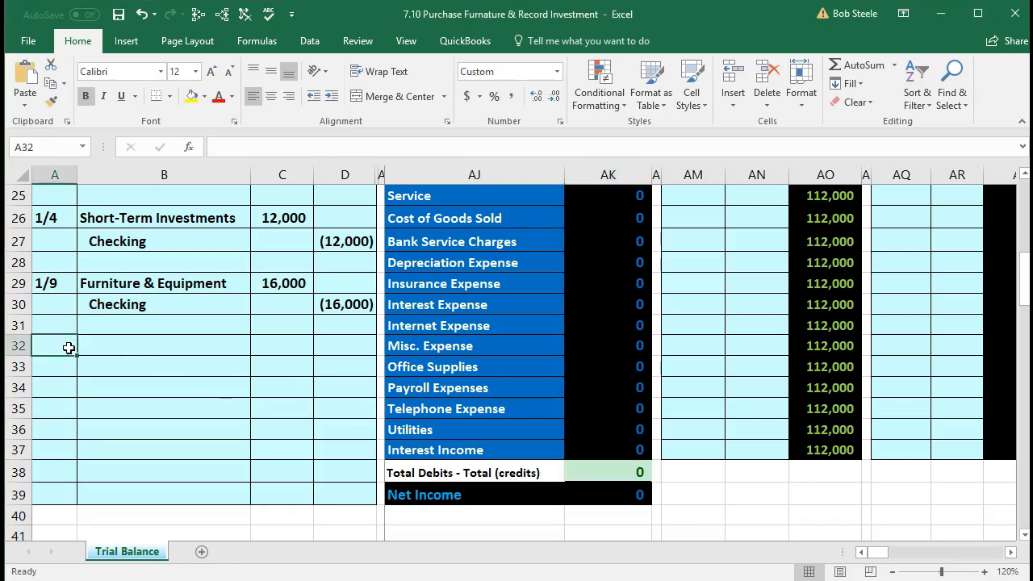
text(1/11)
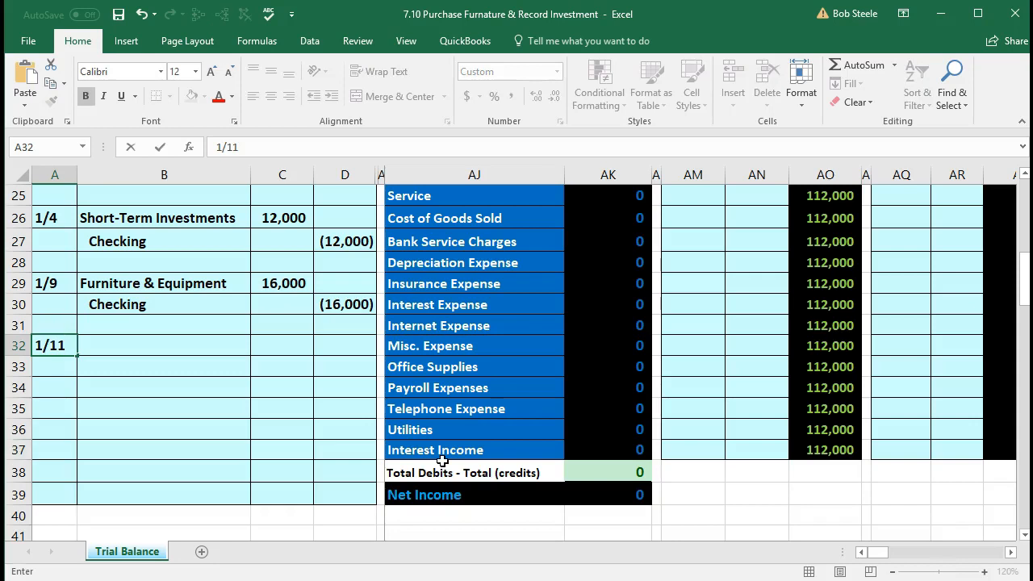
click(162, 347)
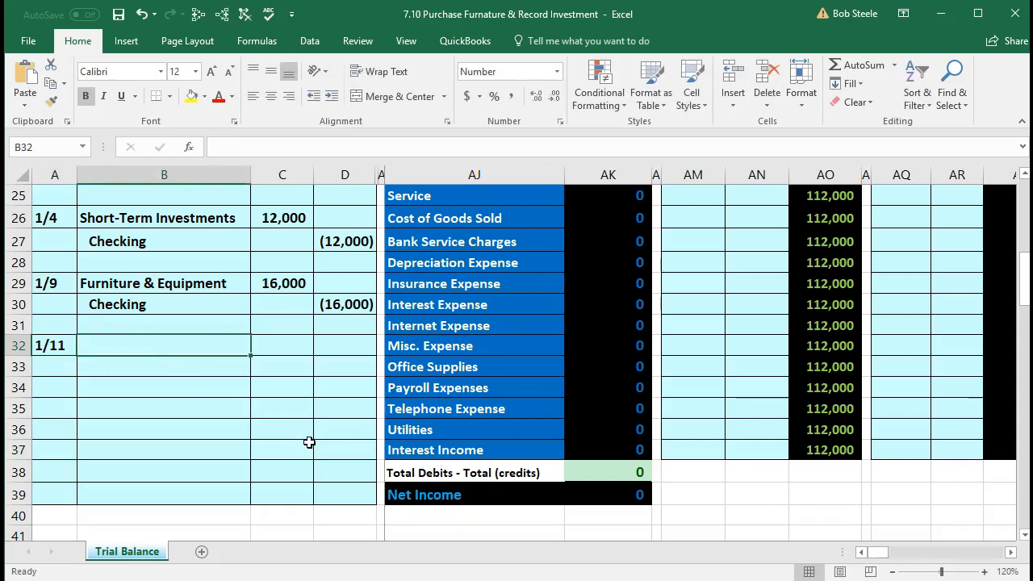
Copy the Checking account name from trial balance cell AJ5 into journal cell B33 as values only and indent it.
scroll(309, 441, up, 5)
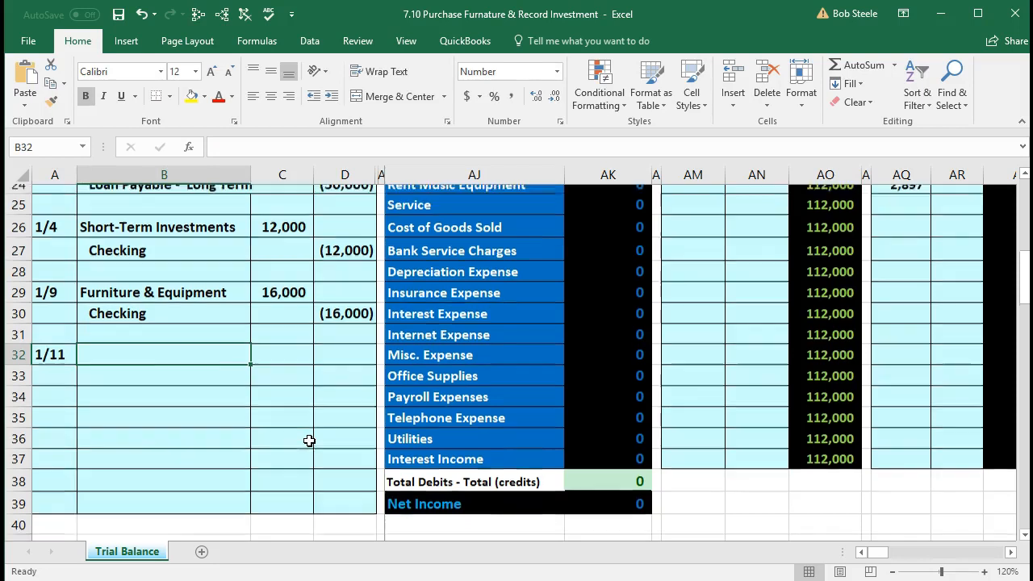
scroll(309, 441, up, 4)
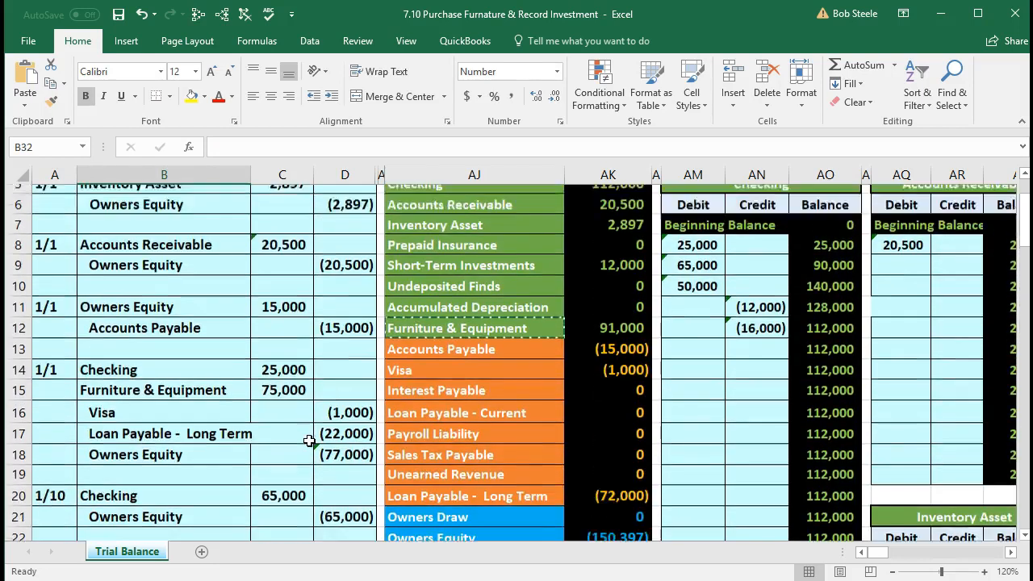
click(494, 311)
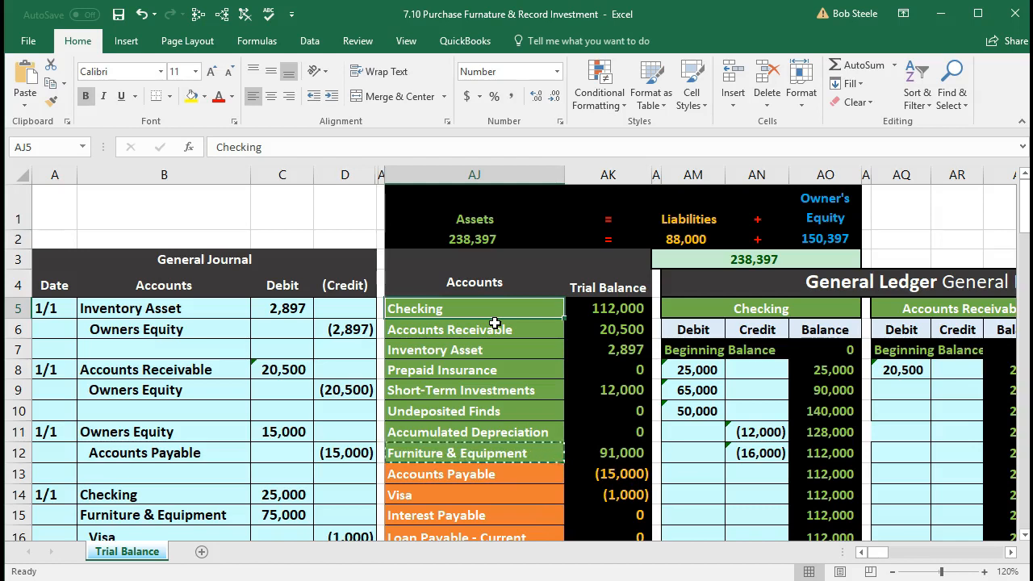
click(572, 307)
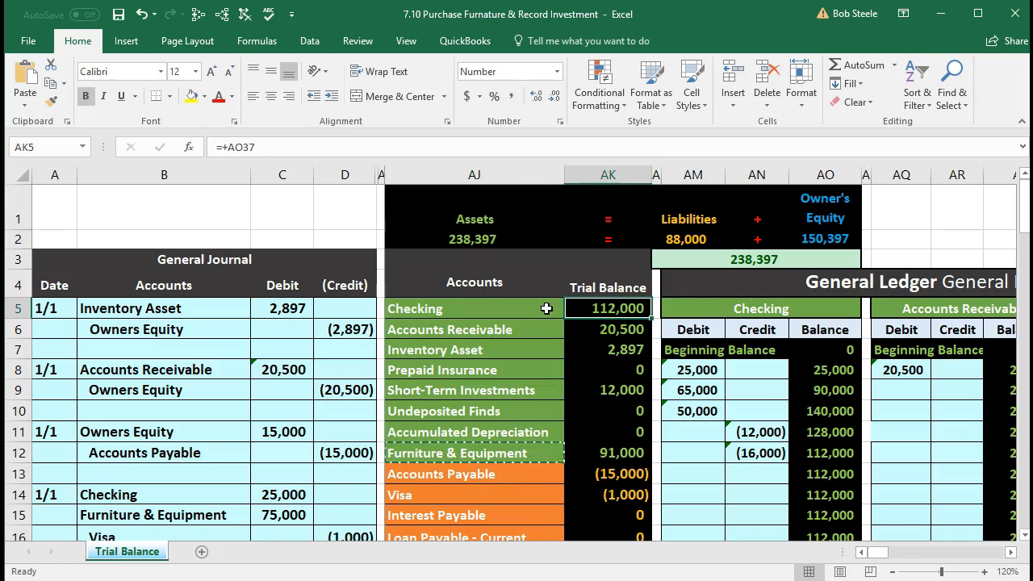
click(546, 308)
right_click(515, 309)
click(529, 341)
scroll(362, 397, down, 7)
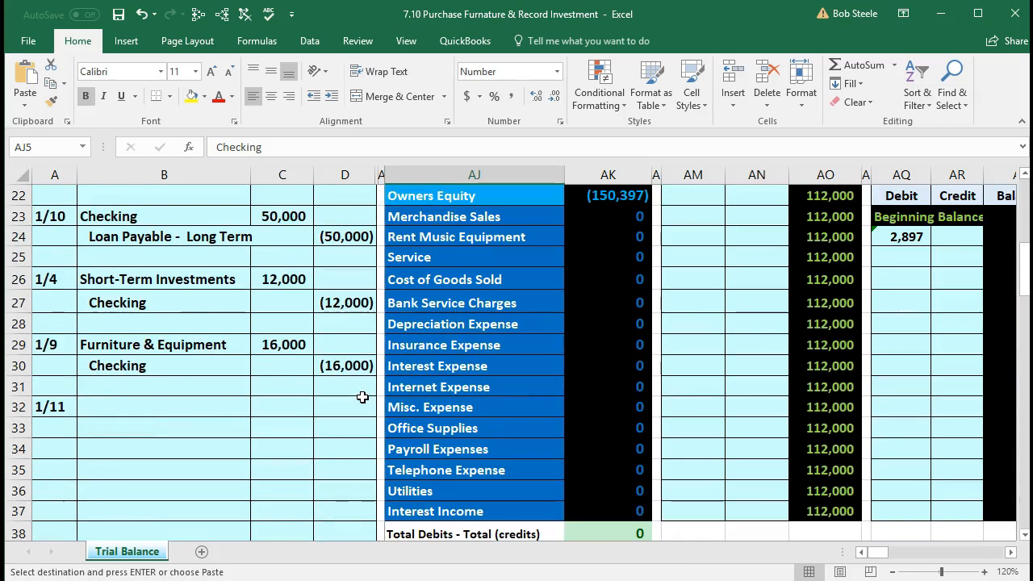
click(84, 430)
right_click(85, 430)
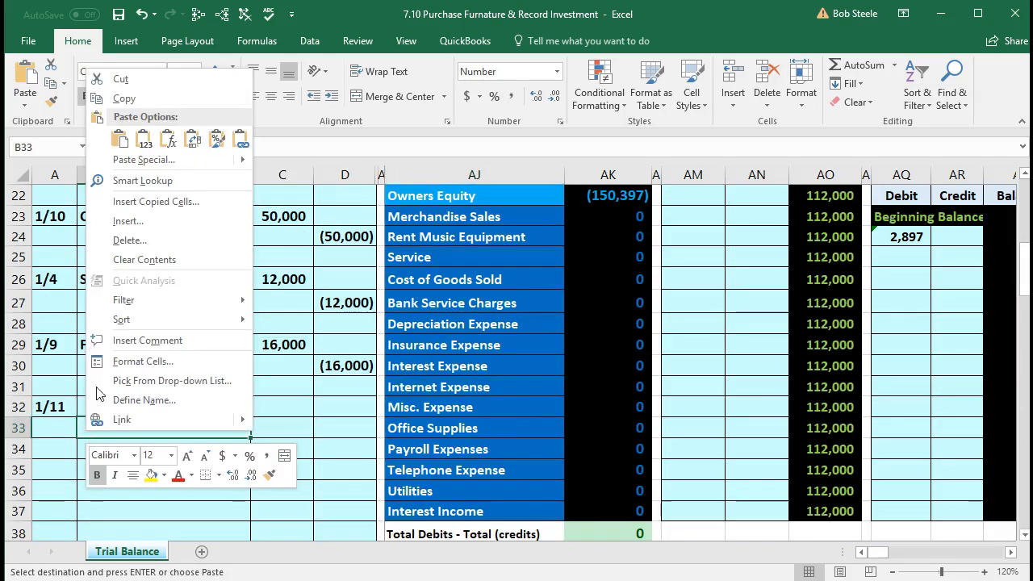
click(147, 144)
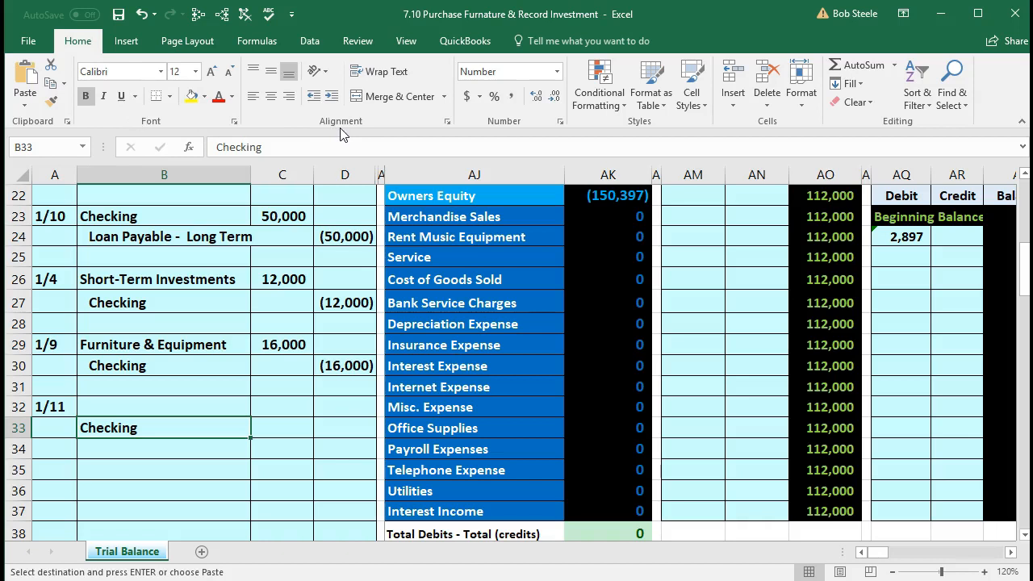
click(331, 96)
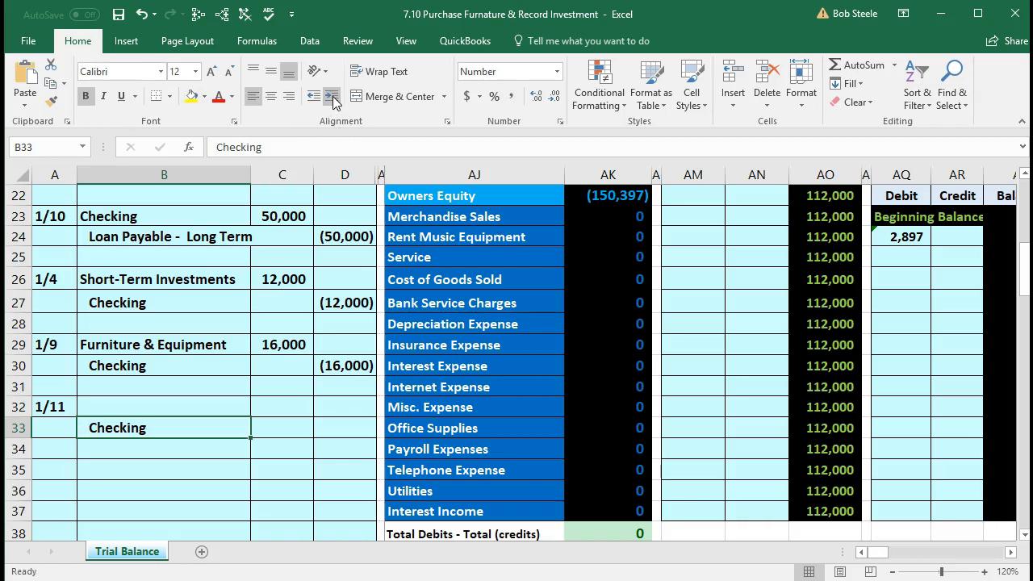
Enter the 1/11 journal amounts: a credit of -7000 in D33 and a debit of 7000 in C32.
click(346, 424)
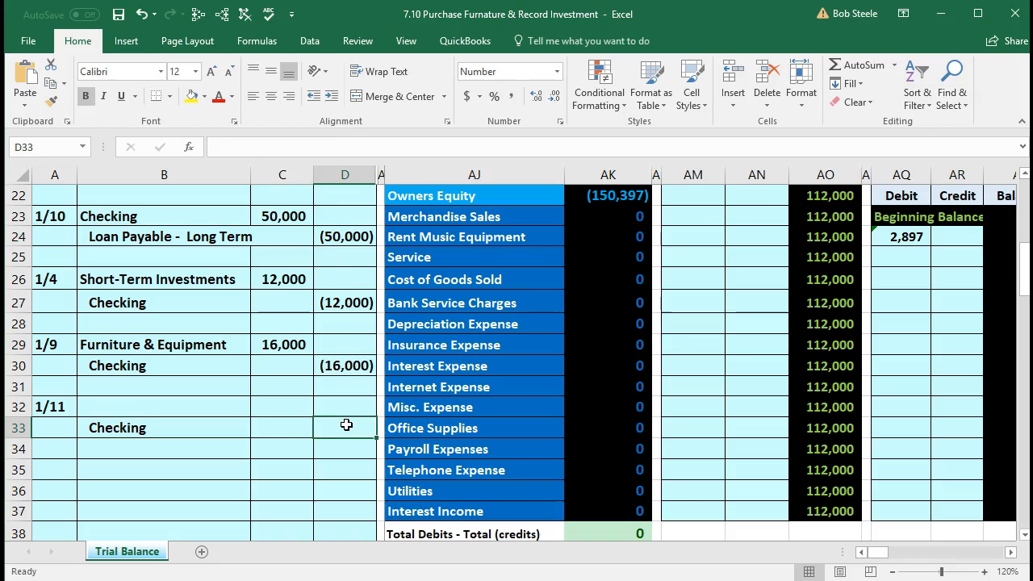
text(-7)
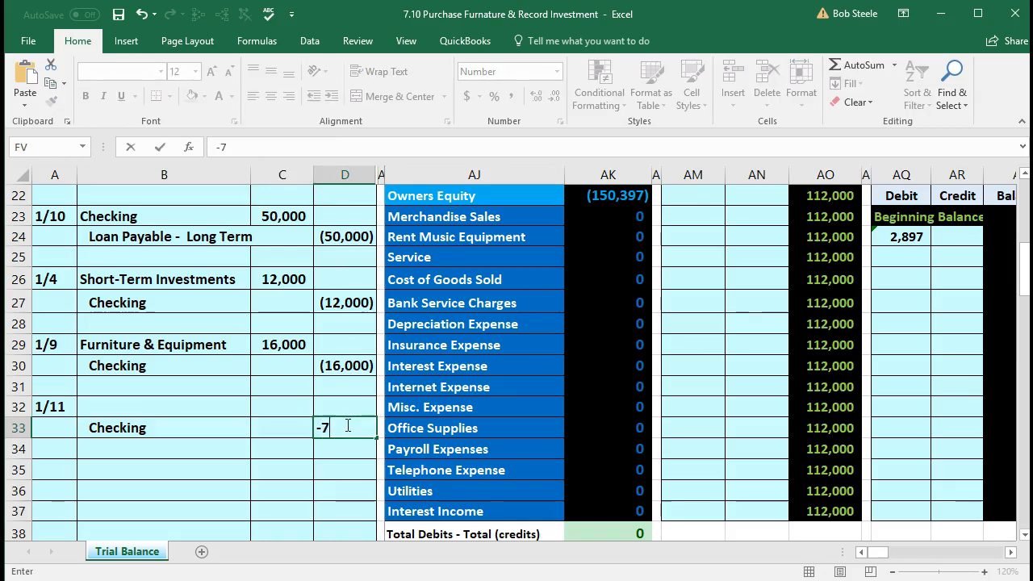
text(000)
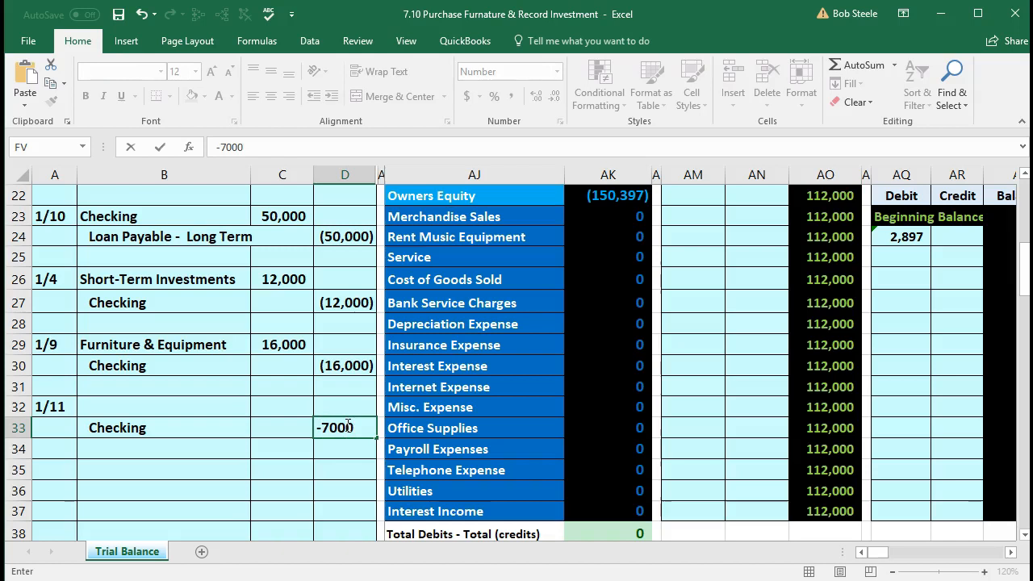
key(Return)
key(Left)
key(Up)
key(Up)
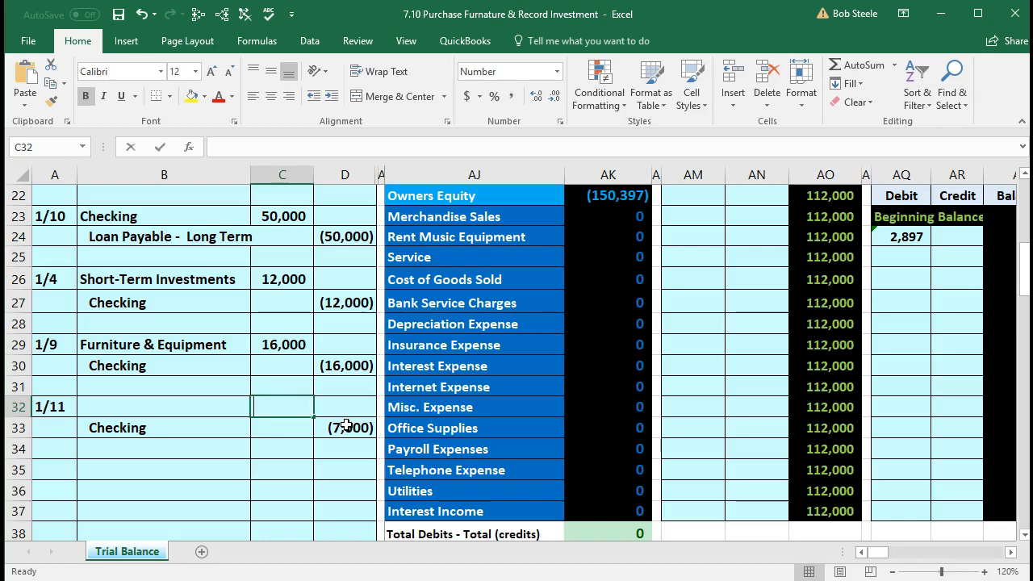
text(7000)
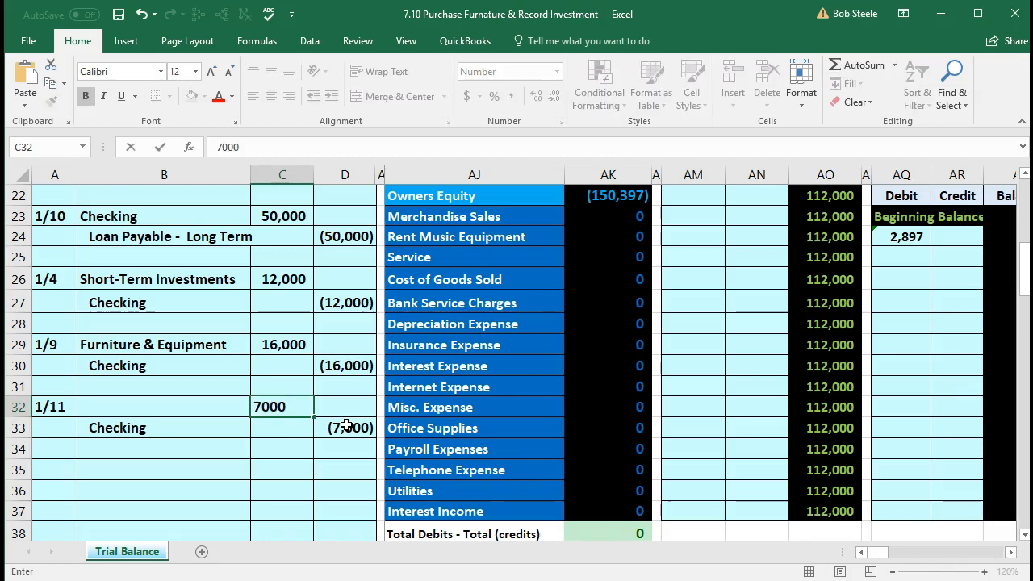
key(Return)
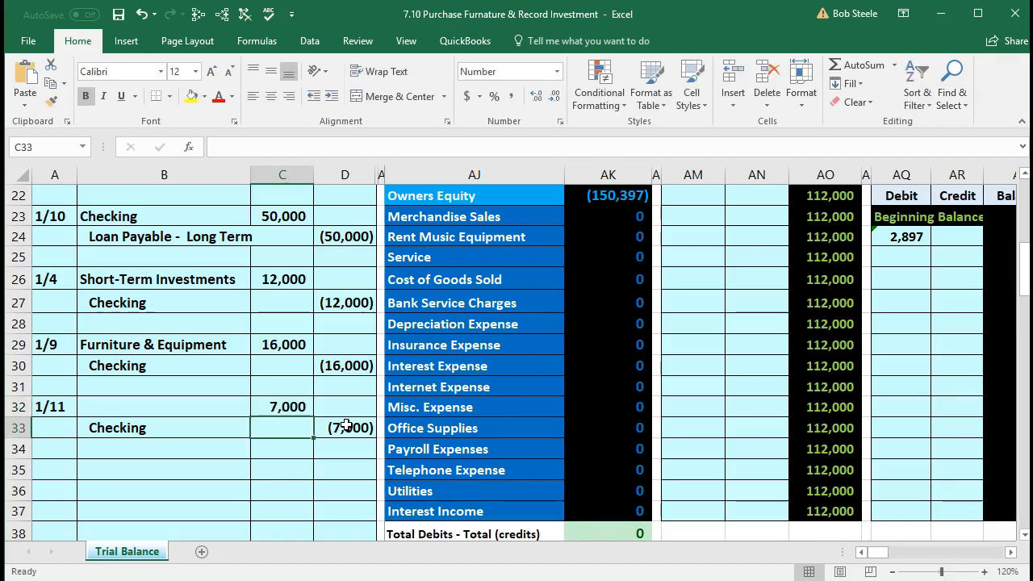
Copy the Furniture & Equipment account name from trial balance cell AJ12 into journal cell B32 as values only.
click(223, 413)
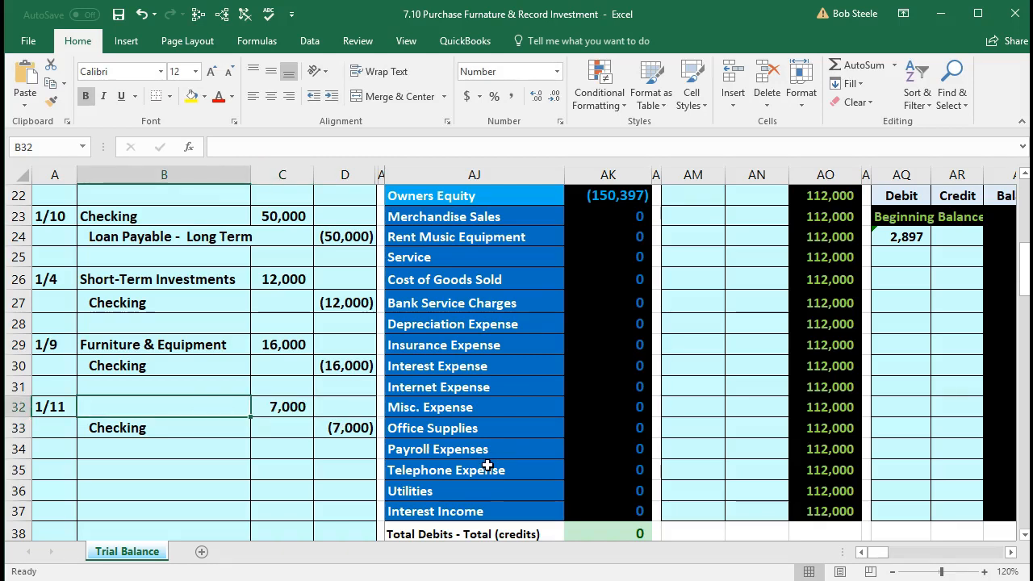
scroll(487, 466, up, 7)
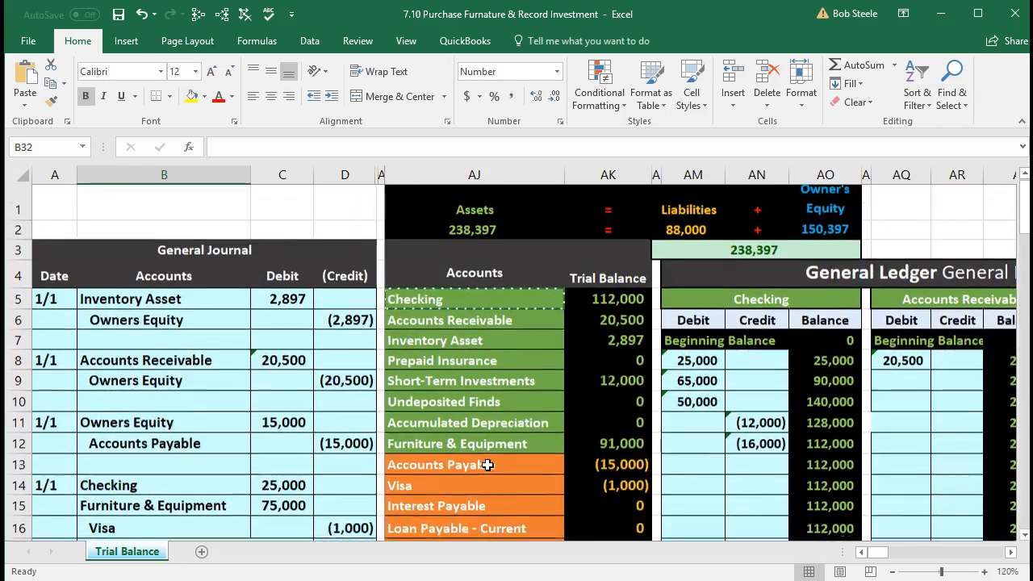
click(487, 454)
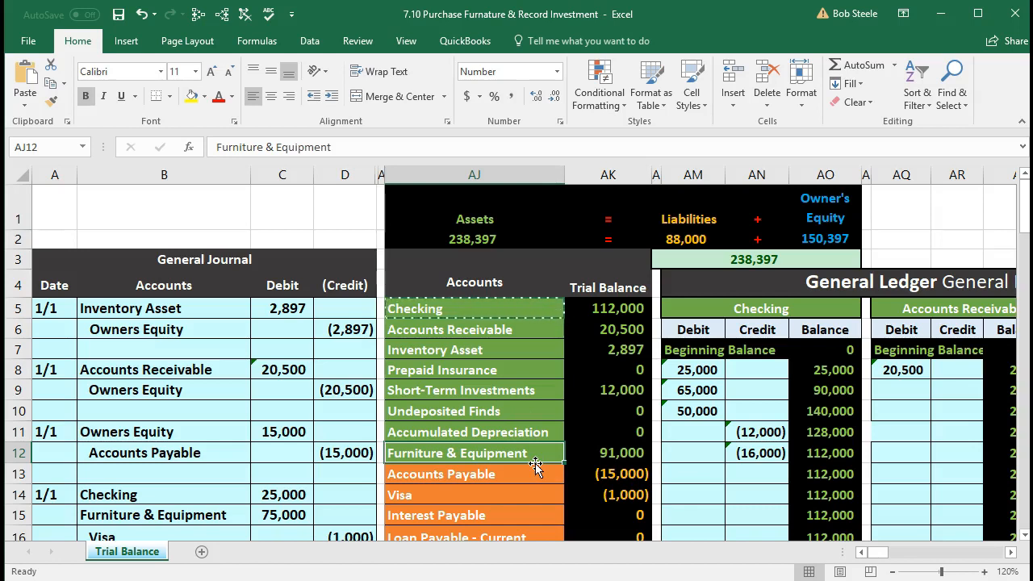
click(593, 456)
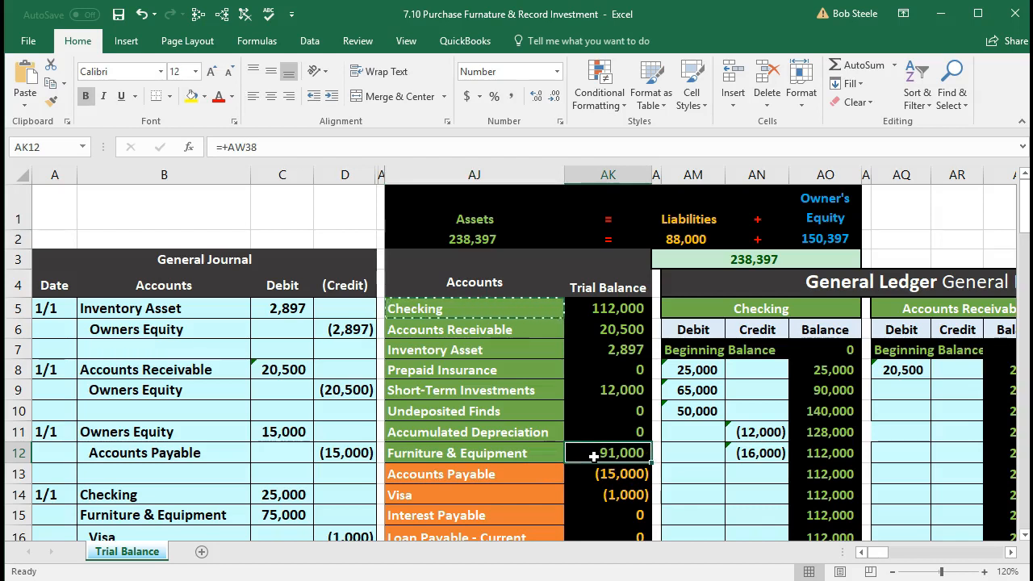
click(552, 452)
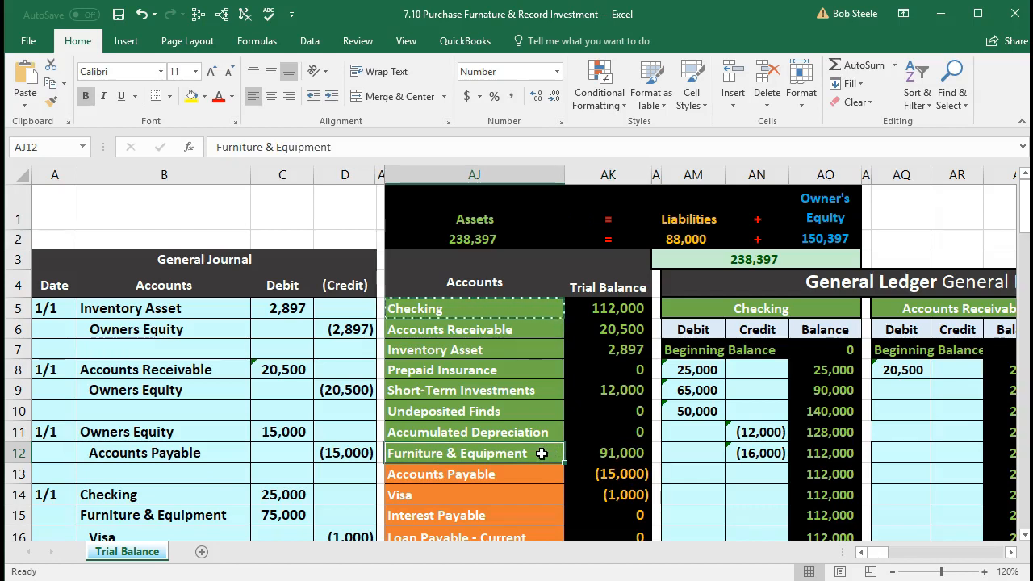
right_click(542, 454)
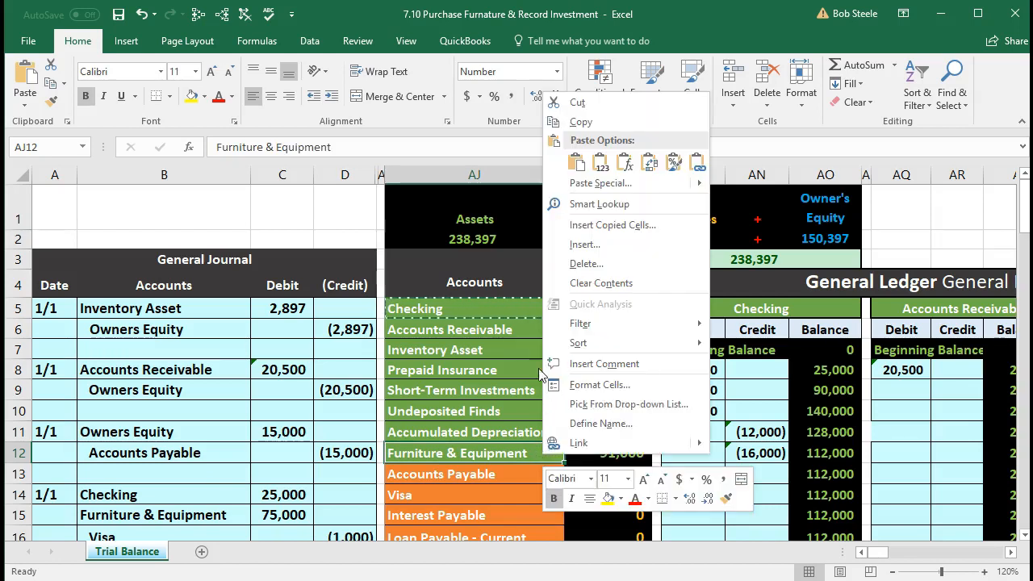
click(570, 121)
scroll(446, 319, down, 6)
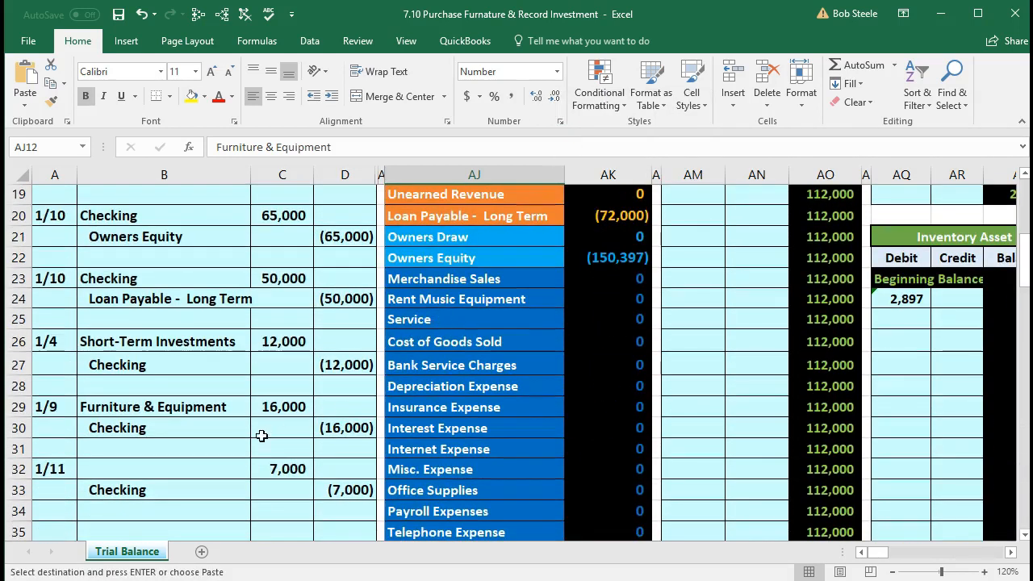
click(166, 471)
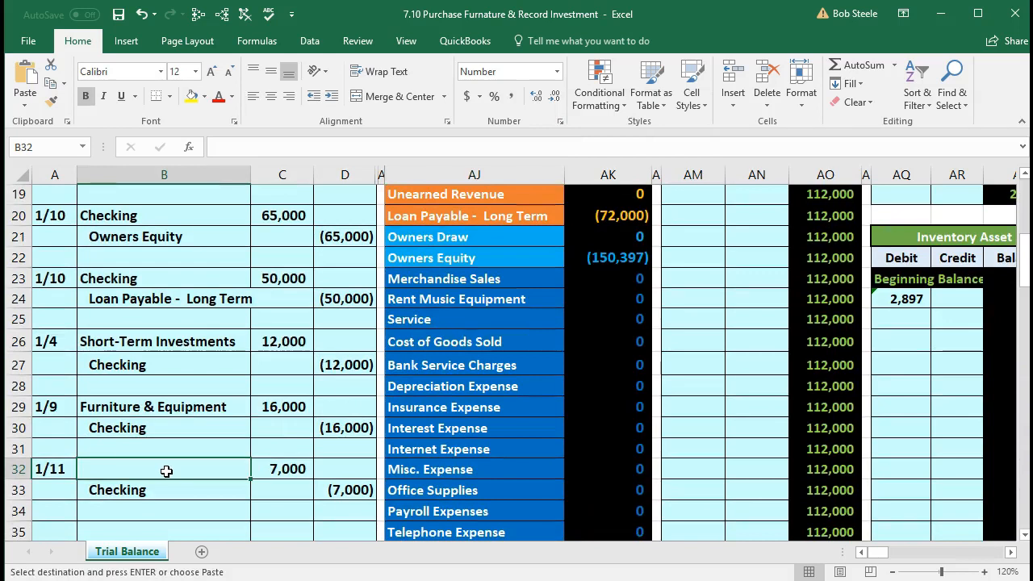
right_click(166, 471)
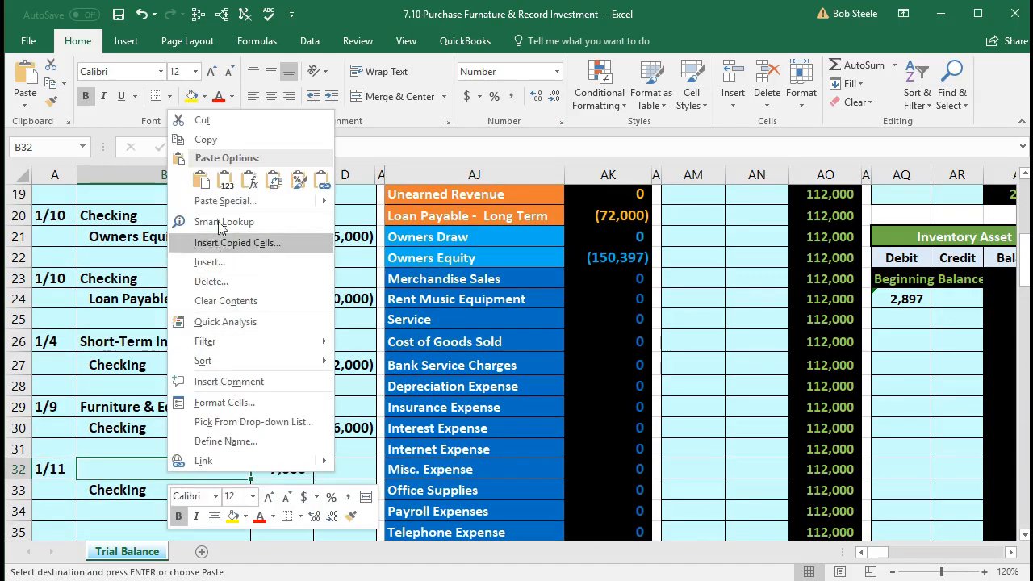
click(225, 183)
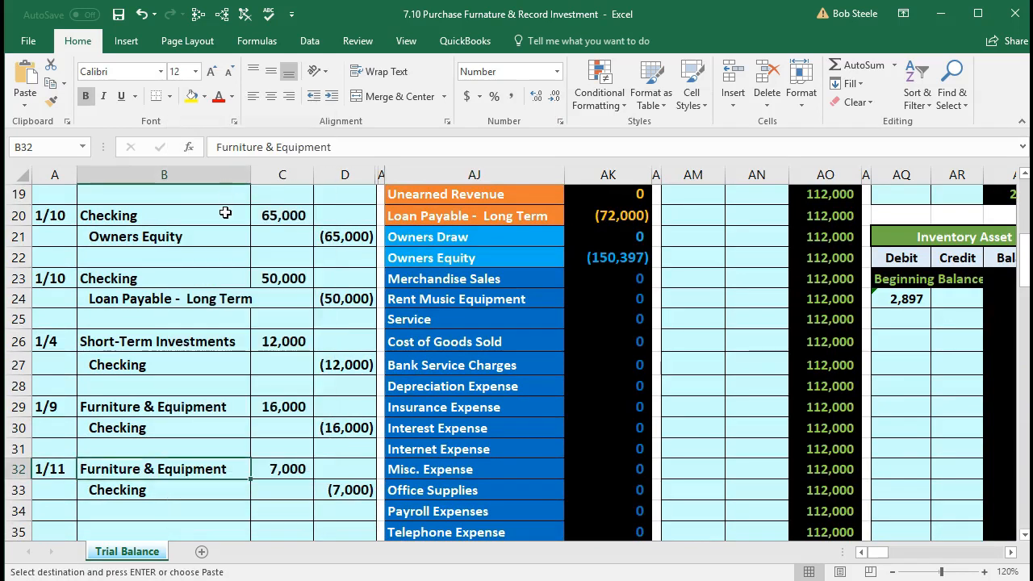
Post the 1/11 furniture debit by linking cell AU38 in the Furniture & Equipment ledger to journal cell C32.
drag(195, 468, 254, 469)
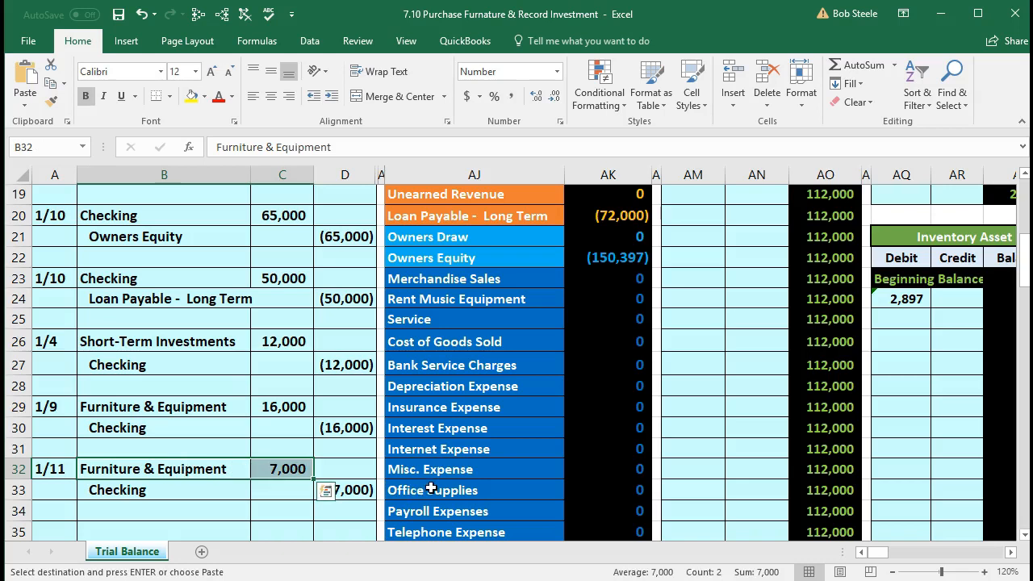
scroll(428, 489, up, 4)
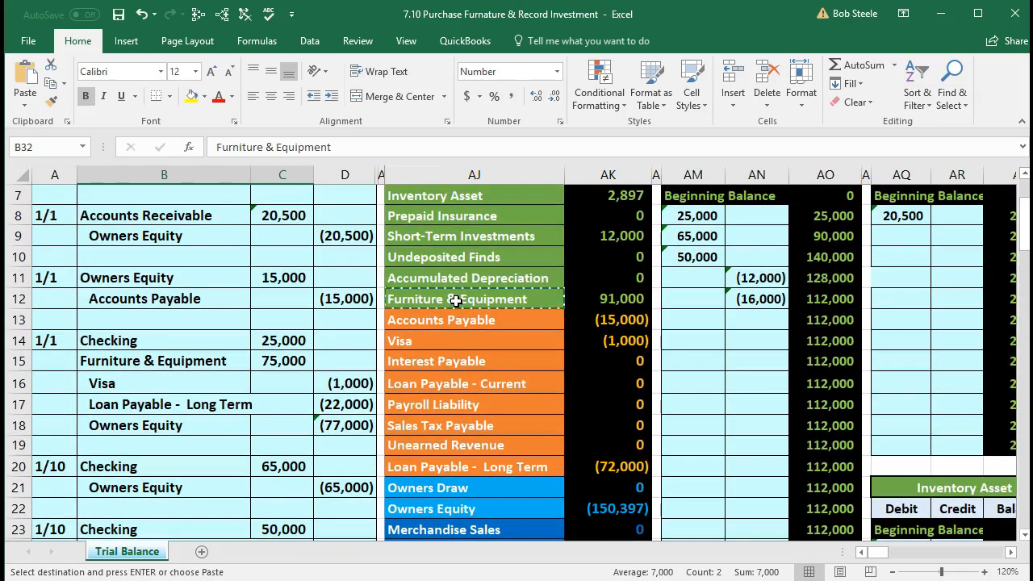
click(456, 299)
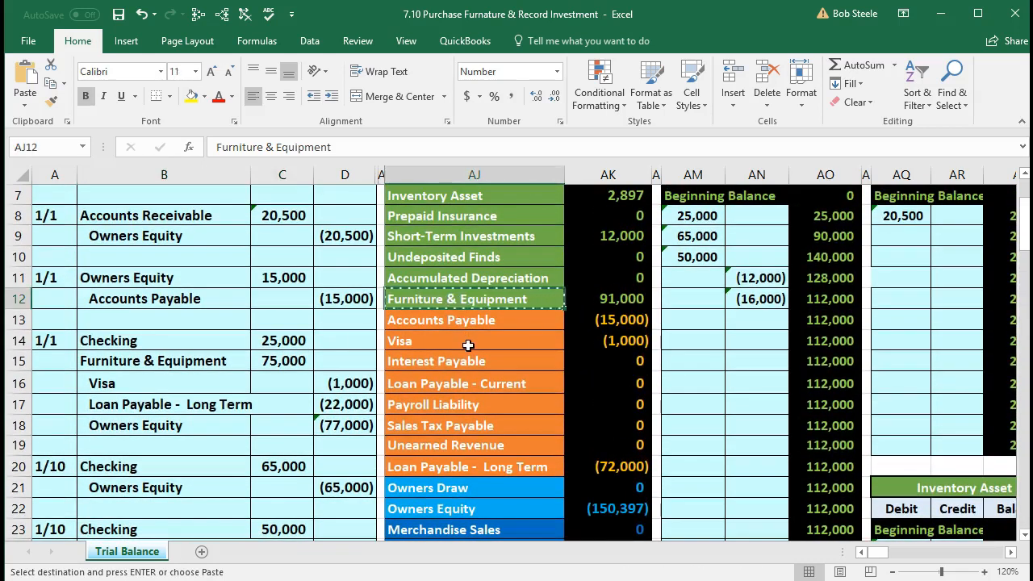
scroll(468, 346, up, 1)
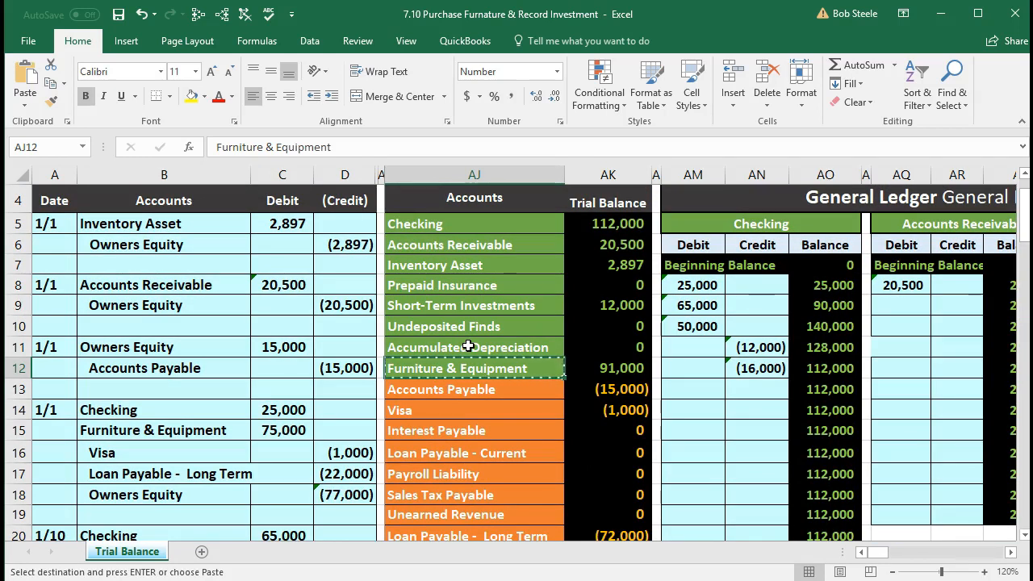
click(878, 399)
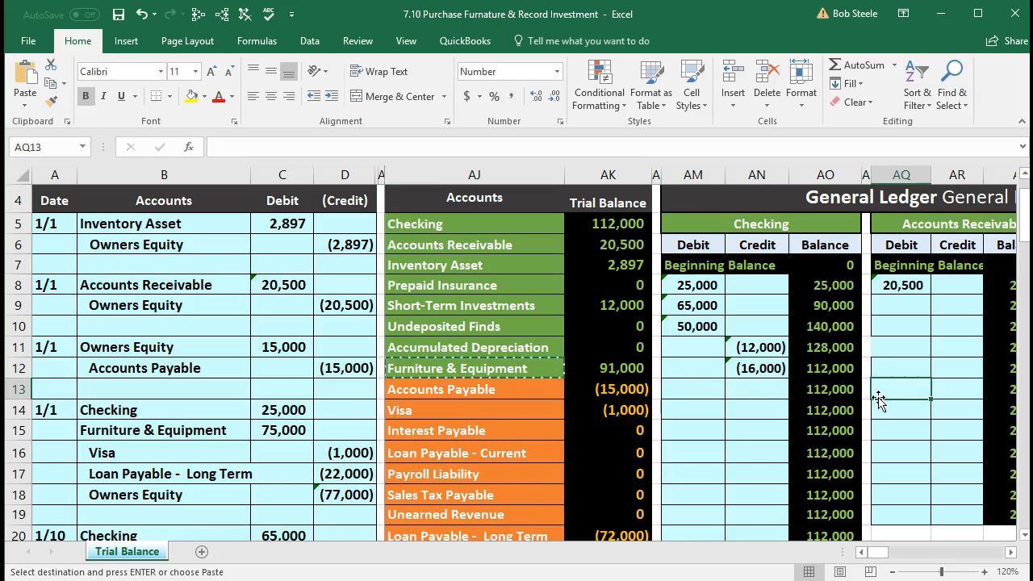
key(Right)
key(Right)
key(Right)
key(Right)
key(Right)
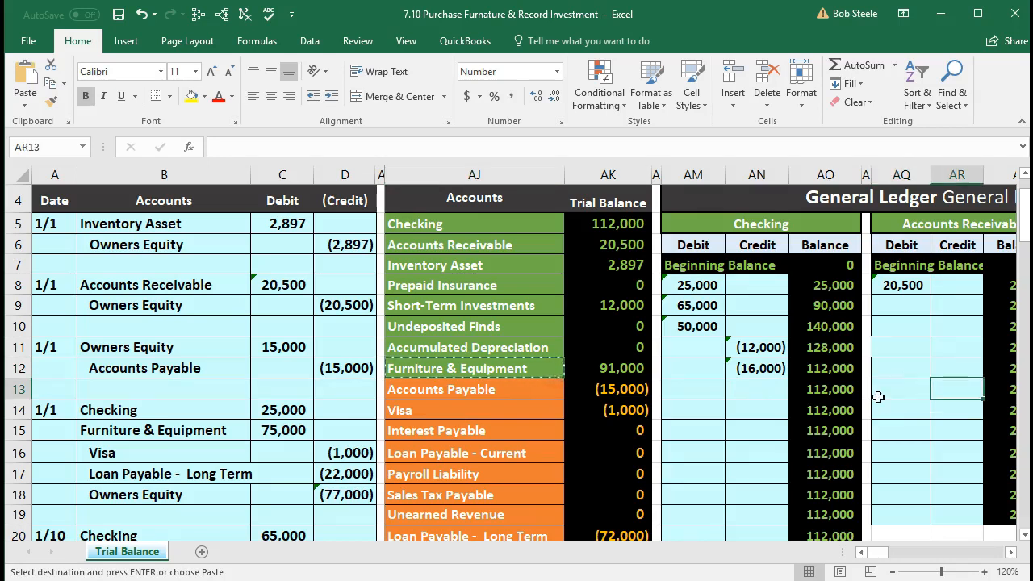
key(Right)
key(Right)
key(Right)
key(Right)
key(Right)
key(Right)
key(Right)
key(Right)
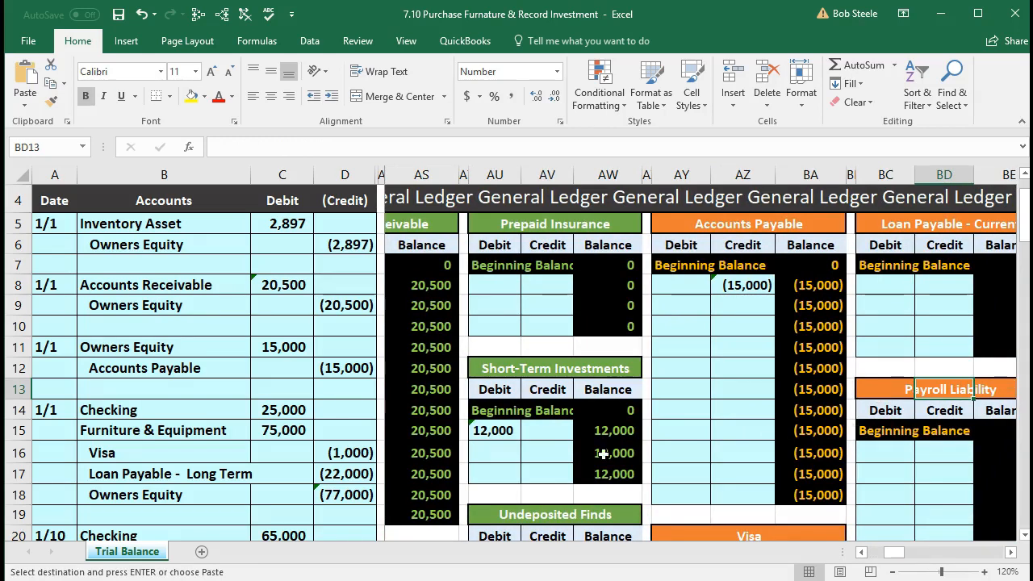
scroll(599, 458, down, 3)
scroll(600, 459, down, 4)
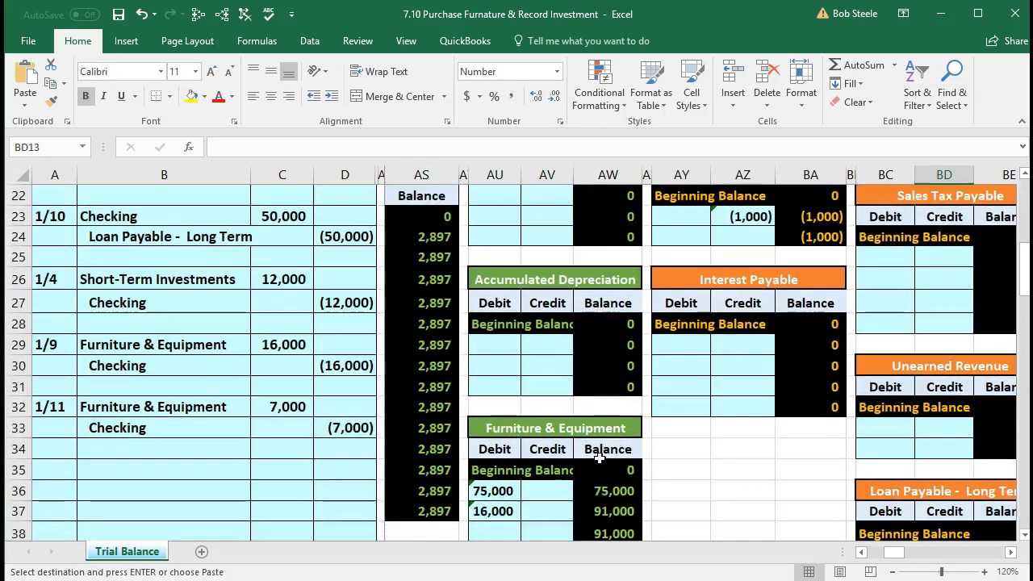
click(485, 470)
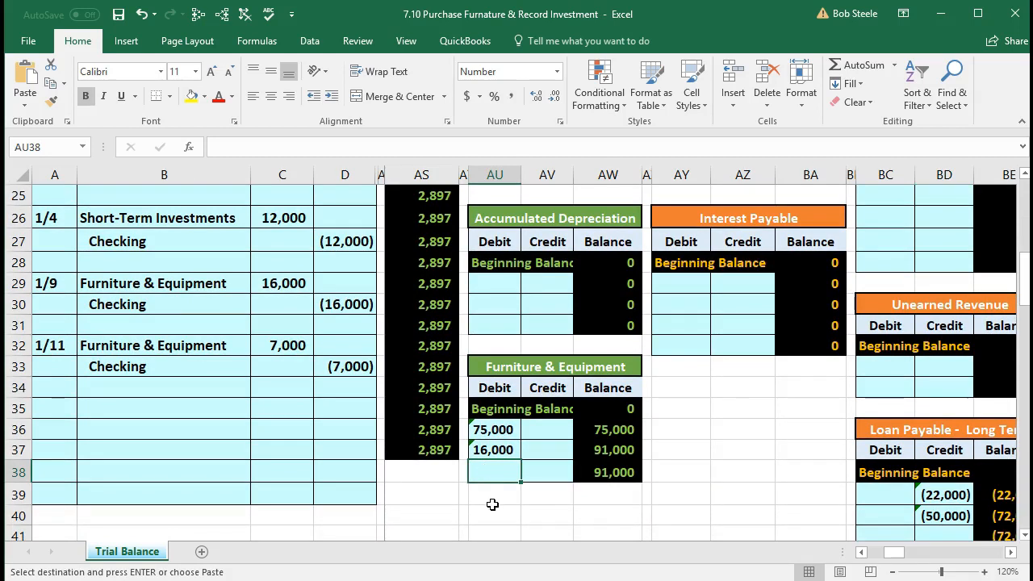
text(=)
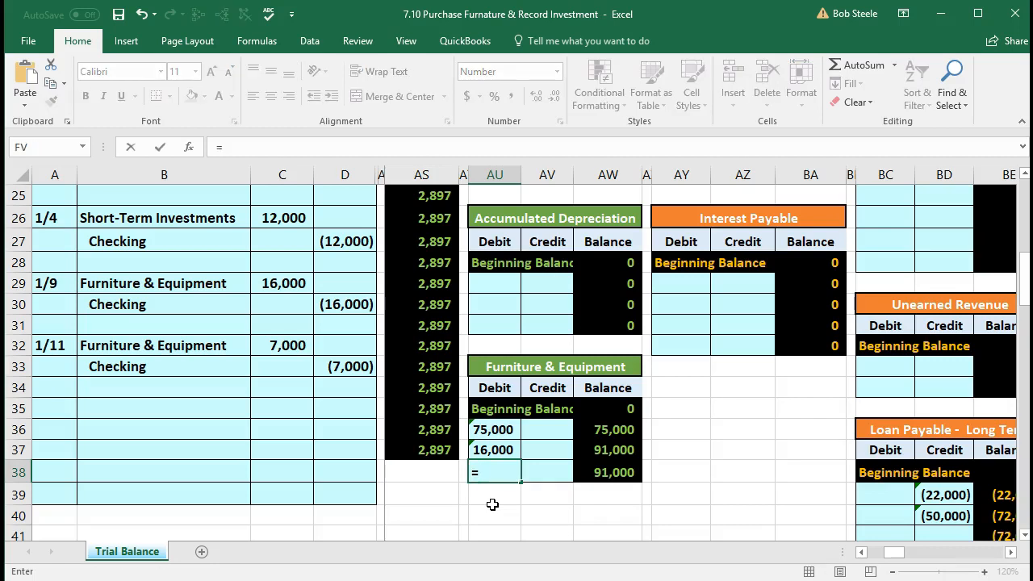
click(295, 346)
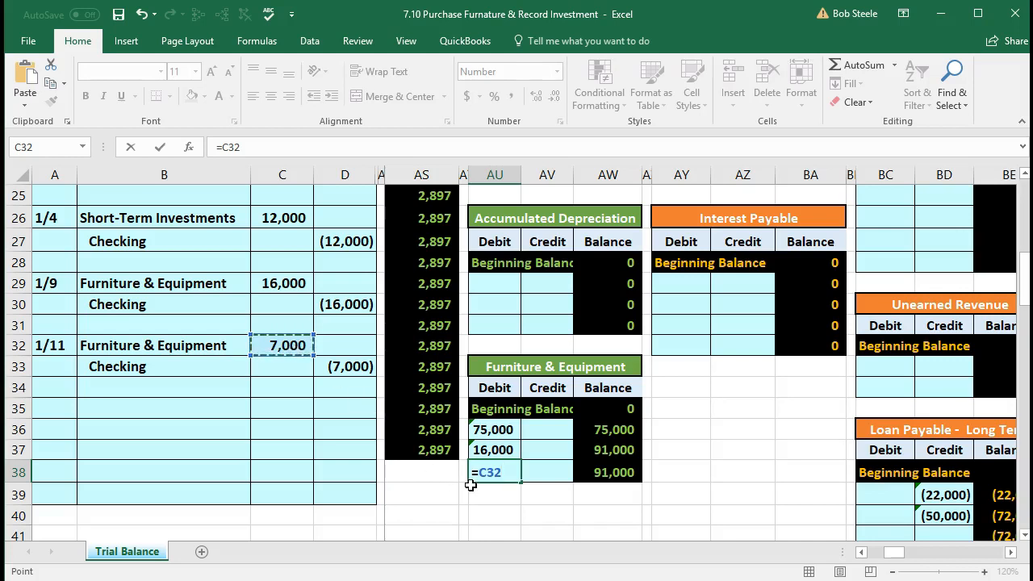
key(Return)
key(Up)
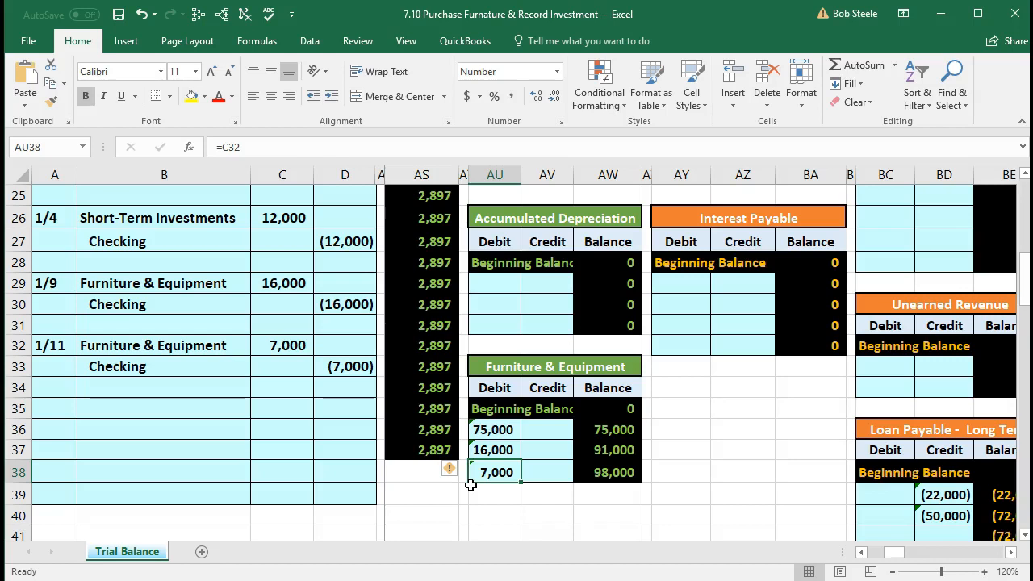
Clear the debit in AU38 and enter the formula =c32 there again.
key(Delete)
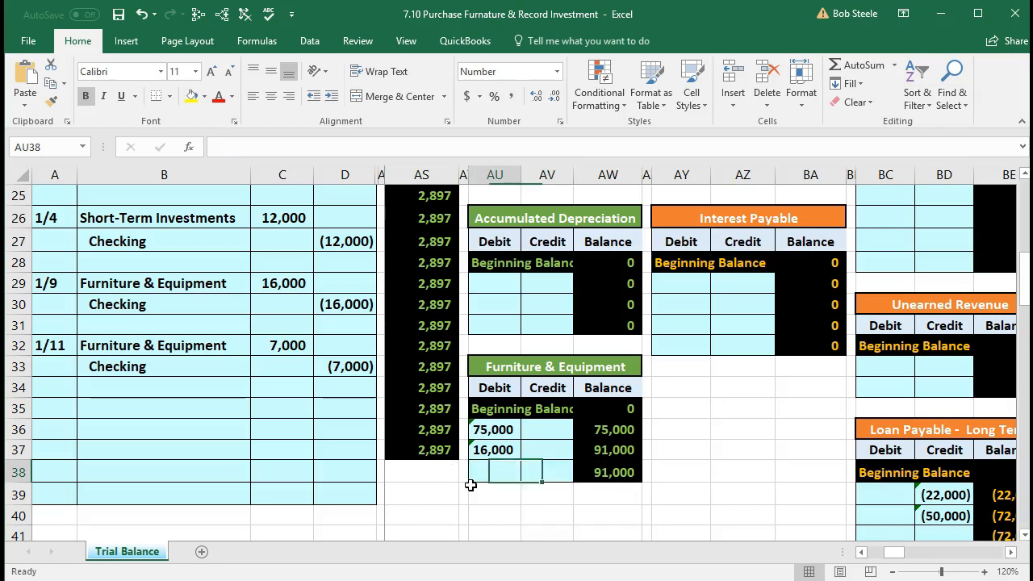
text(=c)
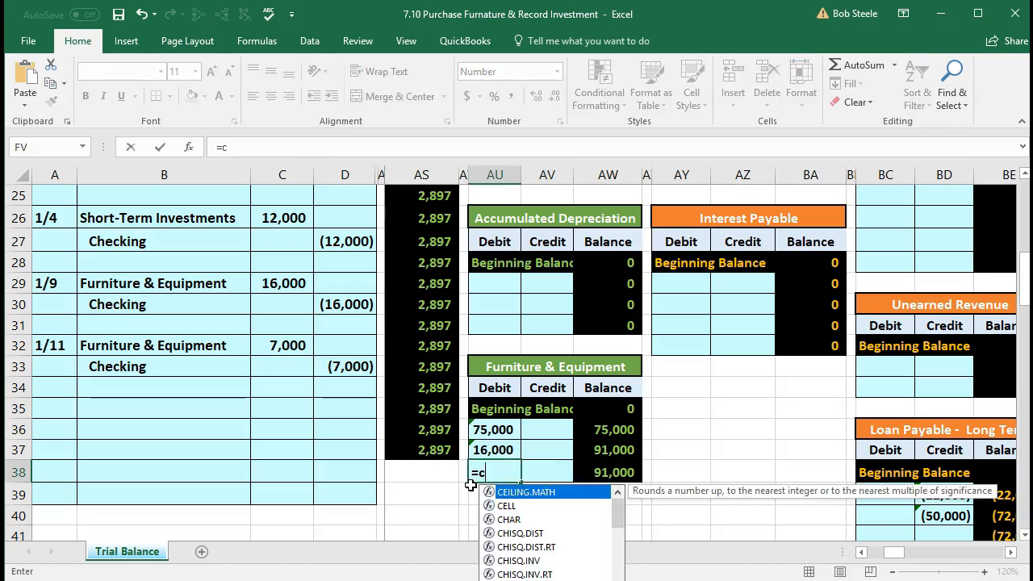
text(32)
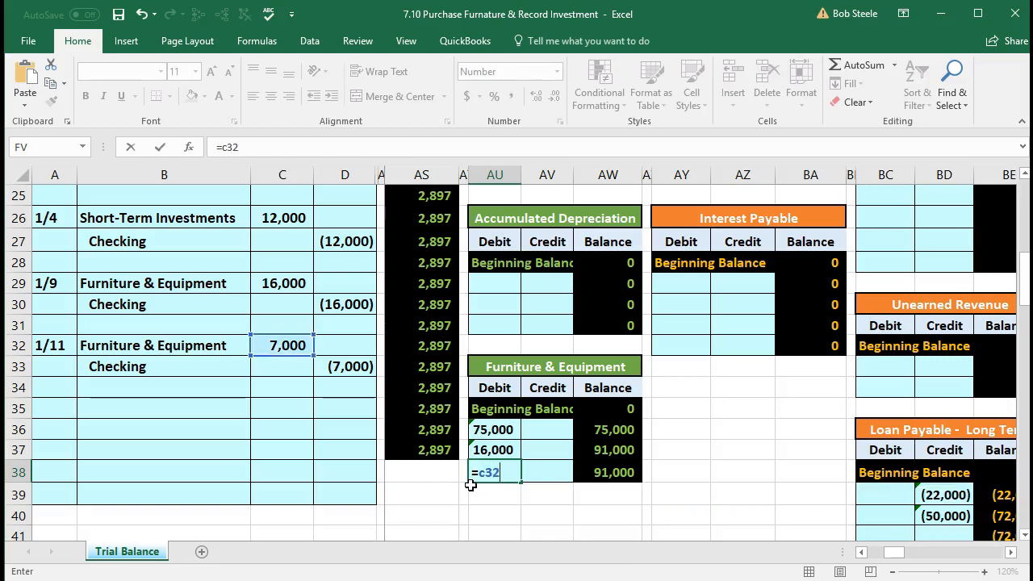
key(Return)
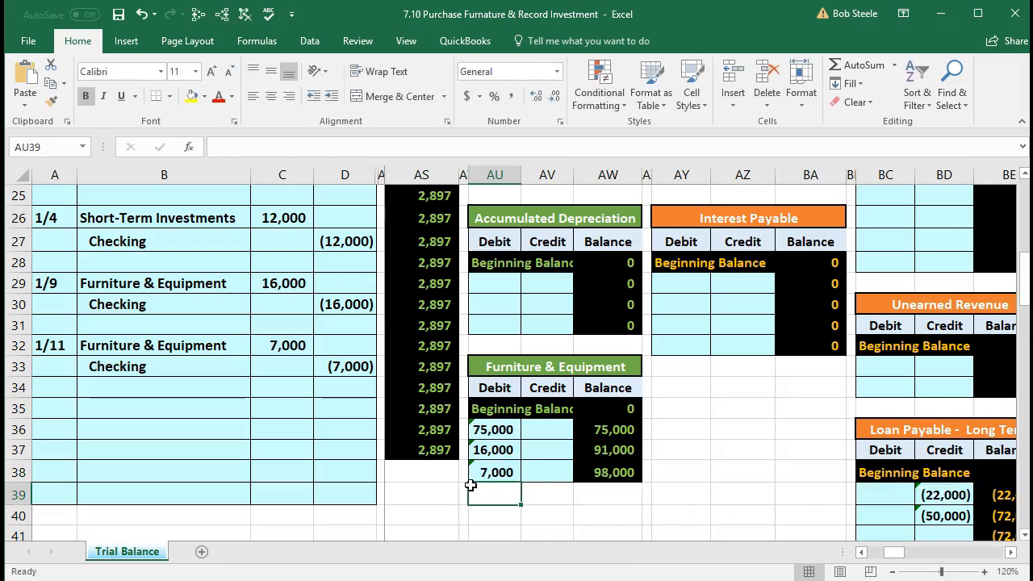
Examine the Furniture & Equipment running balance formulas in AW37 and AW38 along with the posted debit in AU38.
click(610, 471)
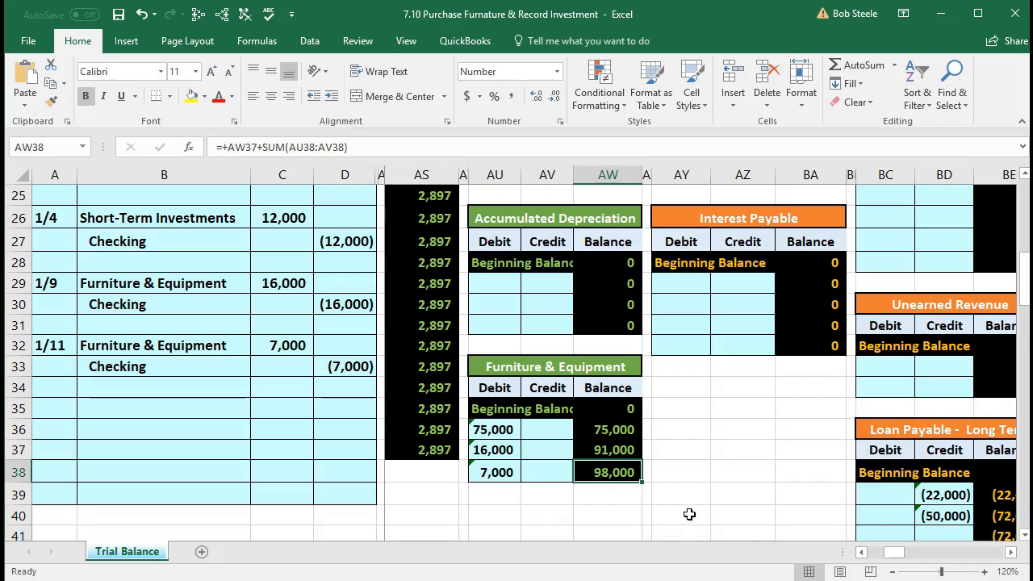
click(623, 450)
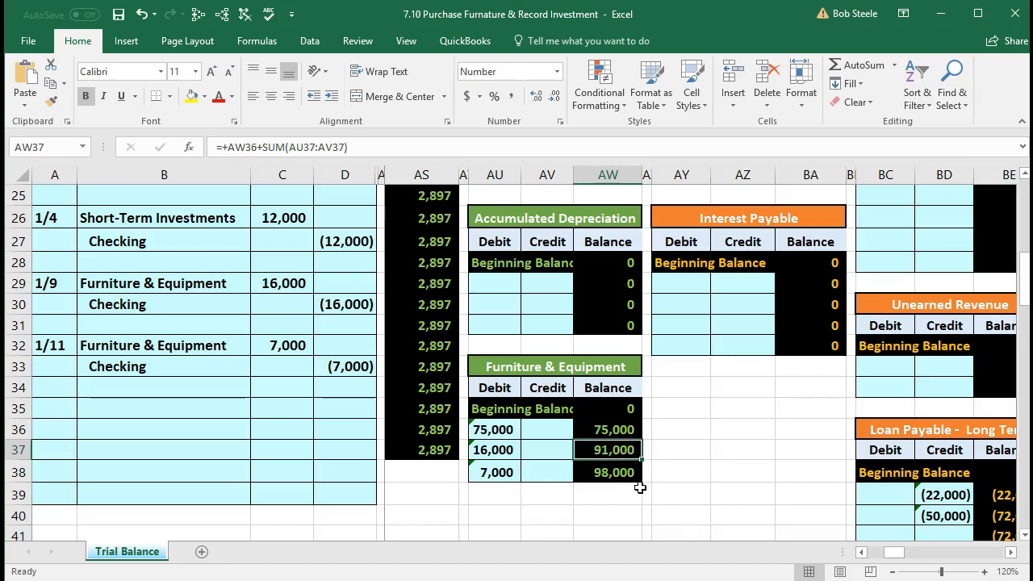
click(495, 473)
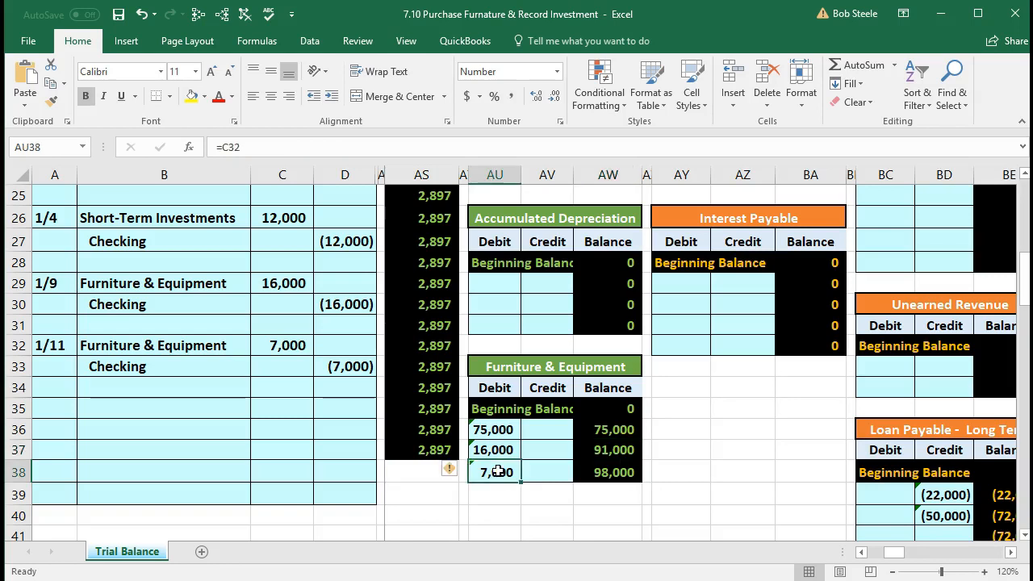
click(618, 478)
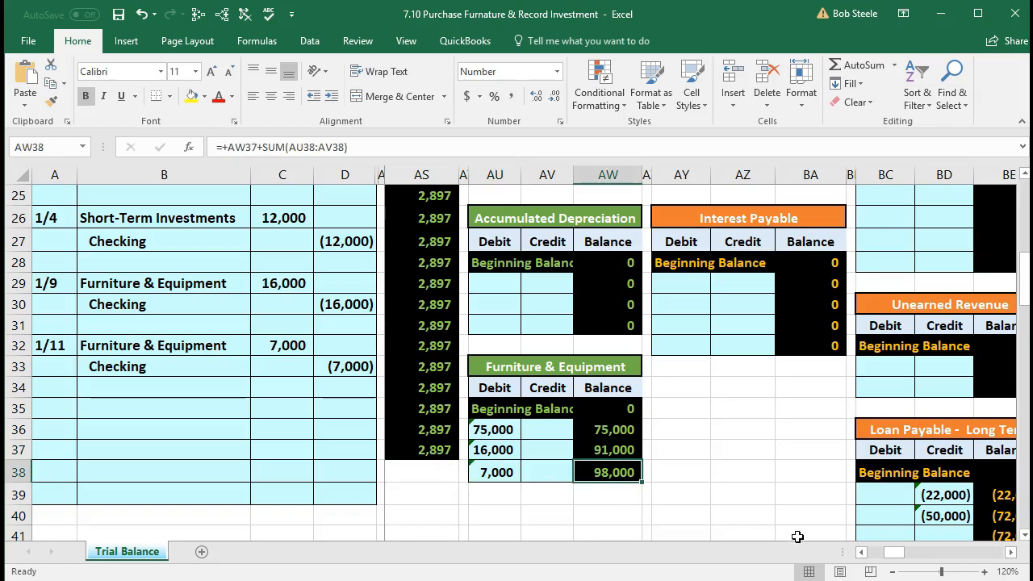
Check the debits-minus-credits total in AK38 and the Furniture & Equipment amount in AK12 of the trial balance.
click(861, 552)
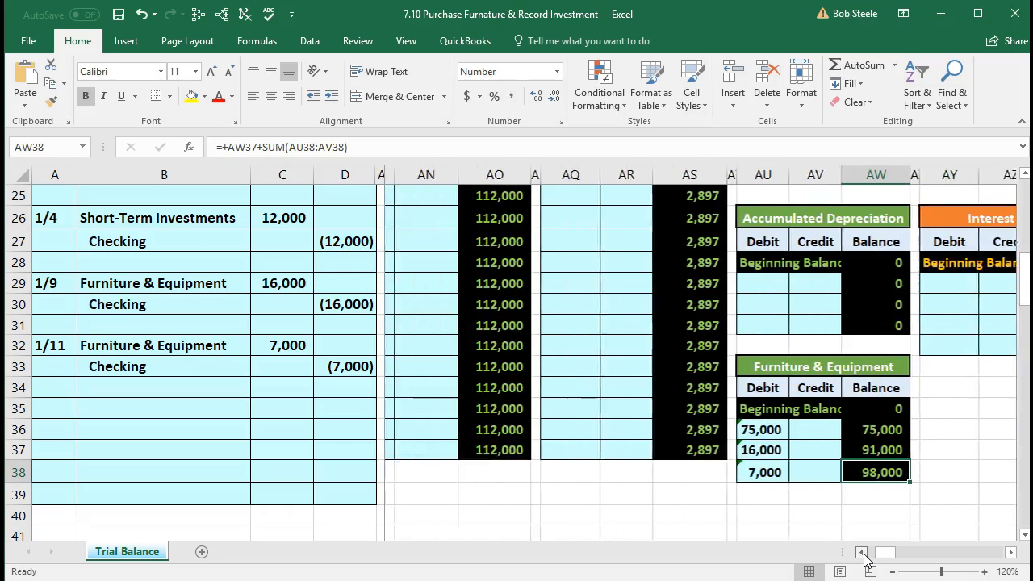
click(861, 552)
click(634, 472)
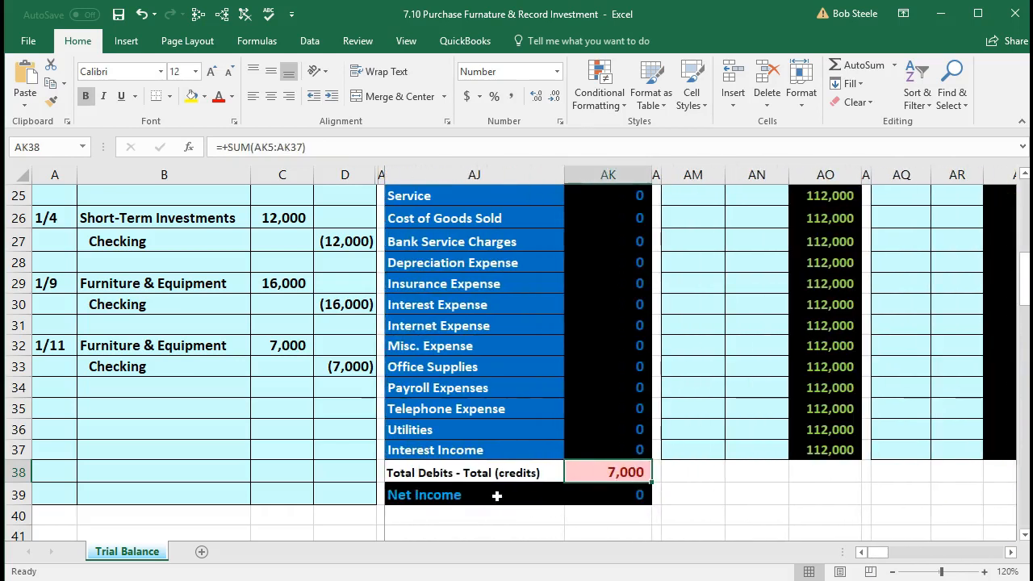
scroll(497, 496, up, 3)
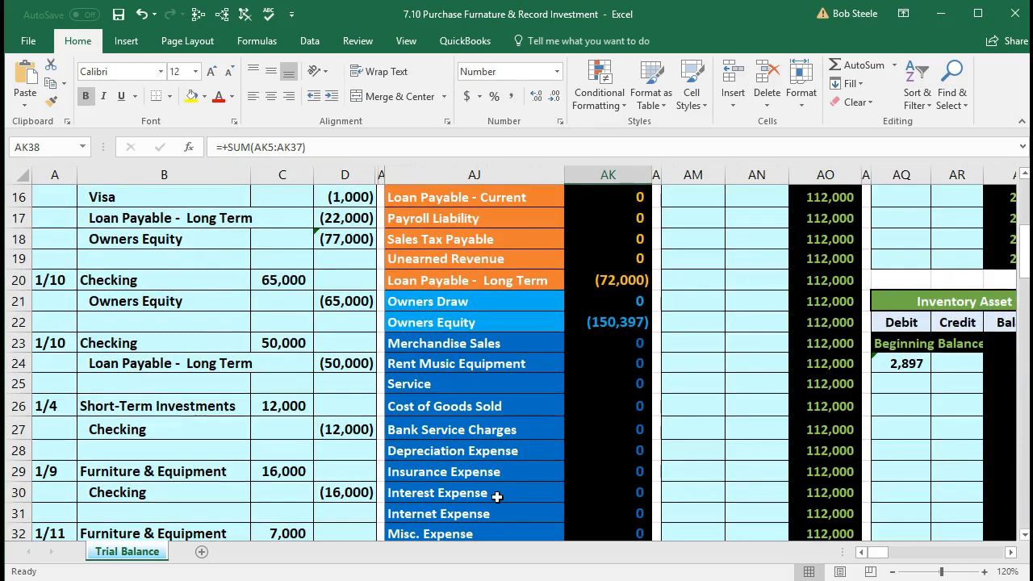
scroll(497, 497, up, 4)
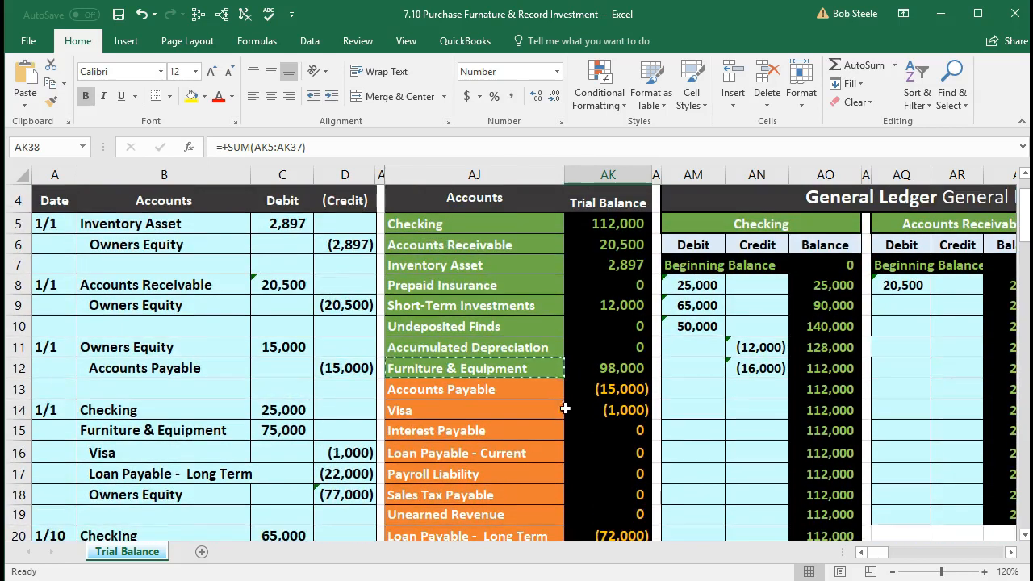
click(601, 368)
Review the 1/11 Checking credit in journal row 33 and the Checking amount in AK5 of the trial balance.
scroll(422, 501, down, 3)
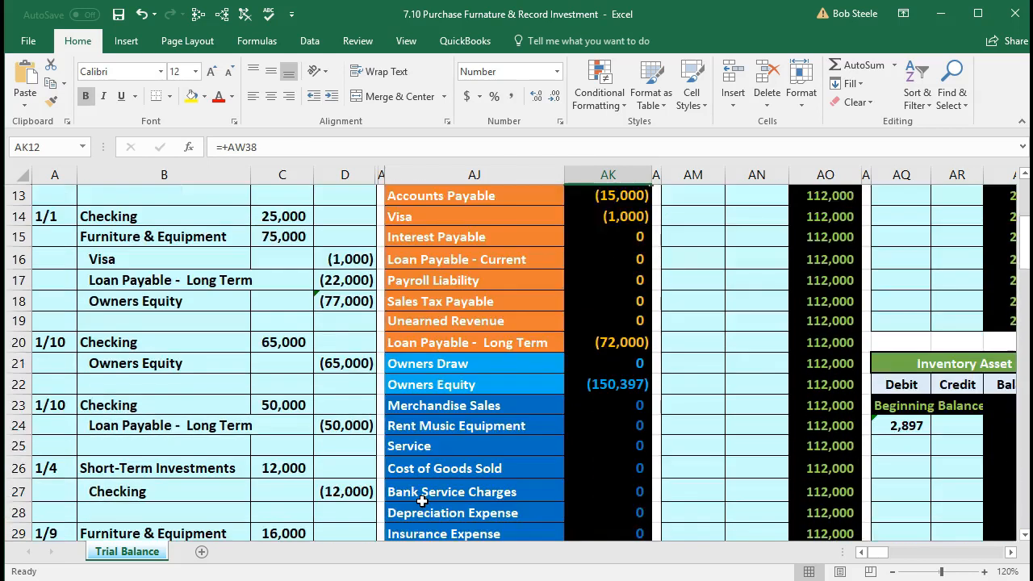
scroll(422, 501, down, 3)
drag(143, 428, 335, 426)
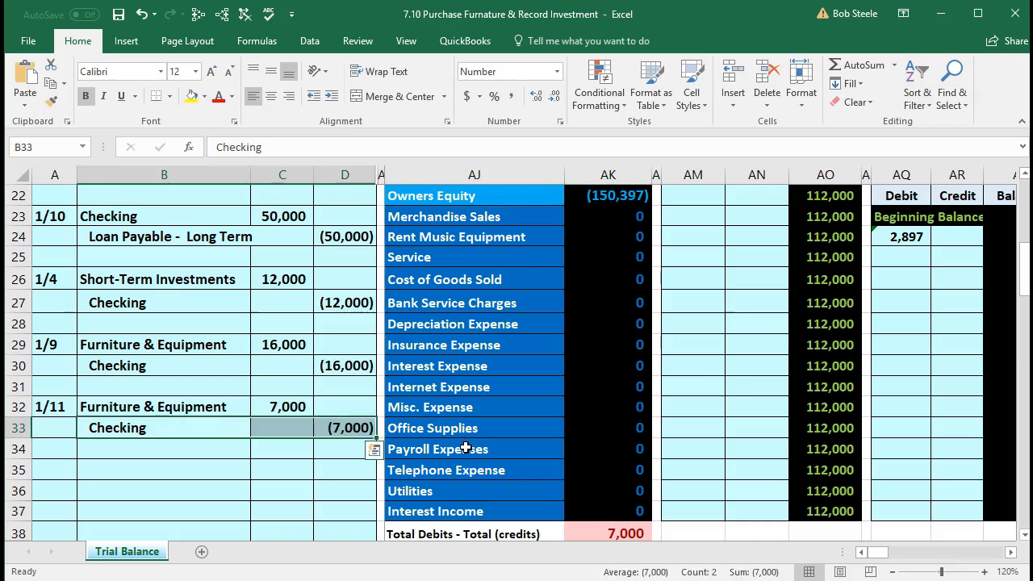
scroll(466, 449, up, 7)
click(578, 312)
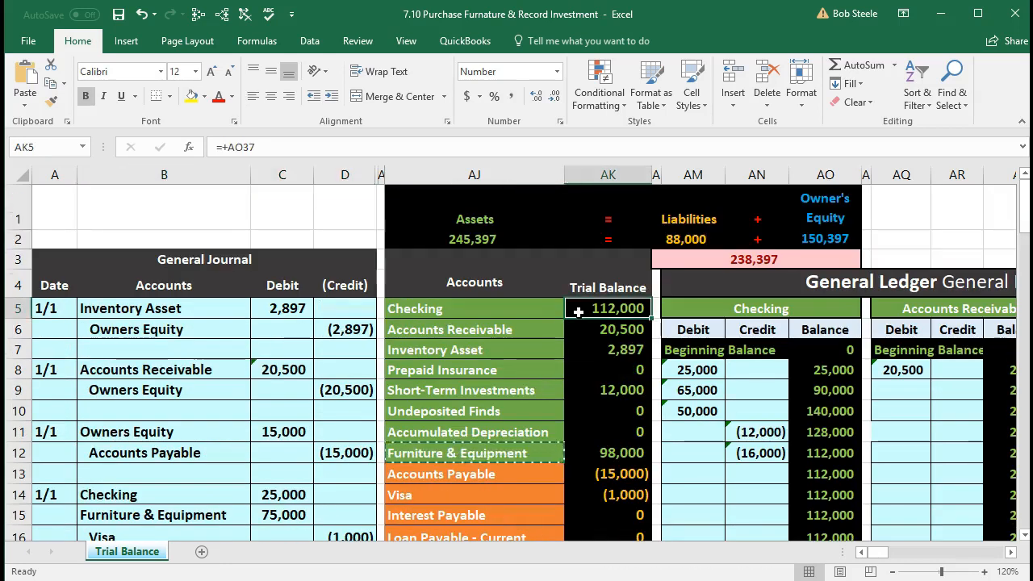
click(684, 312)
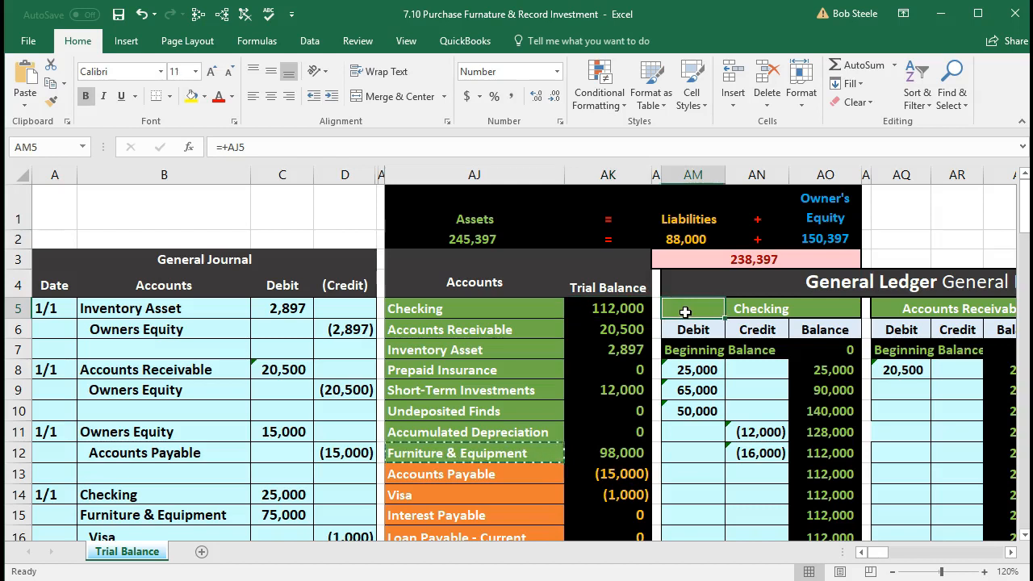
Post the 1/11 furniture purchase's credit in cell AN13 of the Checking ledger by linking it to journal cell D33.
click(751, 469)
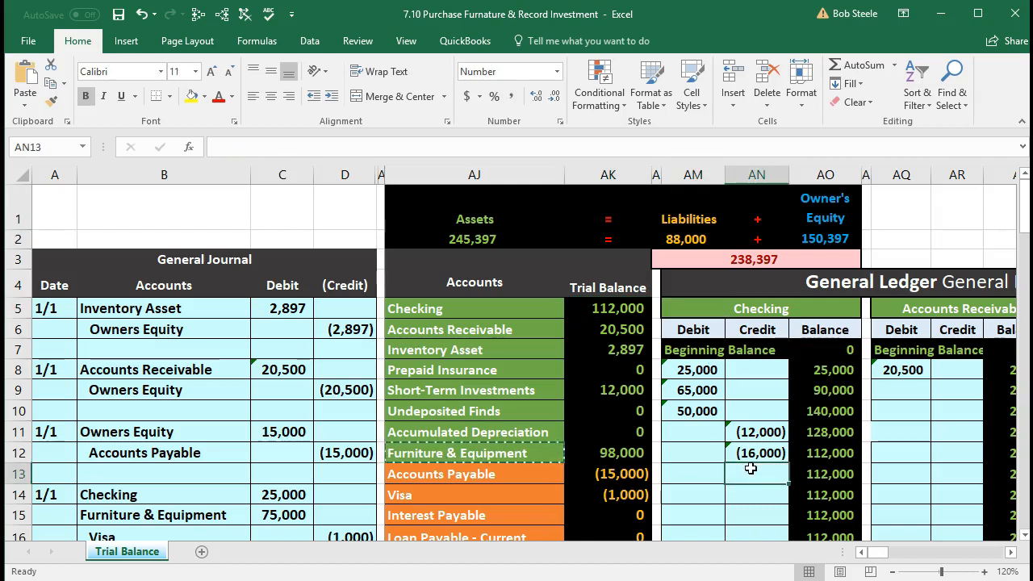
scroll(751, 468, down, 3)
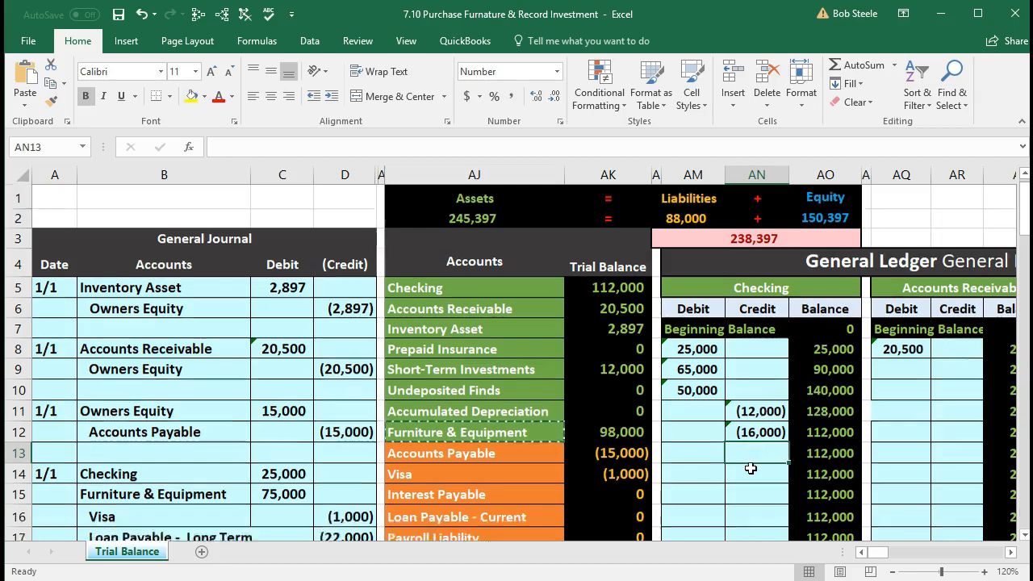
scroll(750, 468, down, 3)
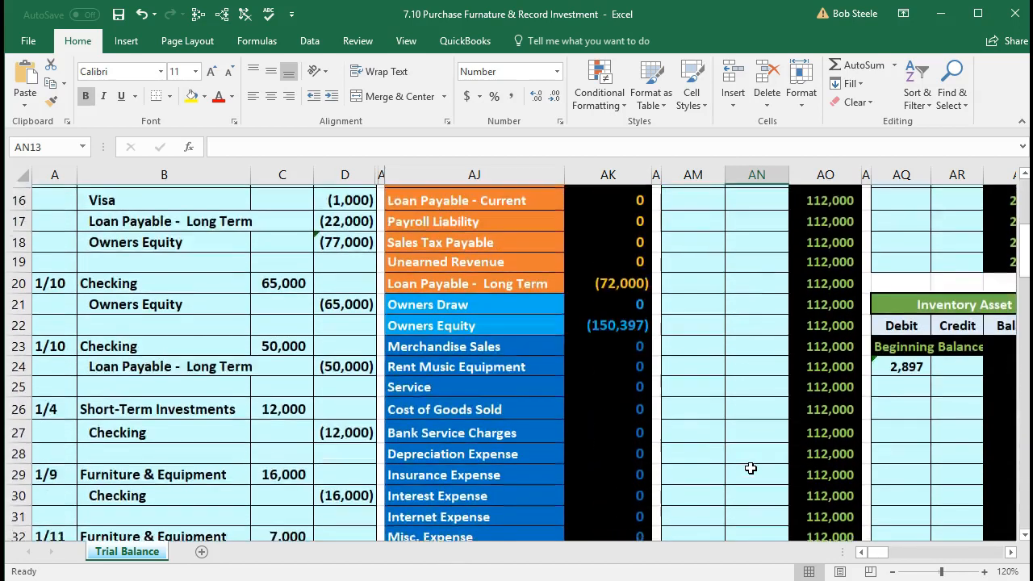
scroll(641, 410, up, 2)
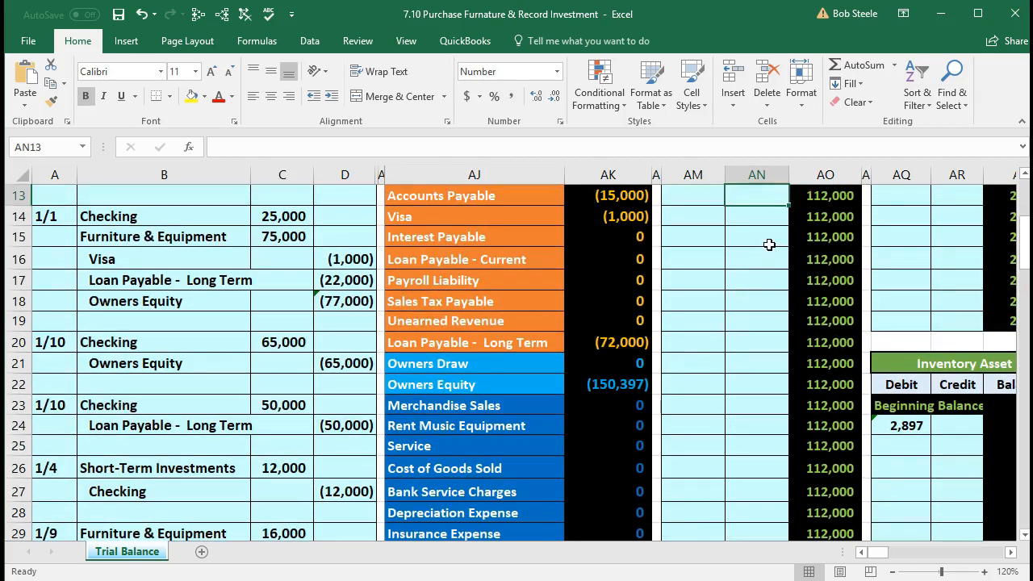
click(892, 571)
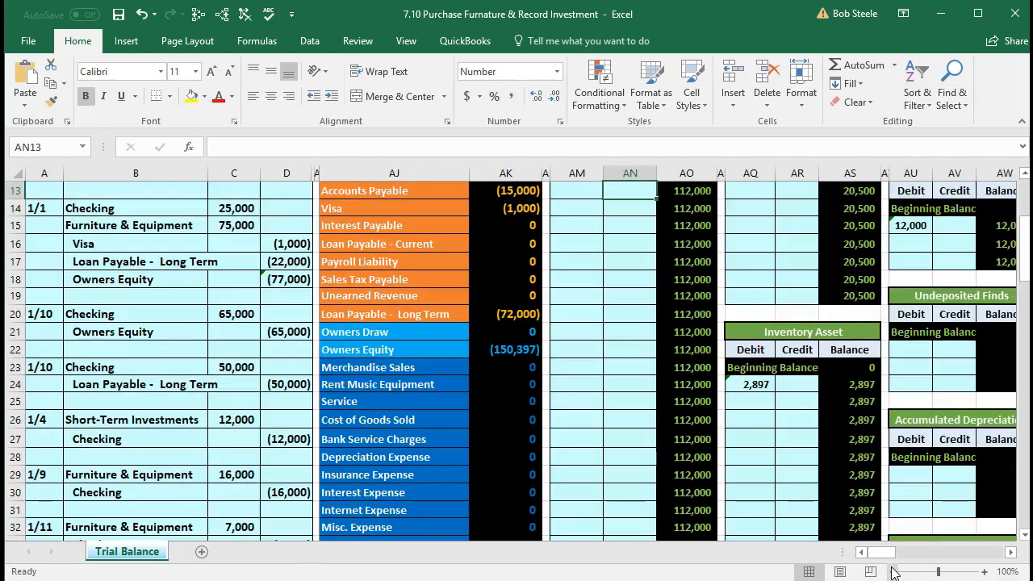
click(892, 571)
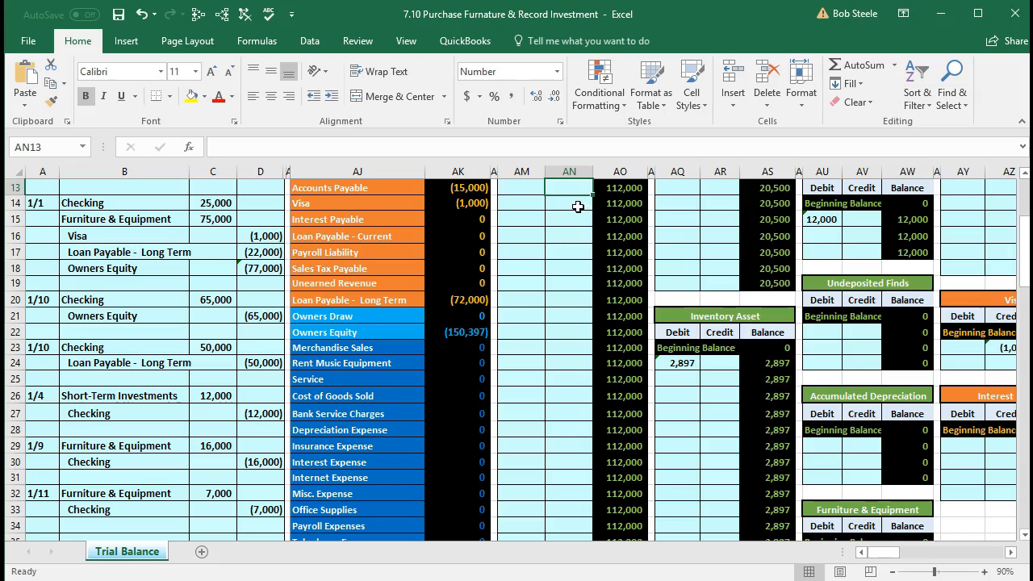
text(=)
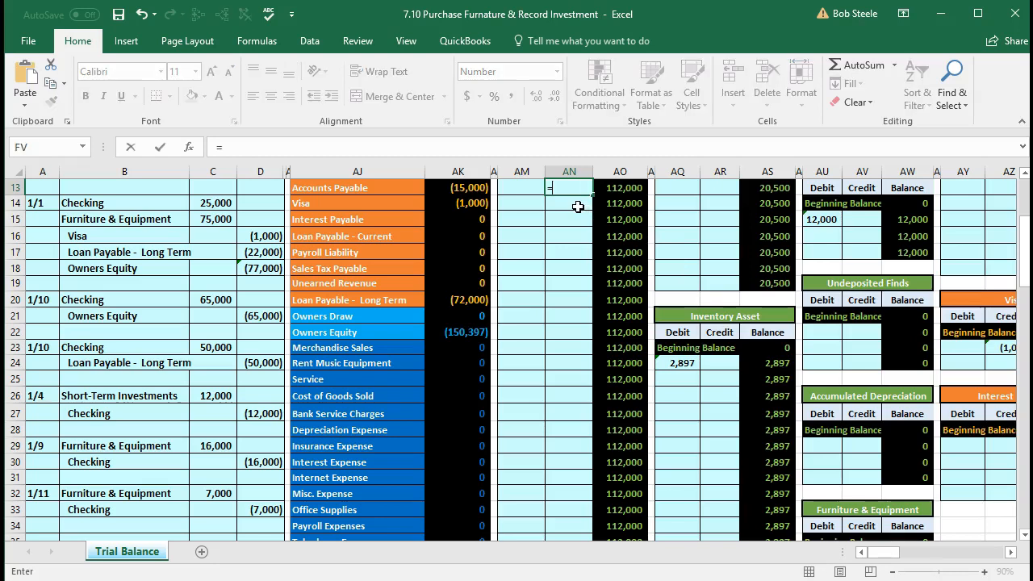
click(260, 515)
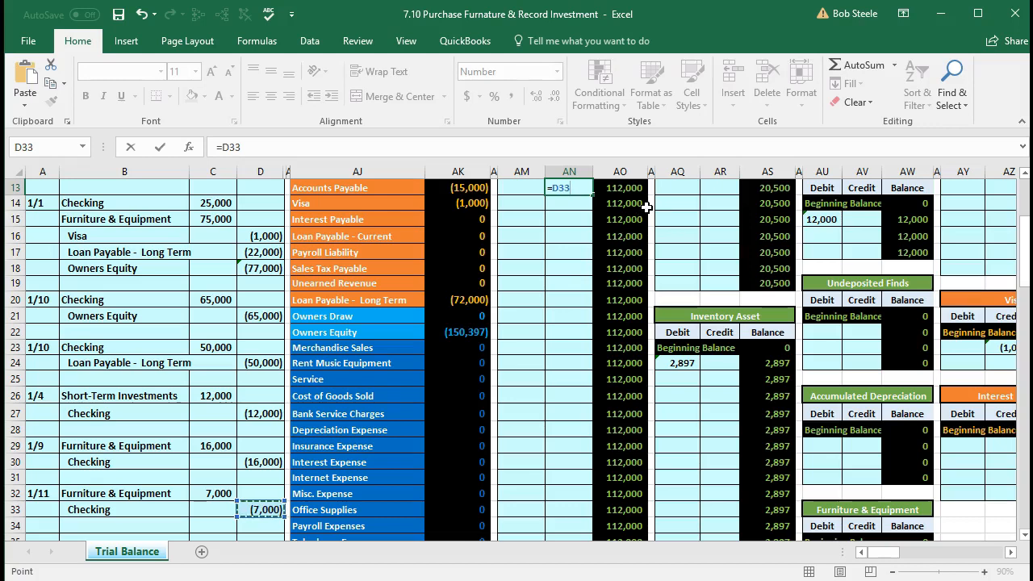
key(Return)
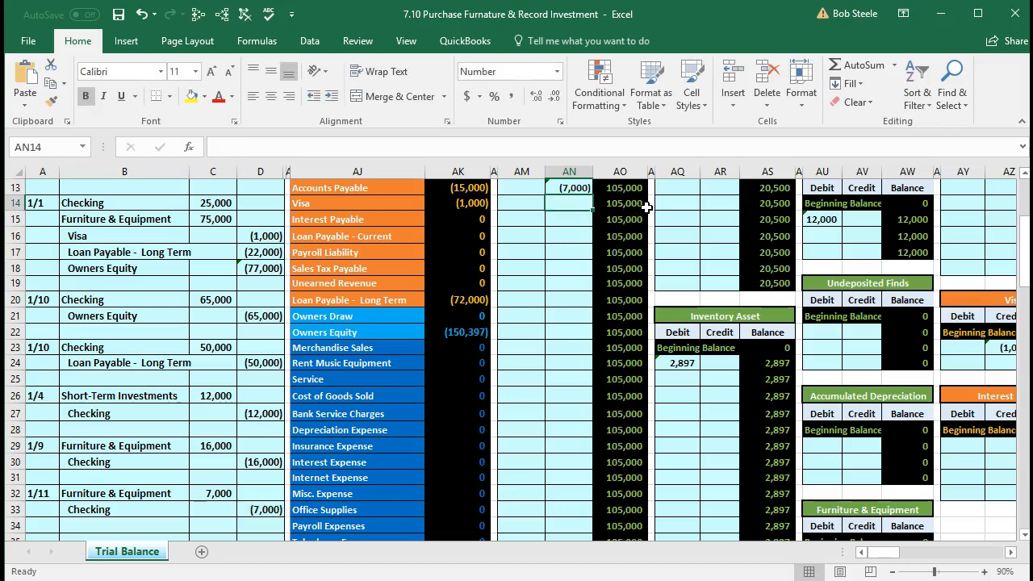
Examine the posted Checking credit in AN13 and its link formula alongside the running balance.
scroll(601, 309, up, 2)
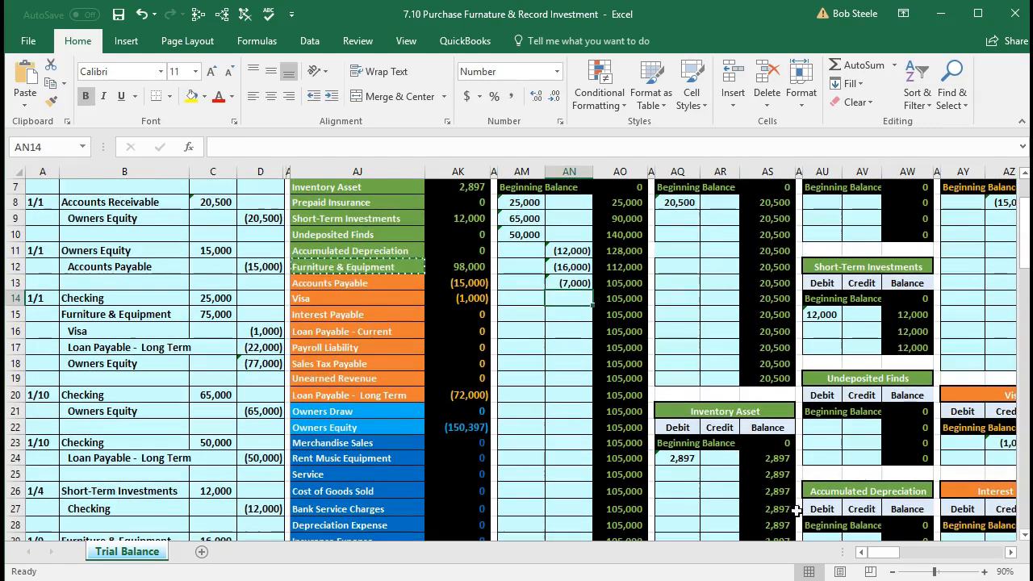
click(984, 571)
click(984, 572)
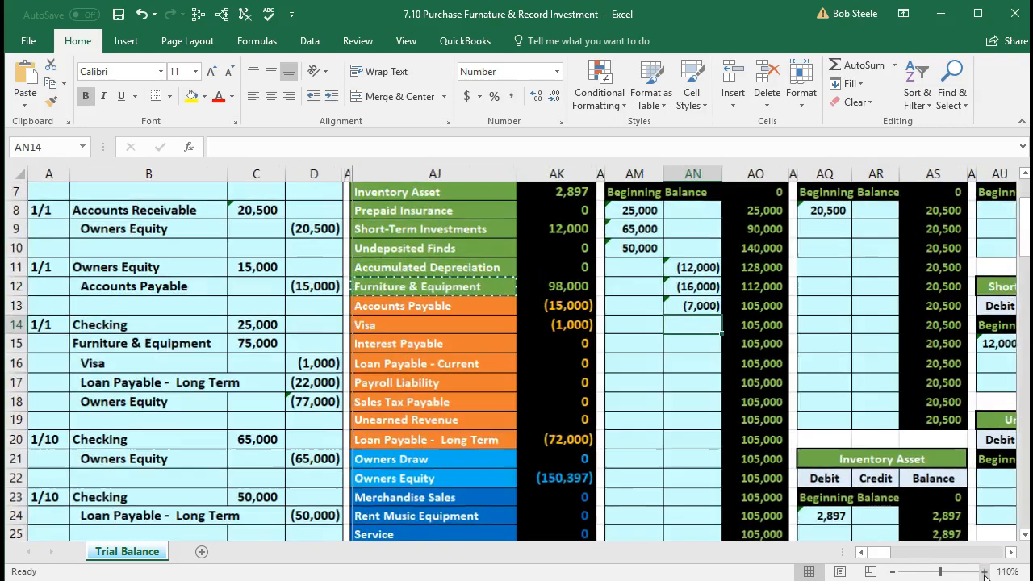
click(984, 571)
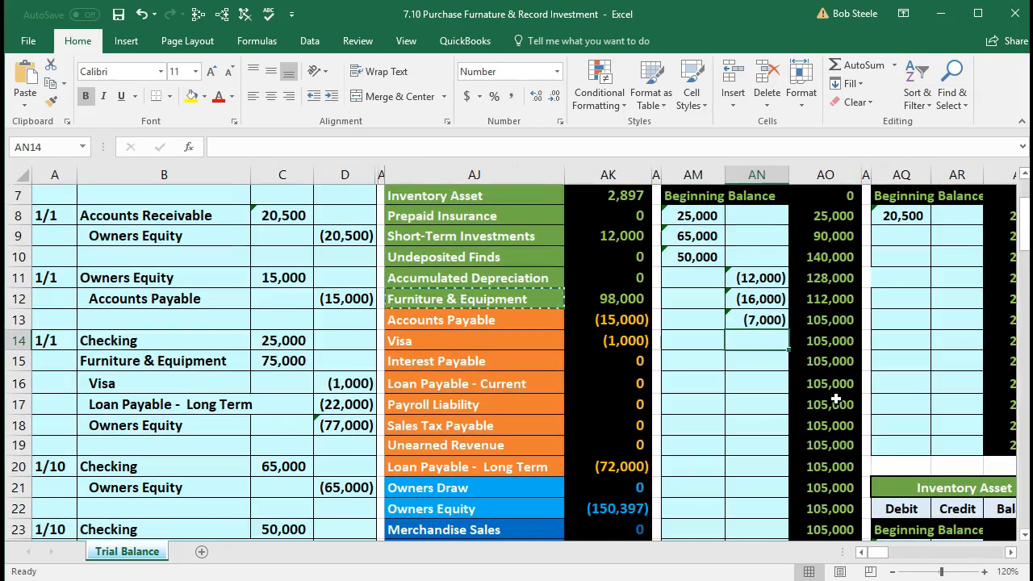
click(759, 320)
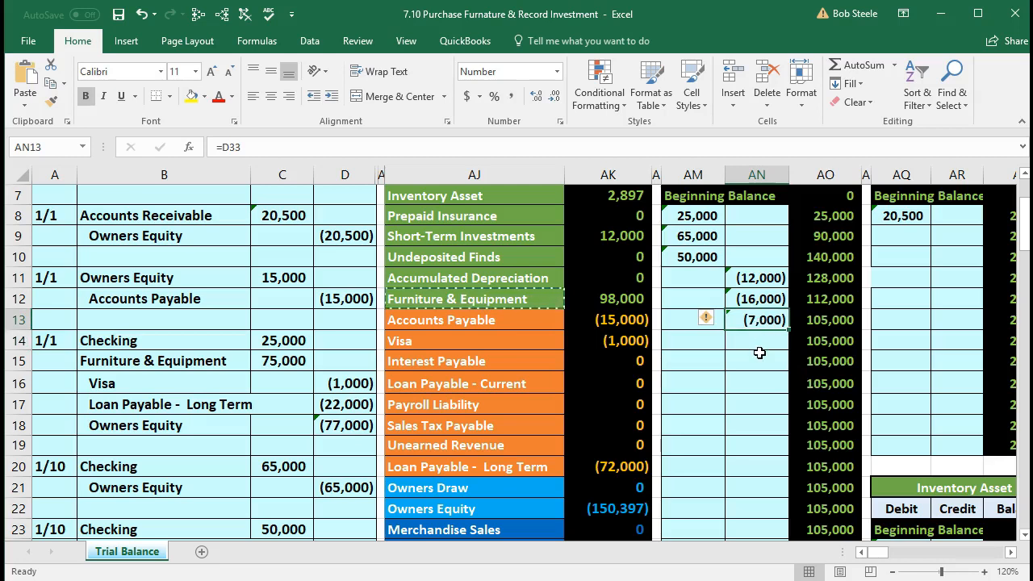
double_click(766, 325)
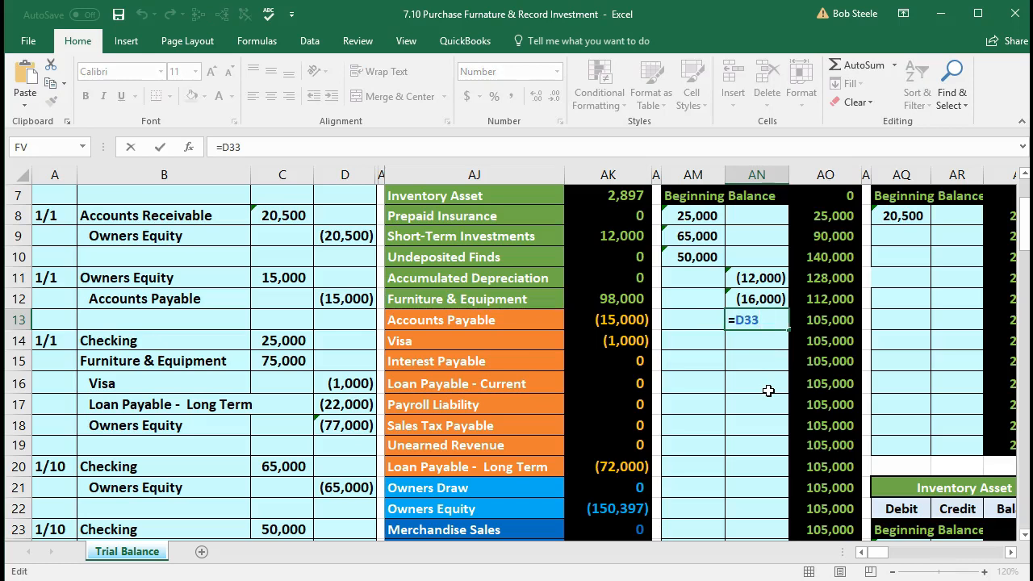
key(Return)
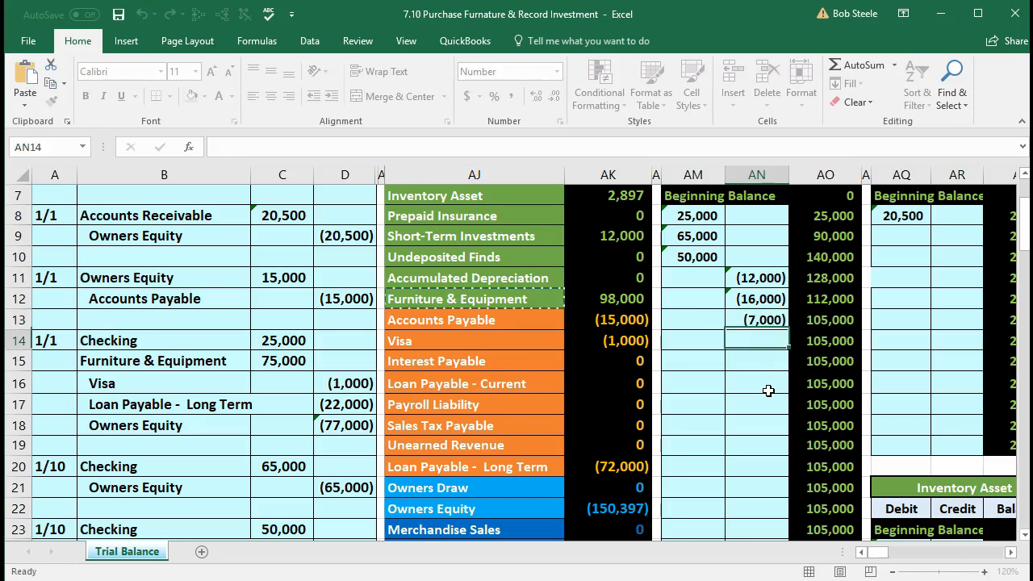
Check the debits-minus-credits total in AK38 and the Assets formula in AJ2.
click(501, 458)
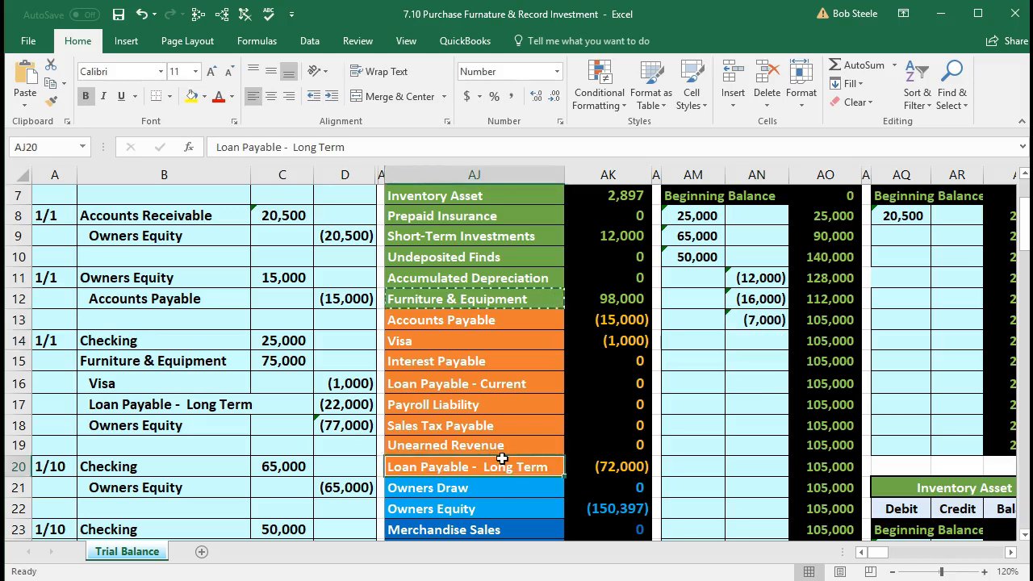
scroll(500, 458, down, 6)
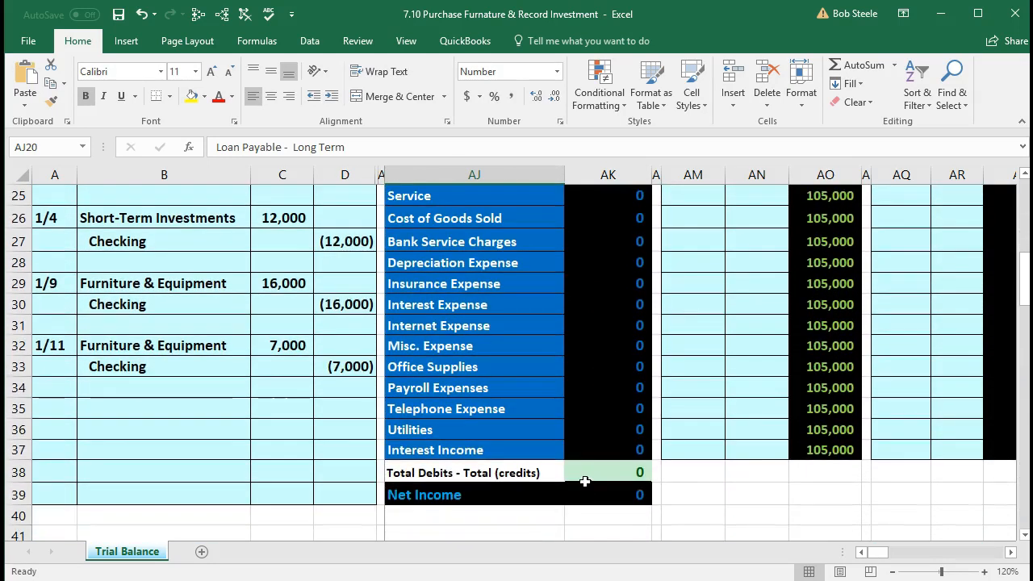
click(587, 479)
scroll(586, 498, up, 8)
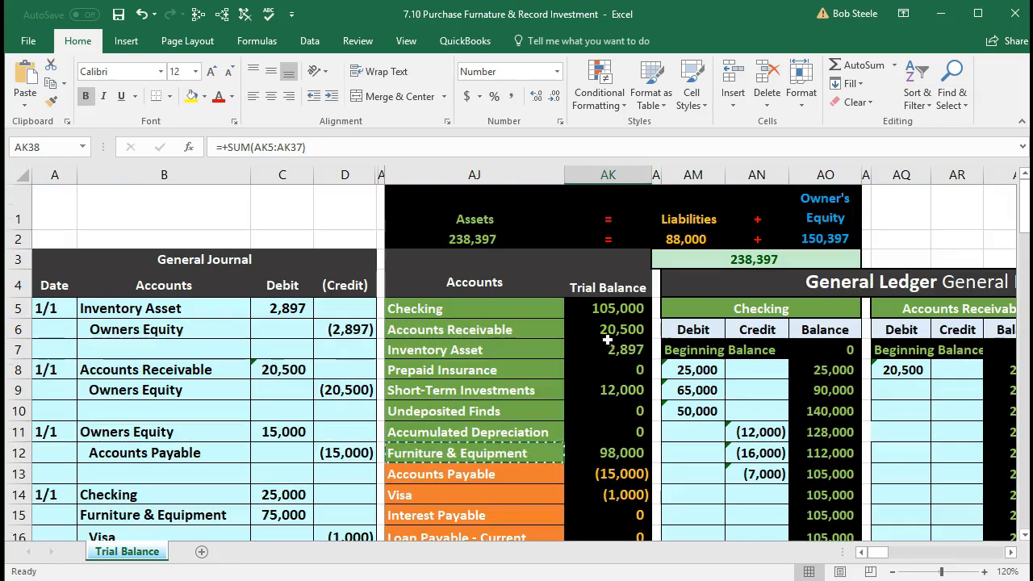
click(482, 239)
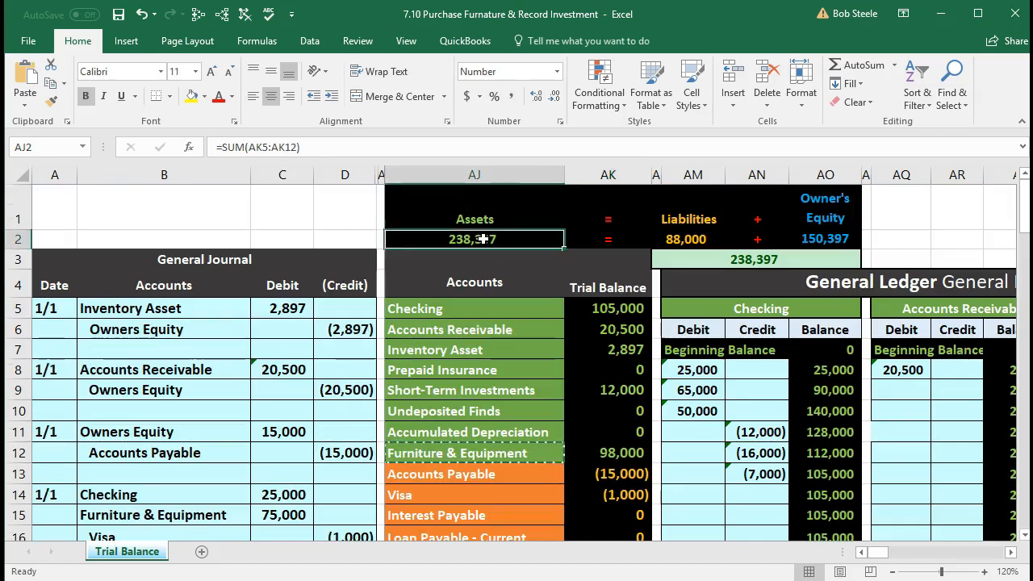
double_click(484, 238)
key(Return)
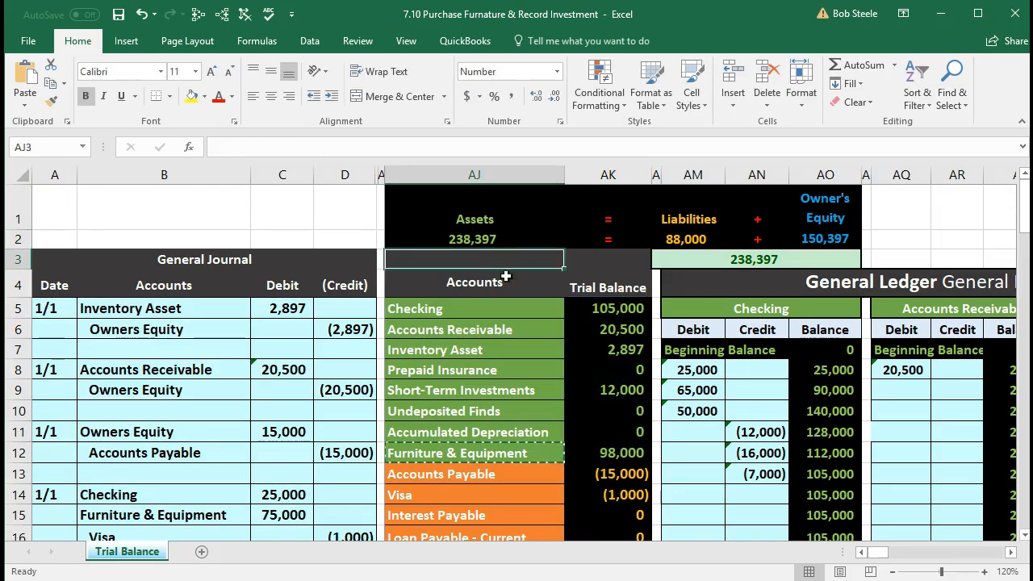
Examine the liability and equity amounts in AK13:AK22 and the range summed by the AK38 total formula.
scroll(593, 334, down, 2)
drag(600, 320, 583, 516)
scroll(582, 517, down, 2)
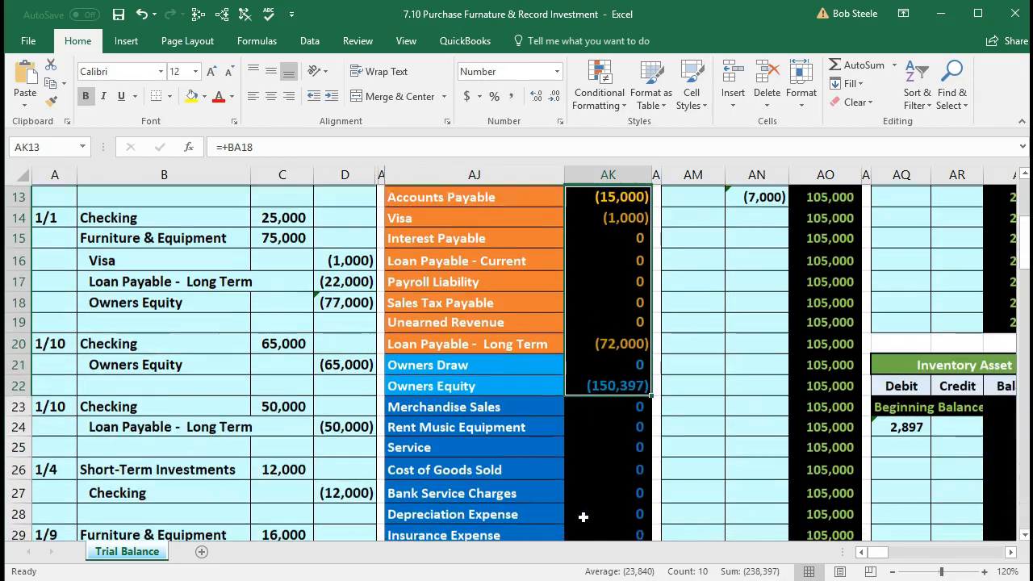
scroll(583, 517, down, 3)
click(595, 526)
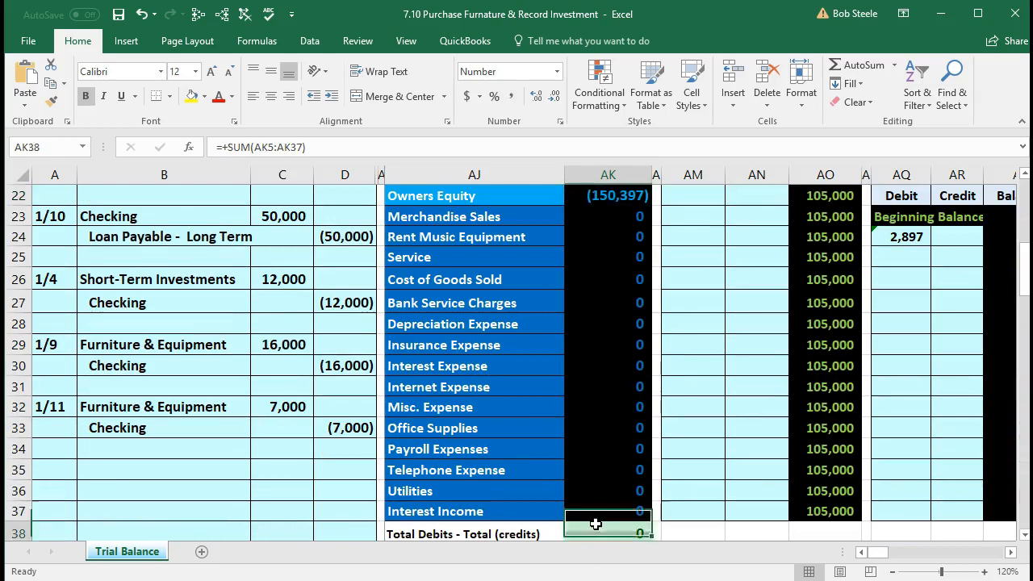
double_click(595, 524)
scroll(593, 522, up, 7)
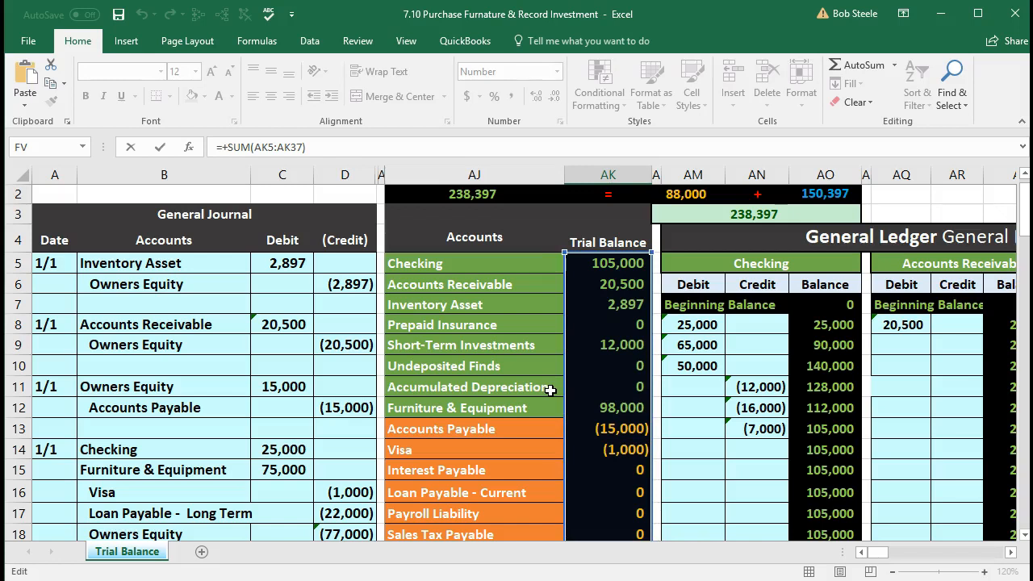
key(Return)
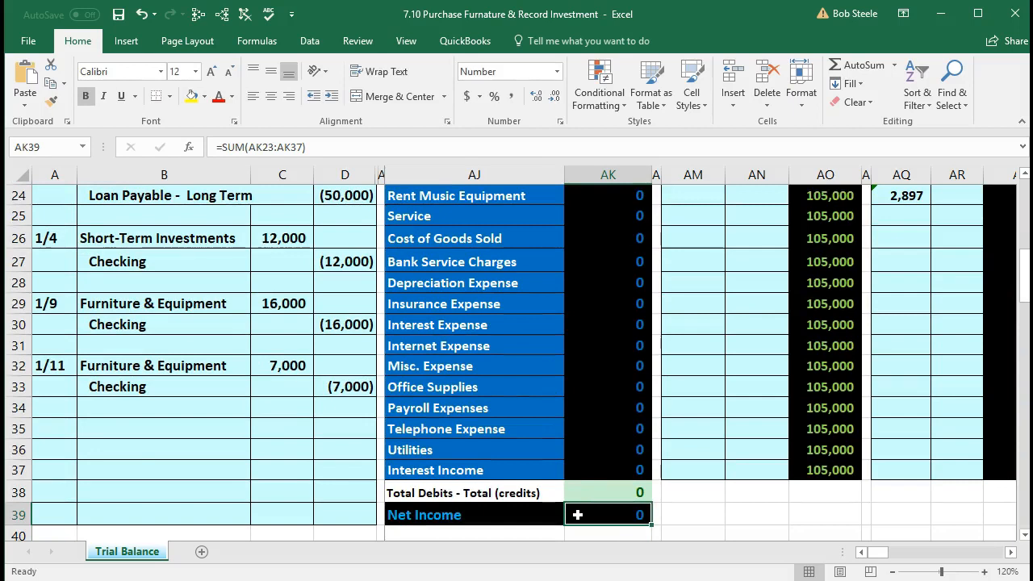
Inspect the Assets, Liabilities and Owner's Equity formulas in the accounting equation on row 2.
scroll(578, 514, up, 8)
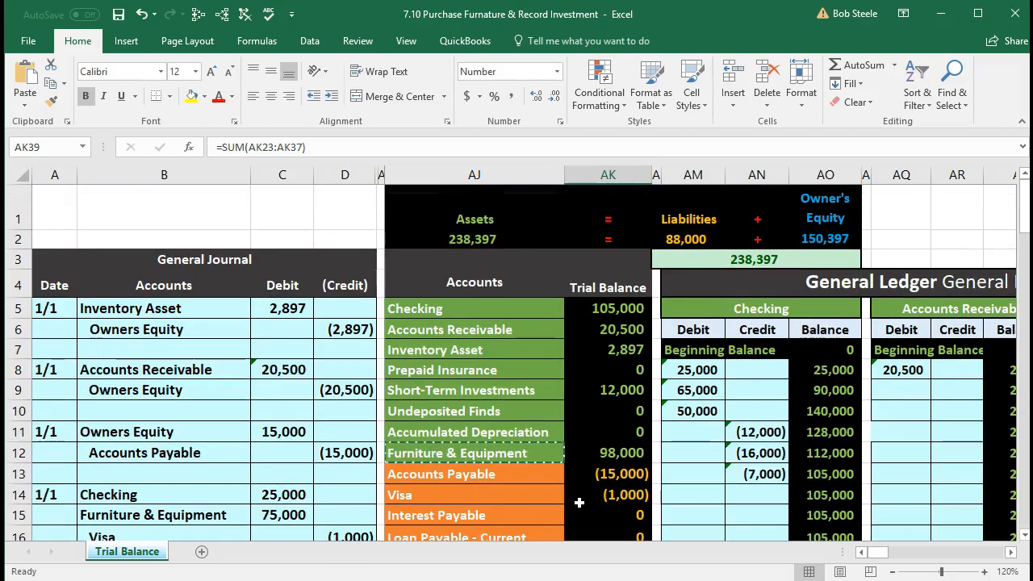
double_click(488, 239)
key(Return)
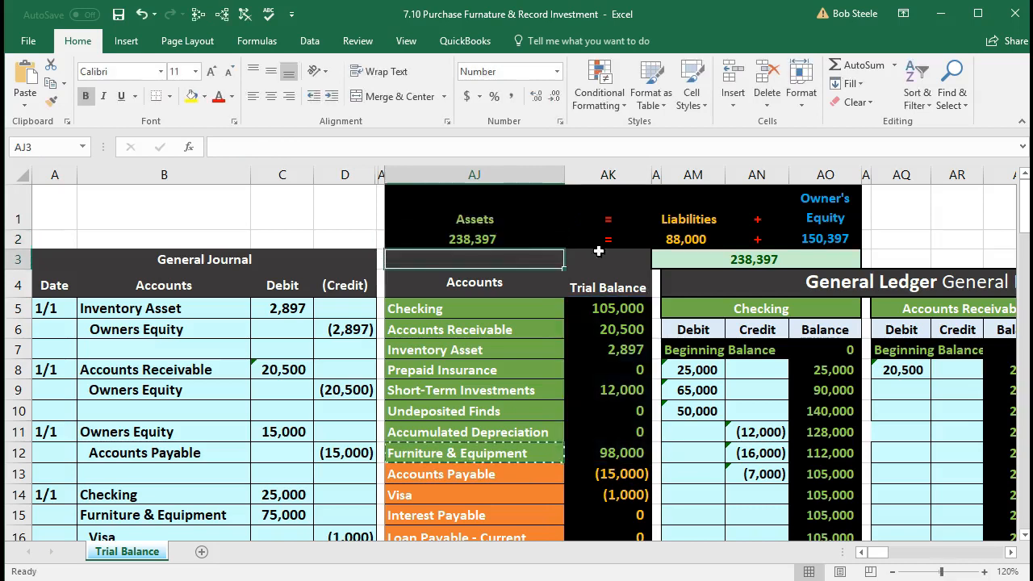
double_click(676, 238)
scroll(678, 236, down, 1)
key(Return)
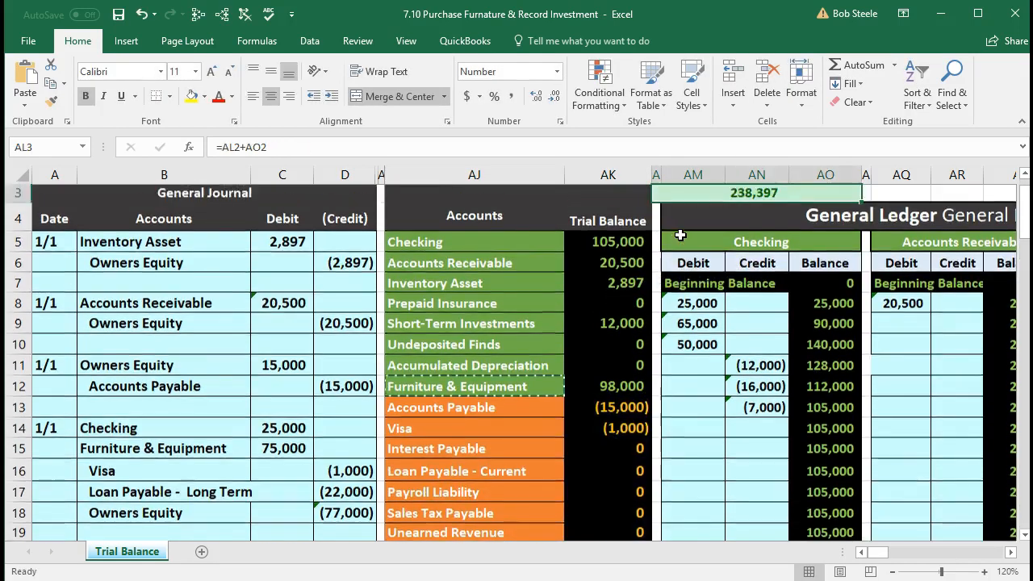
scroll(680, 235, up, 1)
double_click(823, 239)
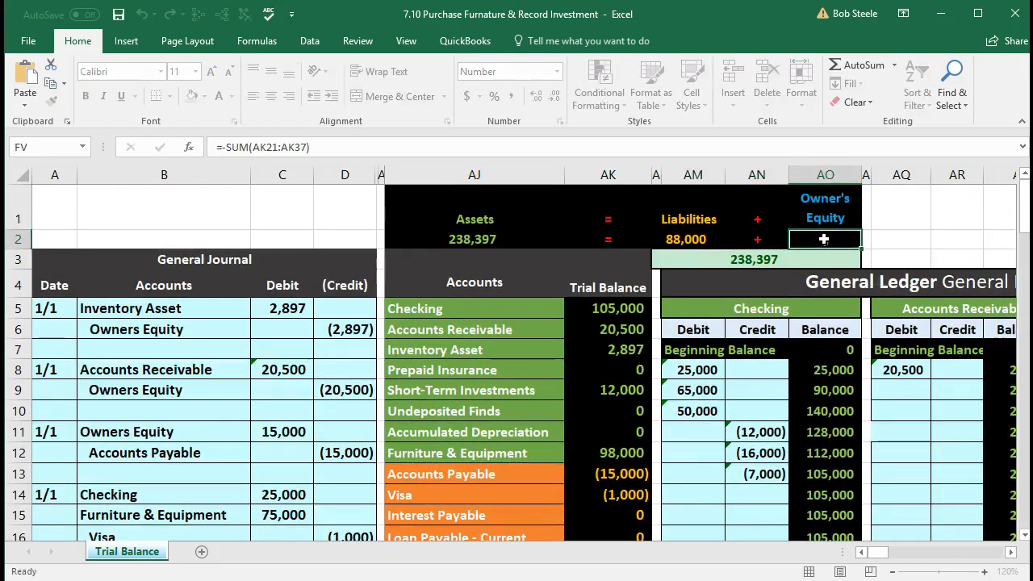
key(Return)
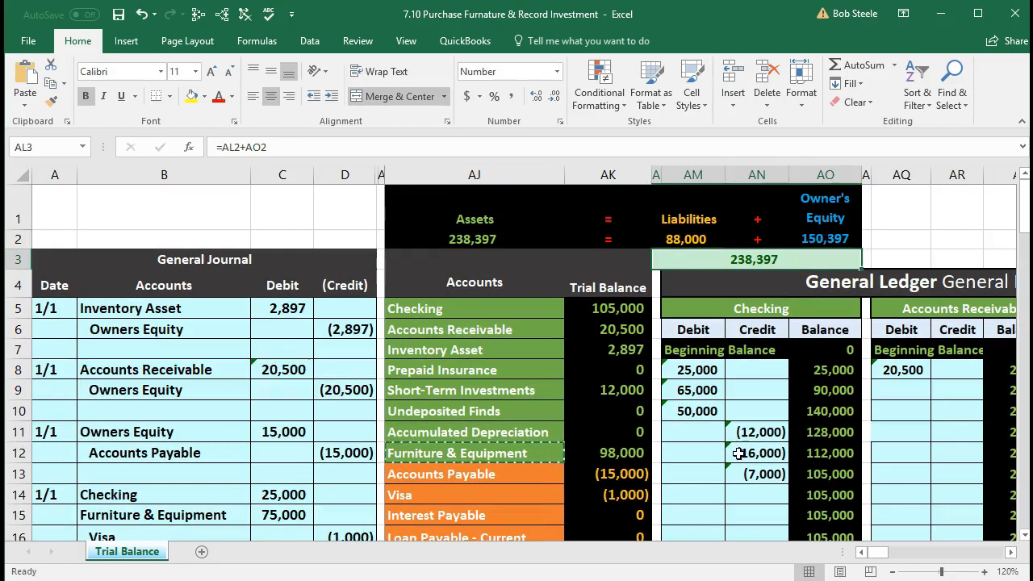
Review the trial balance amounts from Checking in AK5 through Loan Payable - Long Term in AK20.
drag(620, 308, 613, 426)
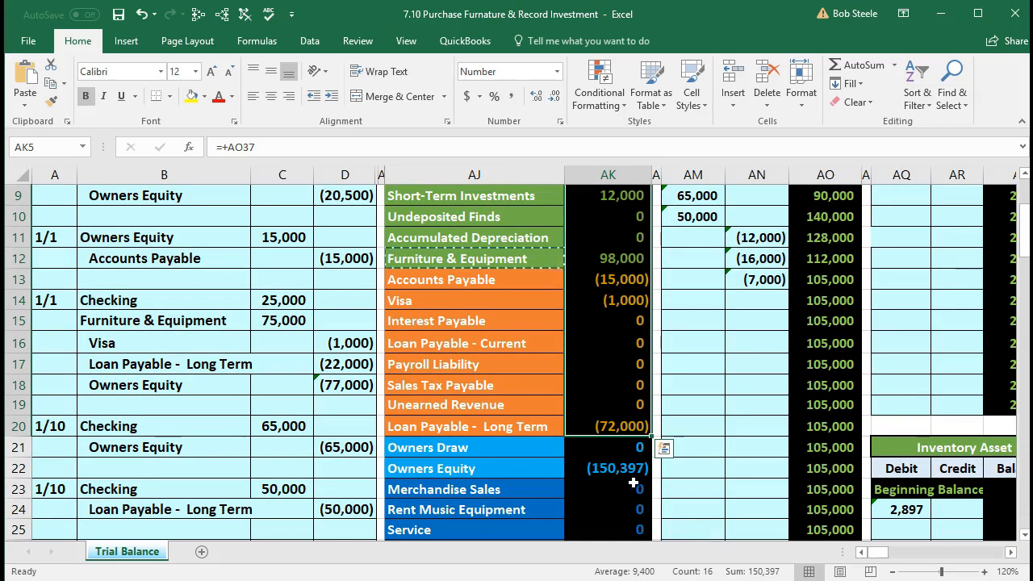
click(606, 425)
scroll(605, 425, up, 3)
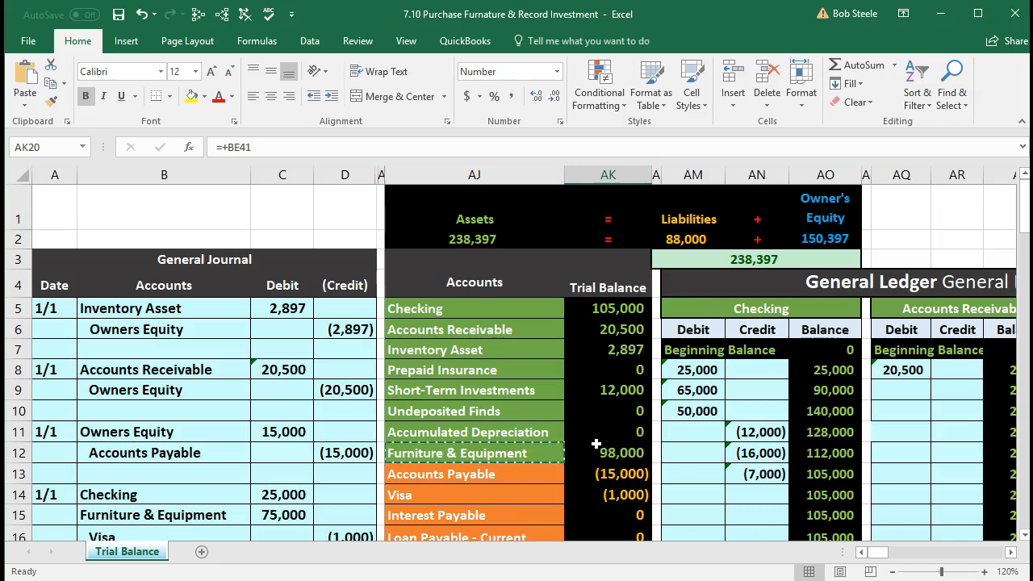
Review the trial balance from Checking through the expense accounts and the debits-minus-credits total in AK38.
scroll(596, 444, down, 4)
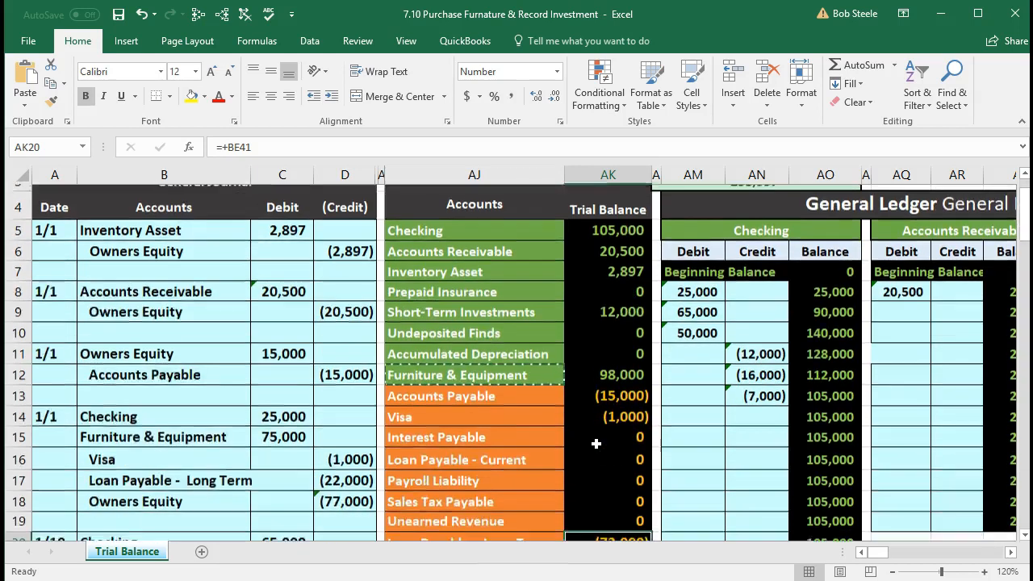
scroll(595, 444, down, 3)
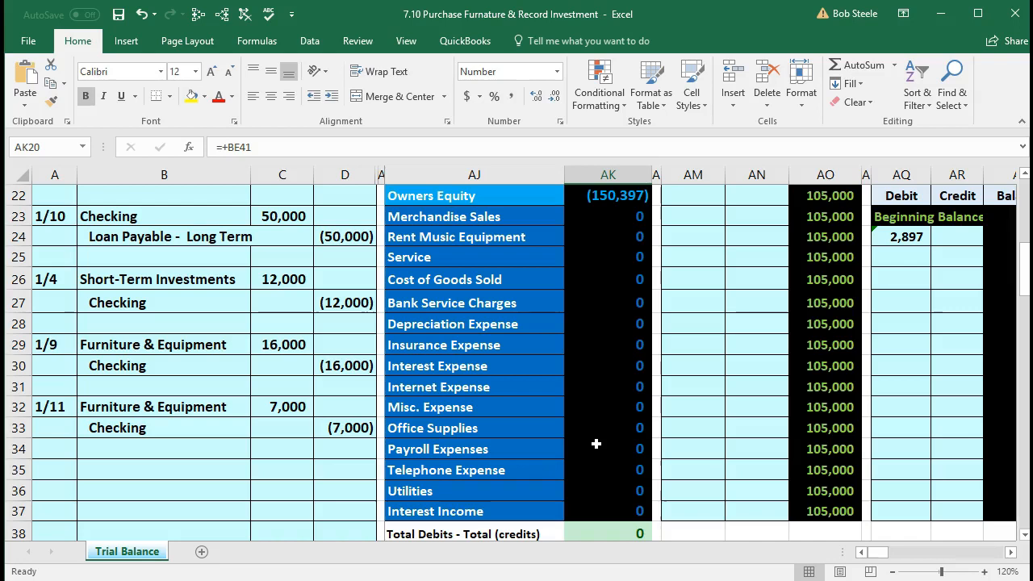
scroll(595, 444, up, 7)
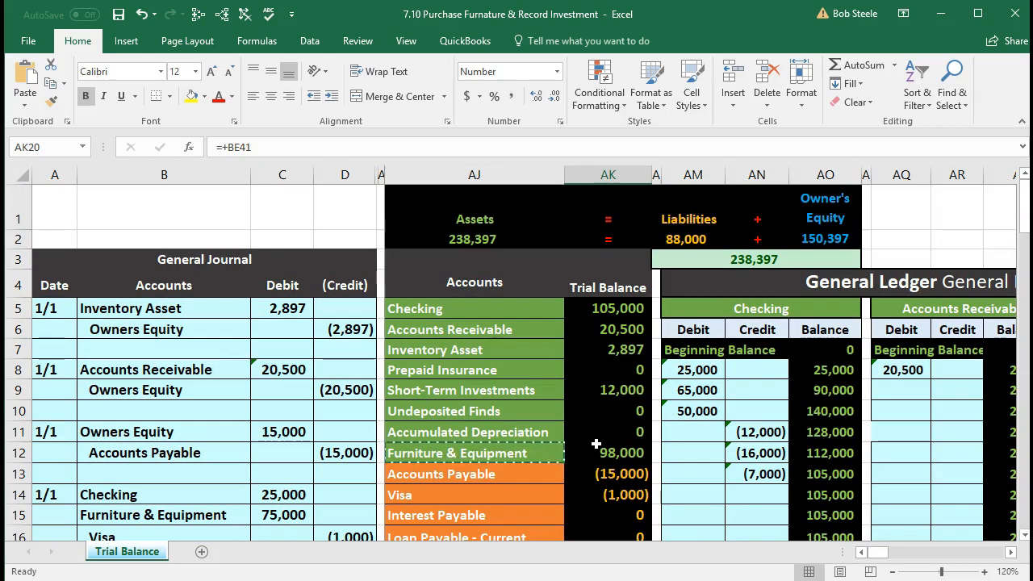
Trace the dependents of the Checking balance in AK5 and the Furniture & Equipment balance in AK12.
click(599, 313)
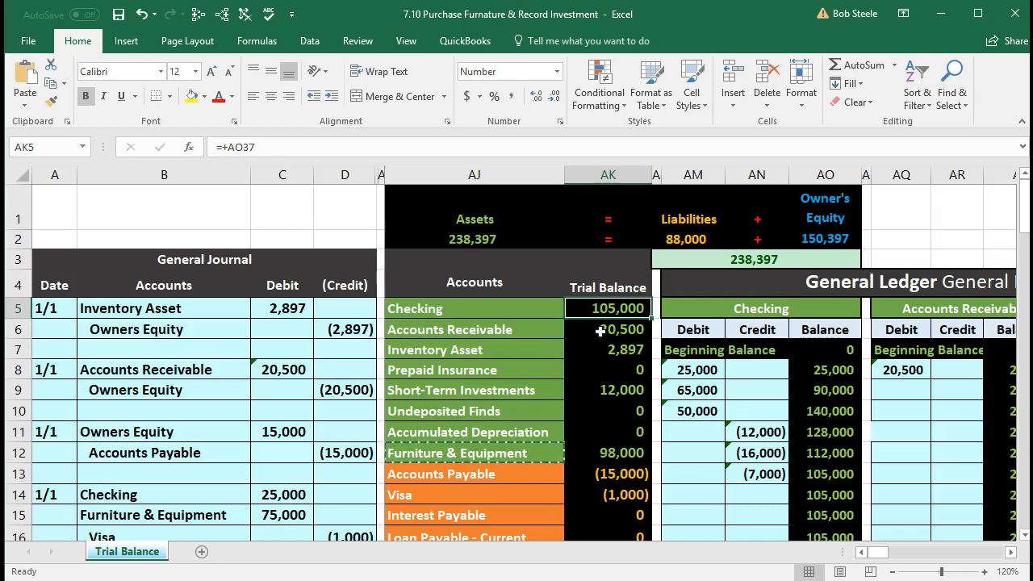
click(219, 18)
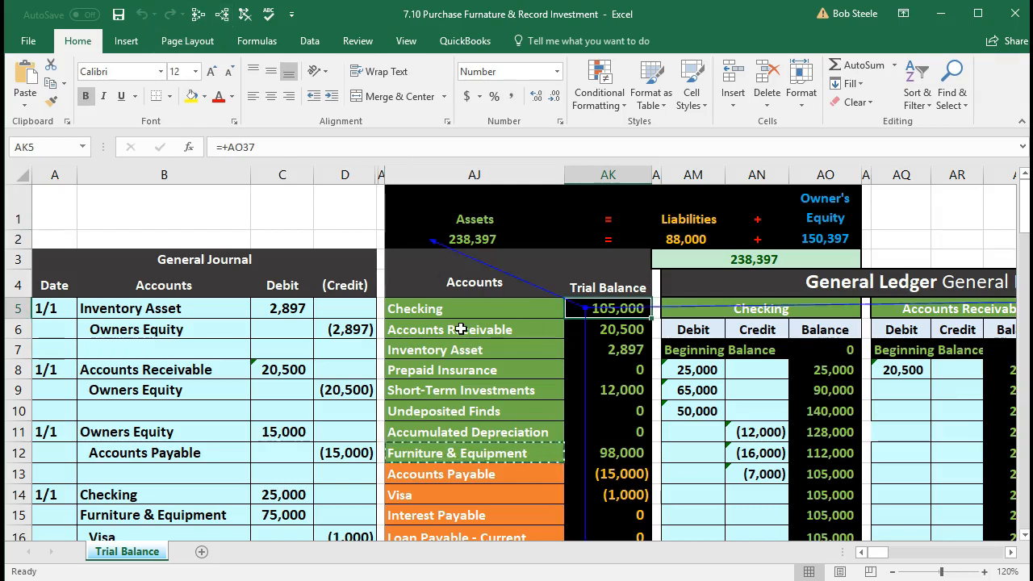
click(618, 455)
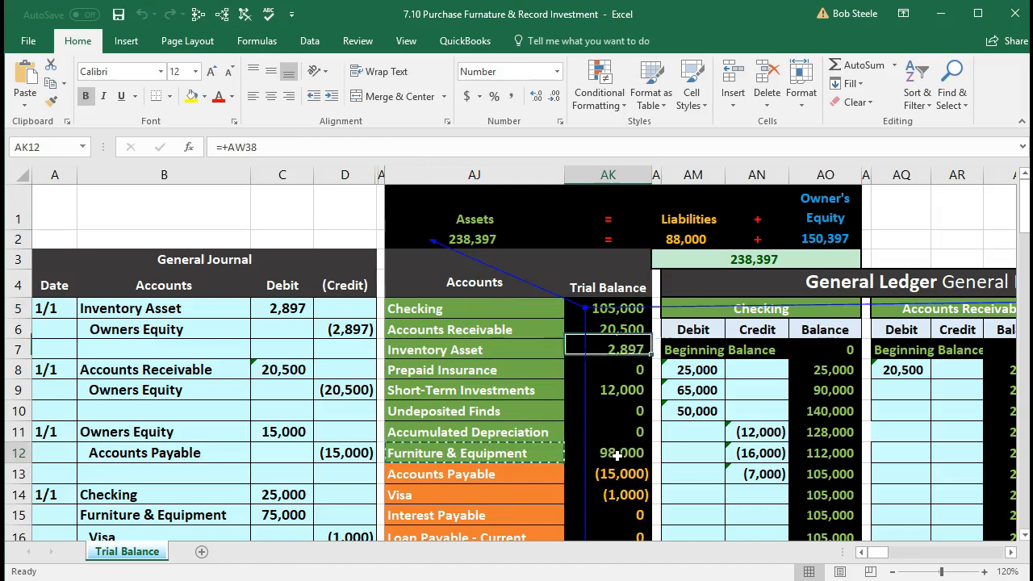
click(219, 18)
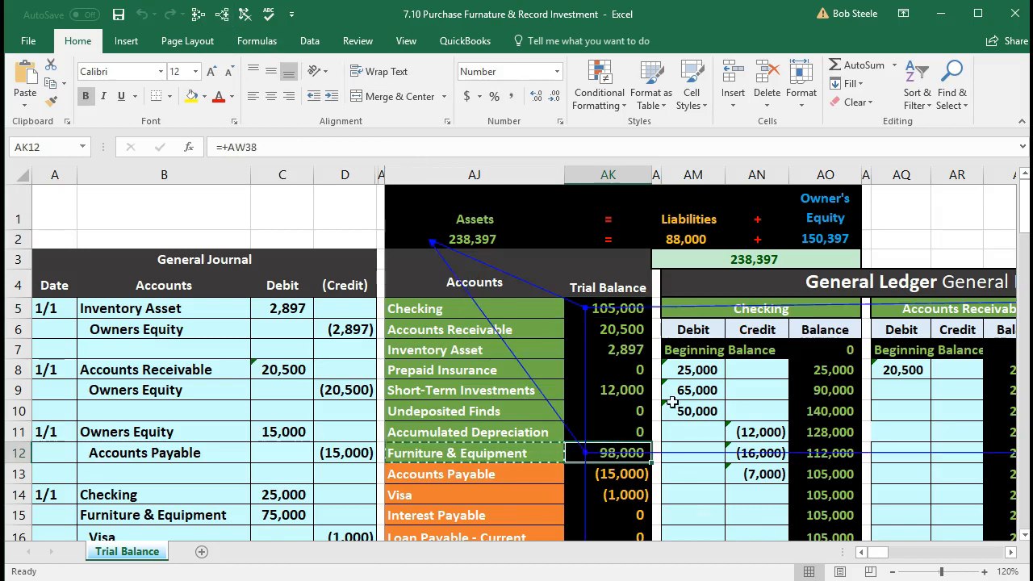
scroll(685, 411, down, 2)
scroll(685, 411, up, 2)
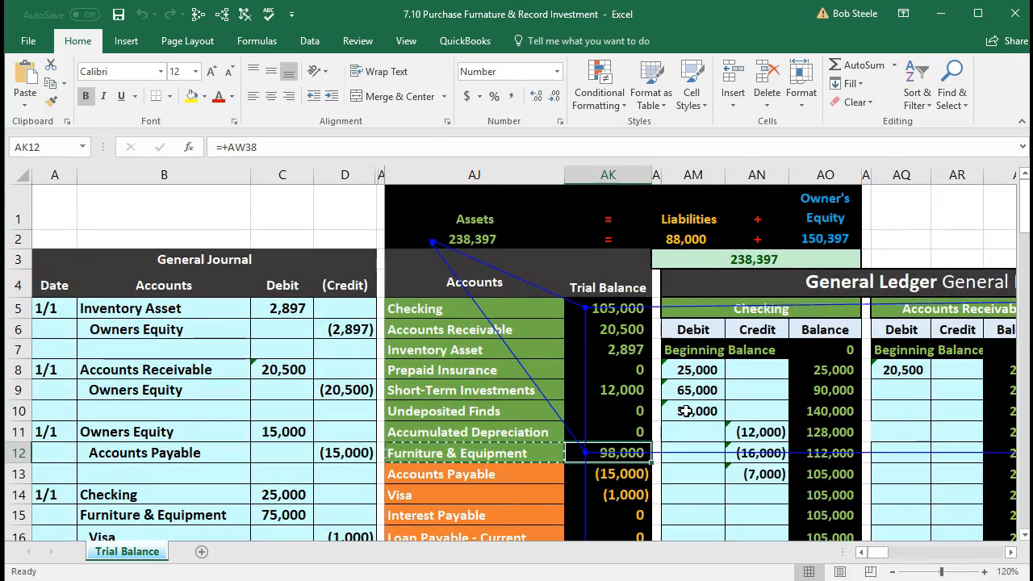
Follow the dependent arrows across the general ledger to the Cash and Furniture & Equipment lines of the Balance Sheet.
key(Right)
key(Right)
key(Right)
key(Right)
key(Right)
key(Right)
key(Right)
key(Right)
key(Right)
key(Right)
key(Right)
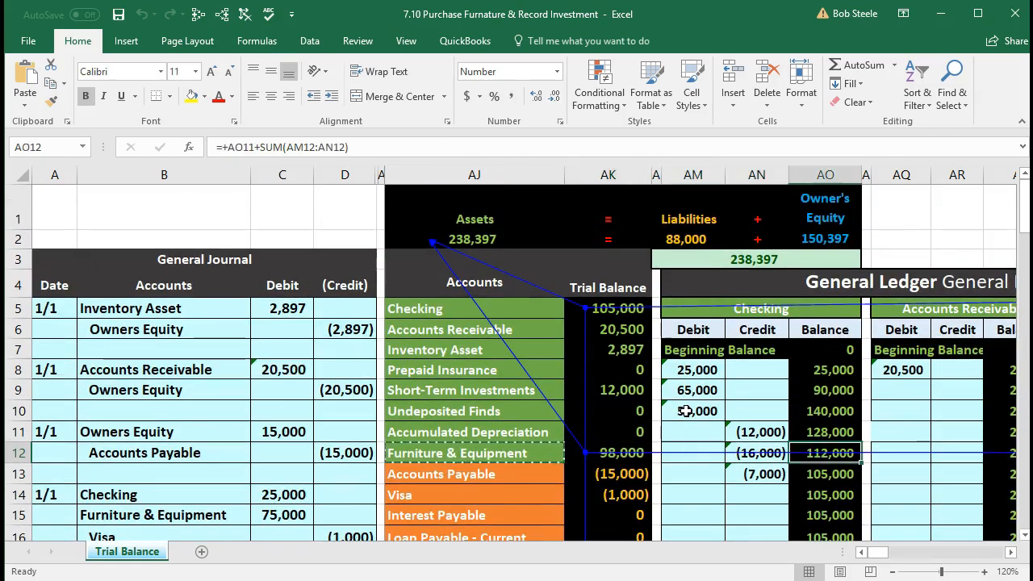
key(Right)
key(Right)
key(Right)
key(Right)
key(Right)
key(Right)
key(Right)
key(Right)
key(Right)
key(Right)
key(Right)
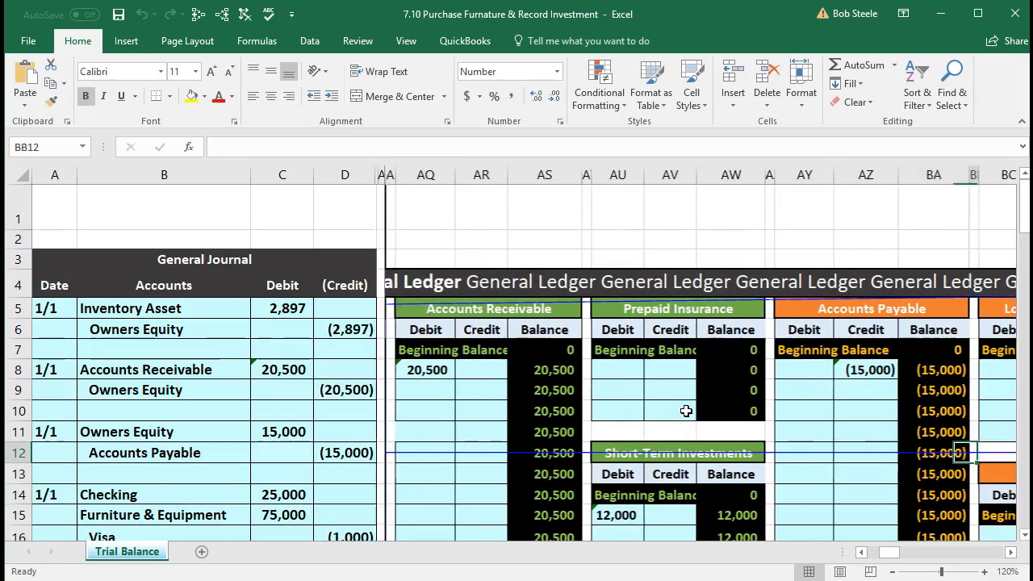
key(Right)
key(Right)
key(Right)
key(Right)
key(Right)
key(Right)
key(Right)
key(Right)
key(Right)
key(Right)
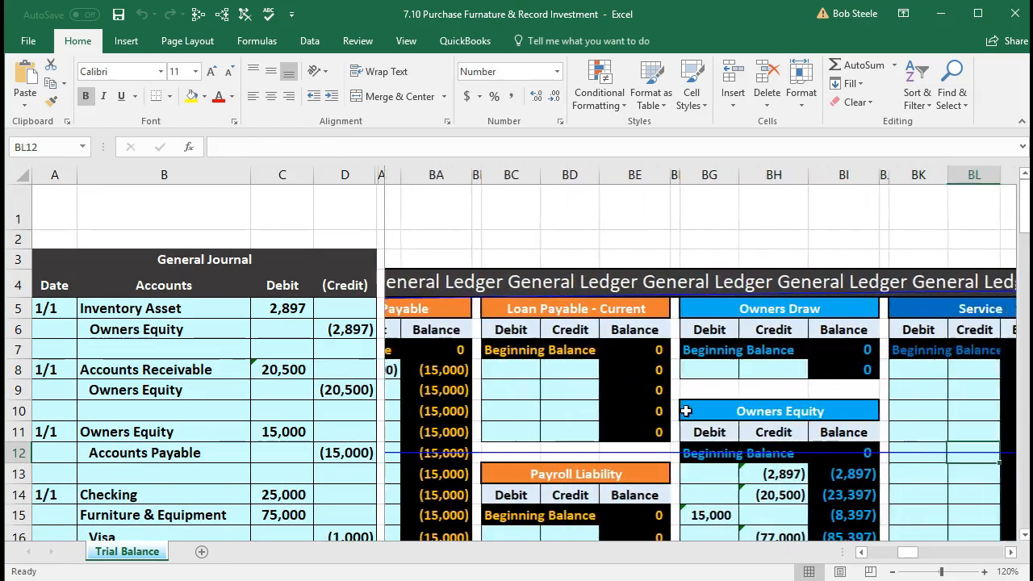
key(Right)
key(Right)
key(Right)
key(Right)
key(Right)
key(Right)
key(Right)
key(Right)
key(Right)
key(Right)
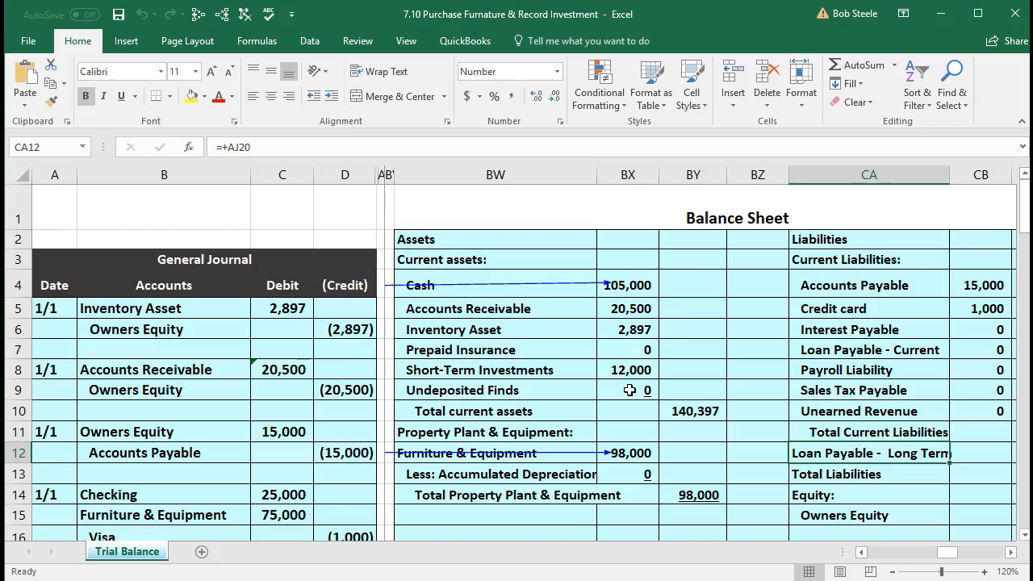
Inspect the Cash formula in BX4 and the Total current assets formula in BY10 on the Balance Sheet.
click(630, 285)
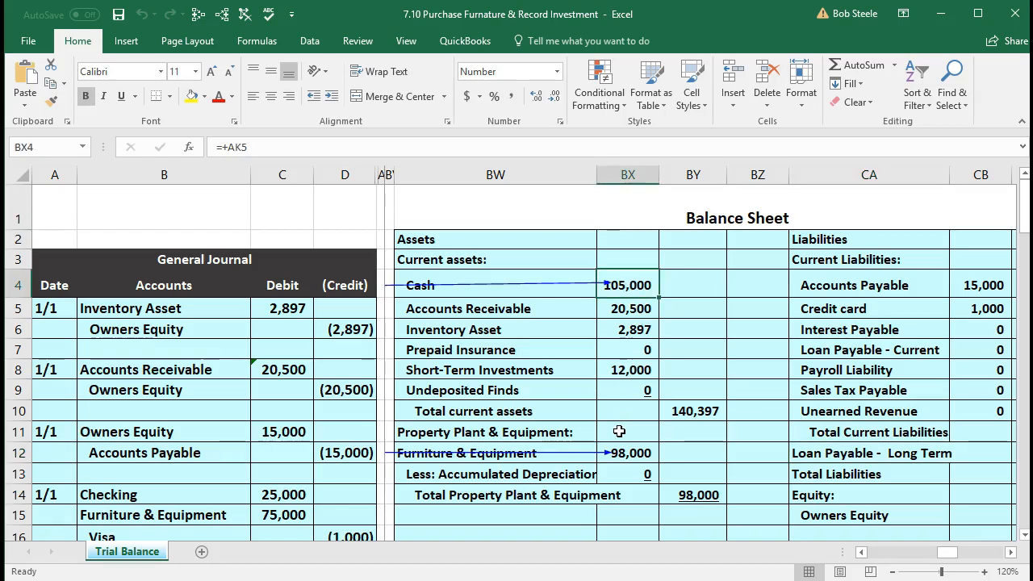
click(695, 411)
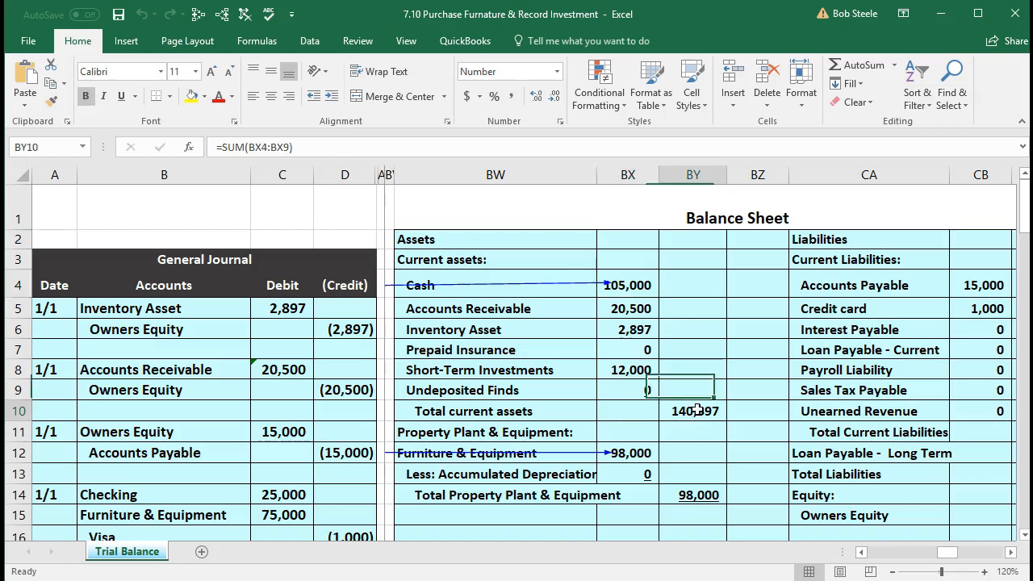
double_click(699, 409)
key(Return)
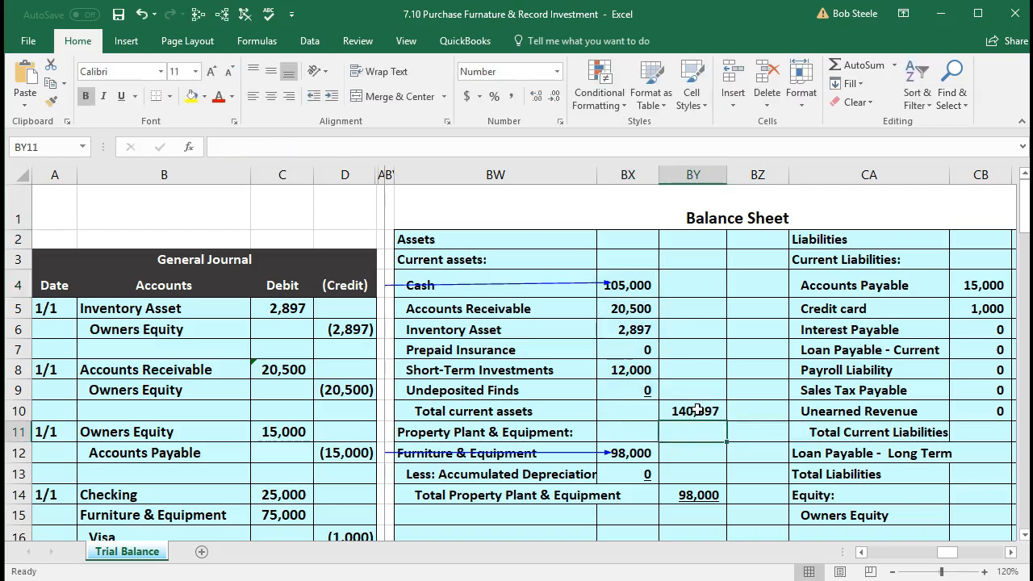
Check the Total Property Plant & Equipment formula in BY14 and the Total Assets formula in BZ17.
click(686, 495)
scroll(758, 488, down, 1)
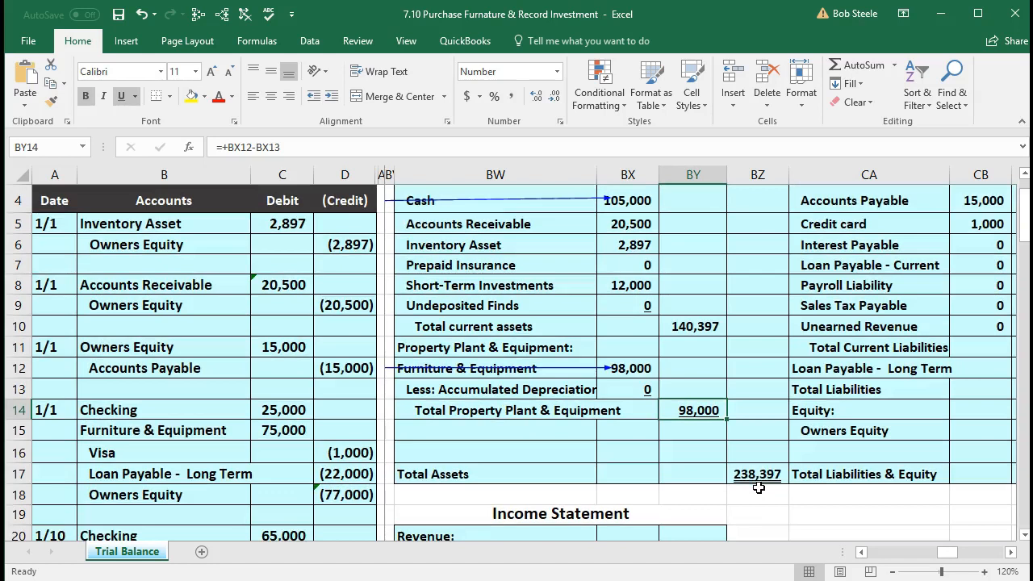
double_click(760, 475)
key(Return)
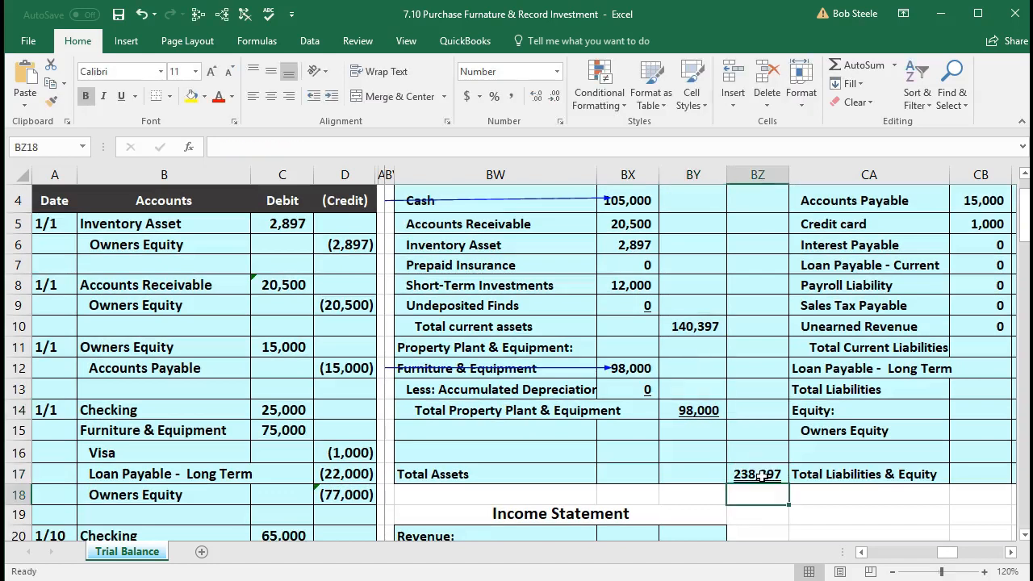
Compare Total Liabilities & Equity in CC17 with Total Assets in BZ17.
key(Right)
key(Right)
key(Right)
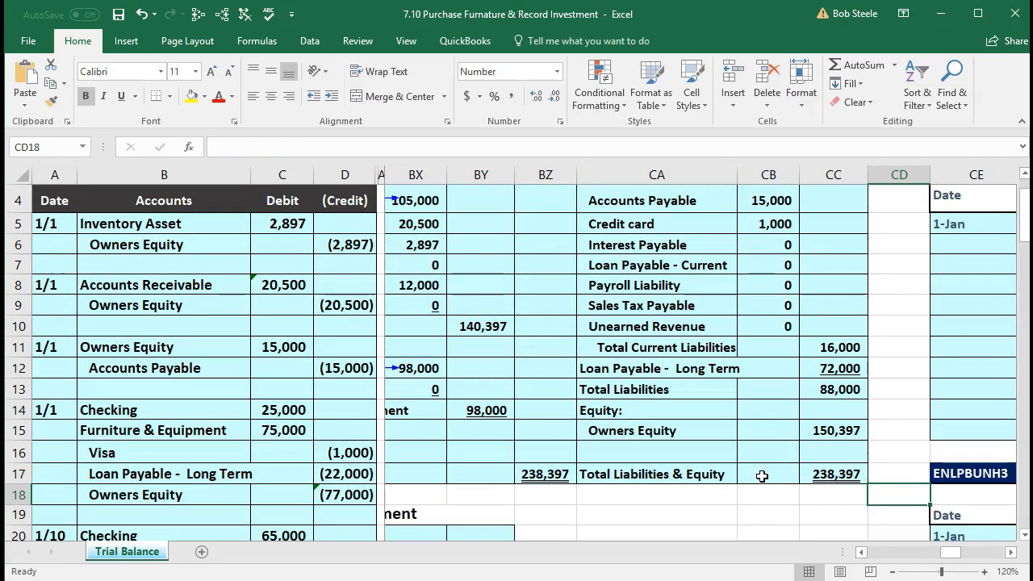
key(Up)
key(Left)
key(Left)
key(Left)
key(Left)
key(Left)
key(Left)
key(Left)
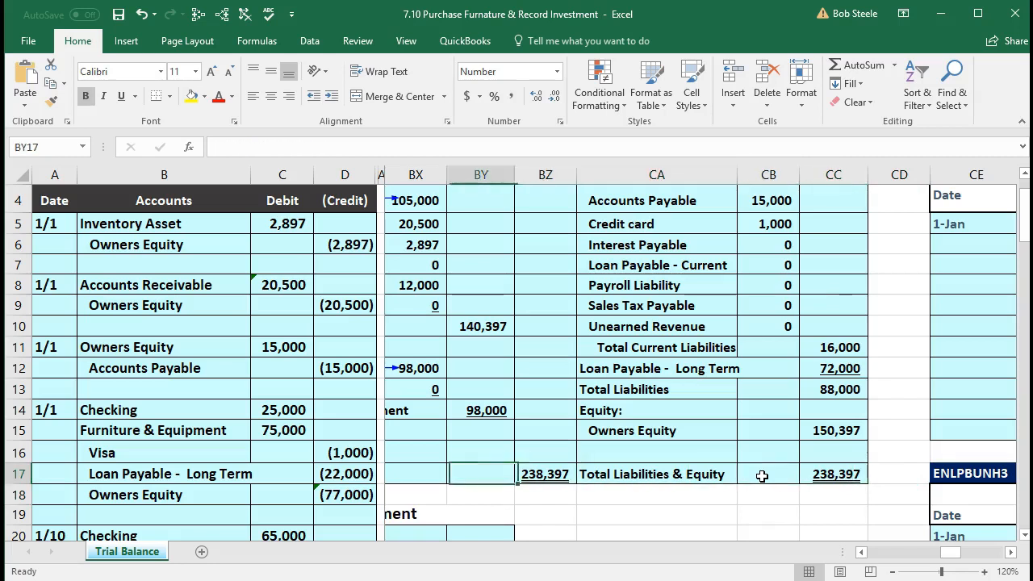
Review the Income Statement from revenue through Net Income (Loss), down to the Statement of Owner's Equity.
scroll(761, 476, down, 6)
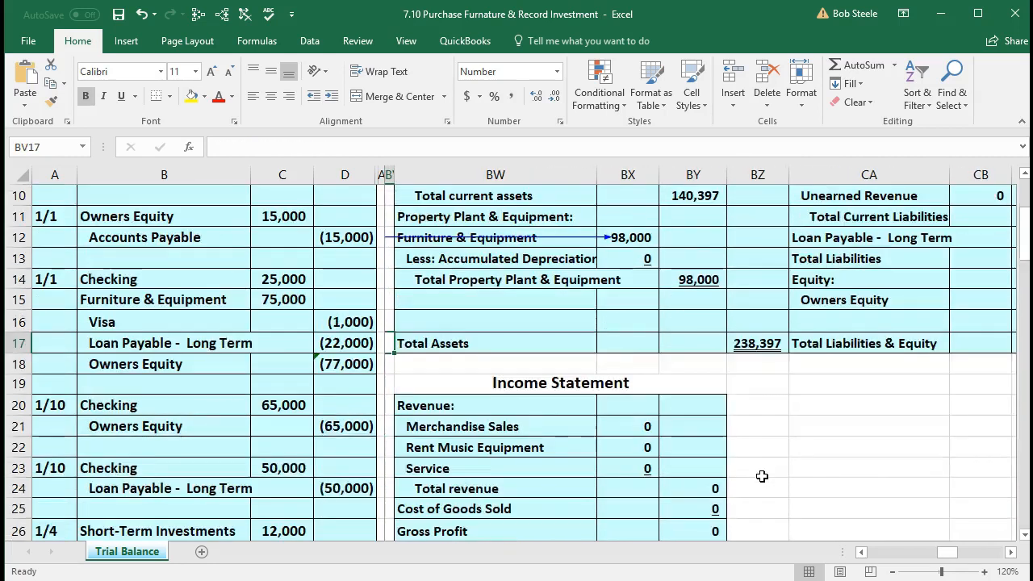
scroll(762, 476, down, 2)
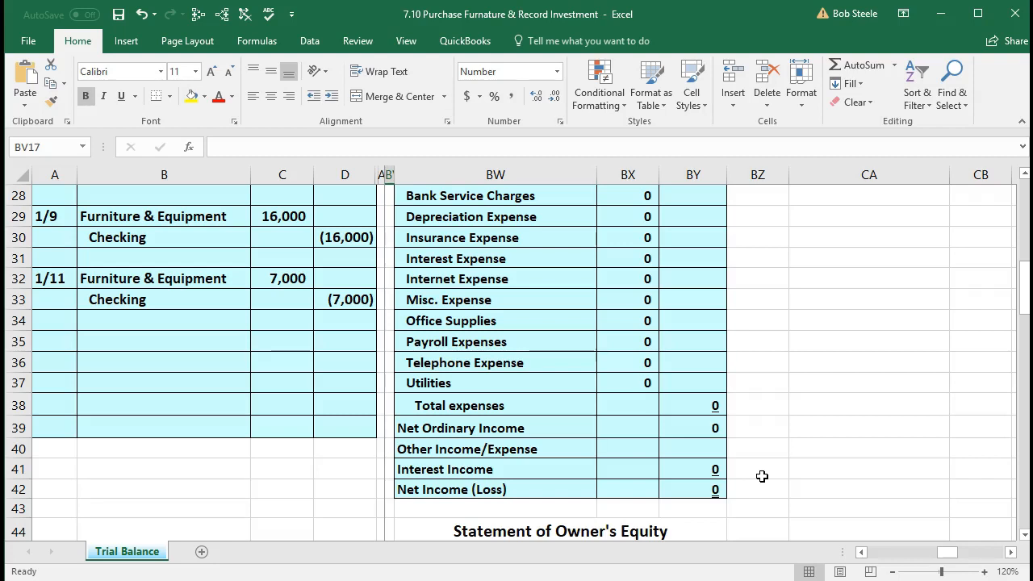
scroll(762, 477, down, 3)
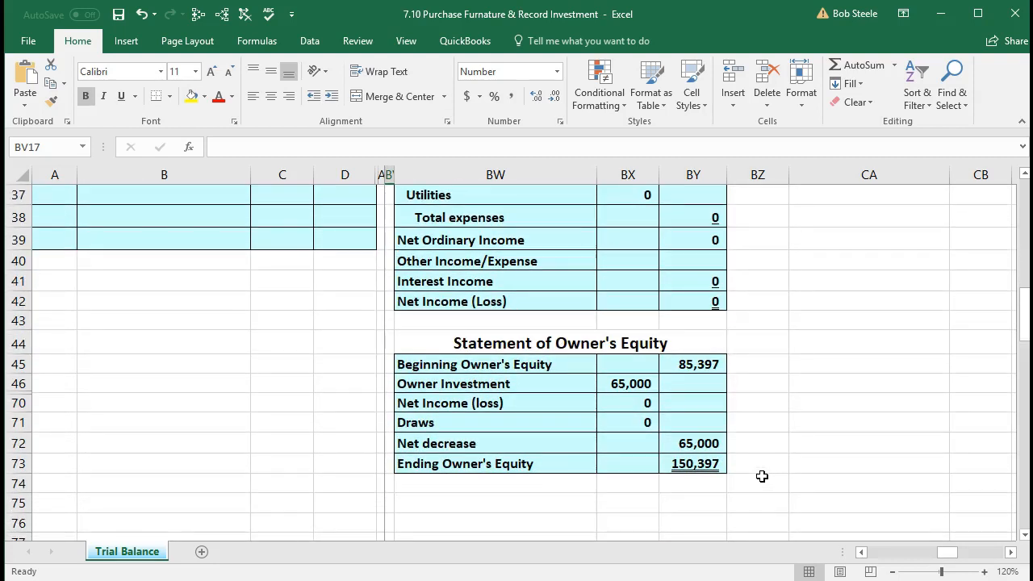
Inspect the Ending Owner's Equity, Owner Investment and Beginning Owner's Equity cells in BY73, BX46 and BY45.
click(721, 465)
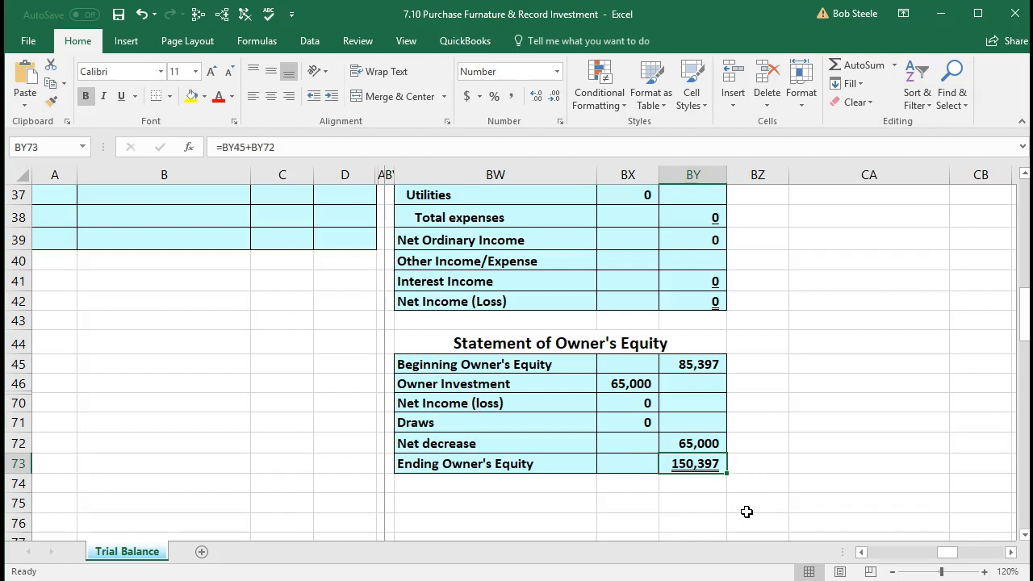
click(635, 382)
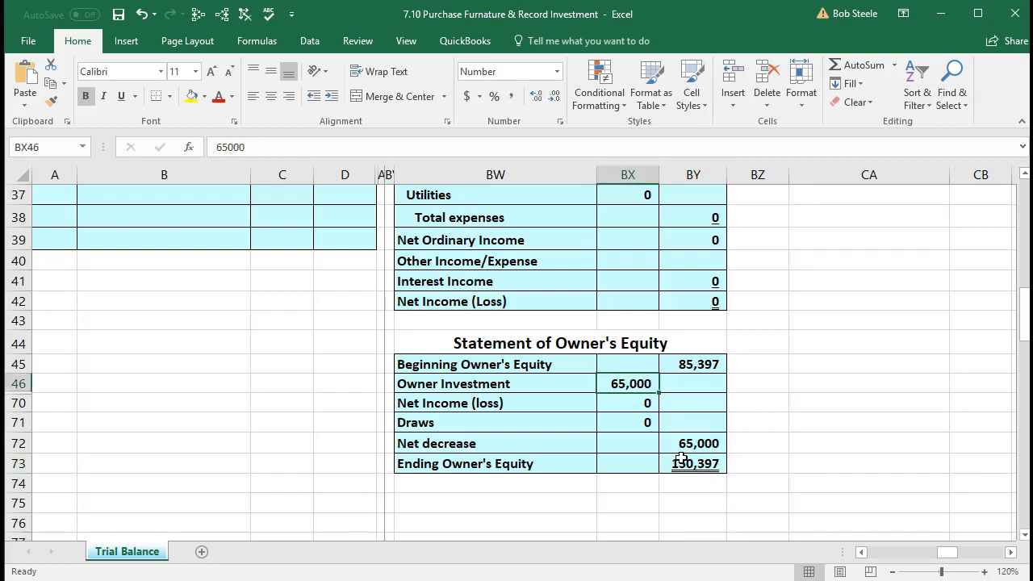
click(694, 365)
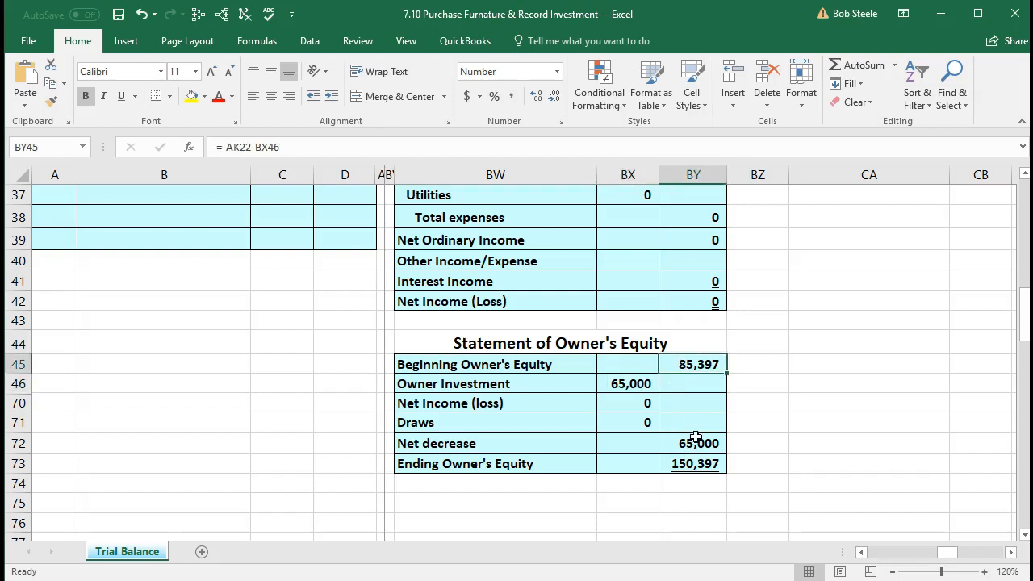